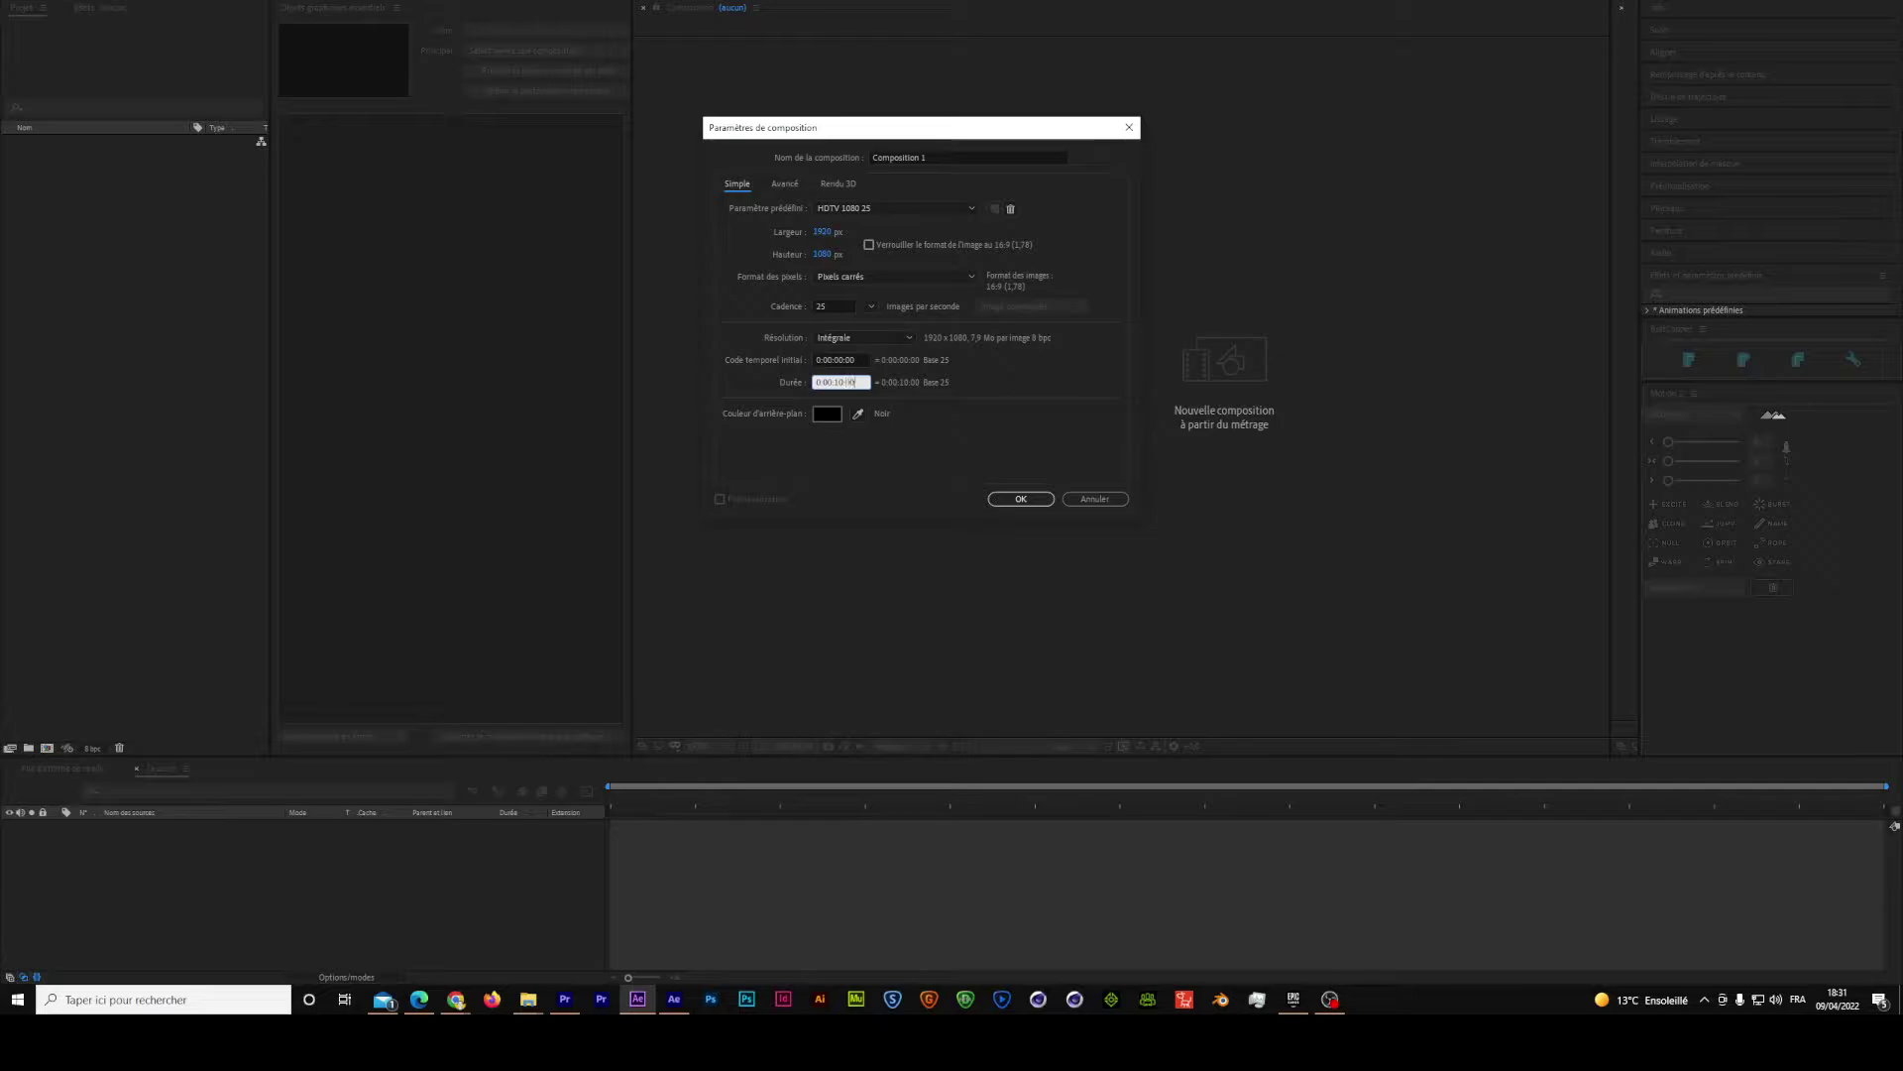
- Create the 10-second HDTV 1080 25 composition and add a wide paragraph text box reading HELLO WORLD above its centre
key(Return)
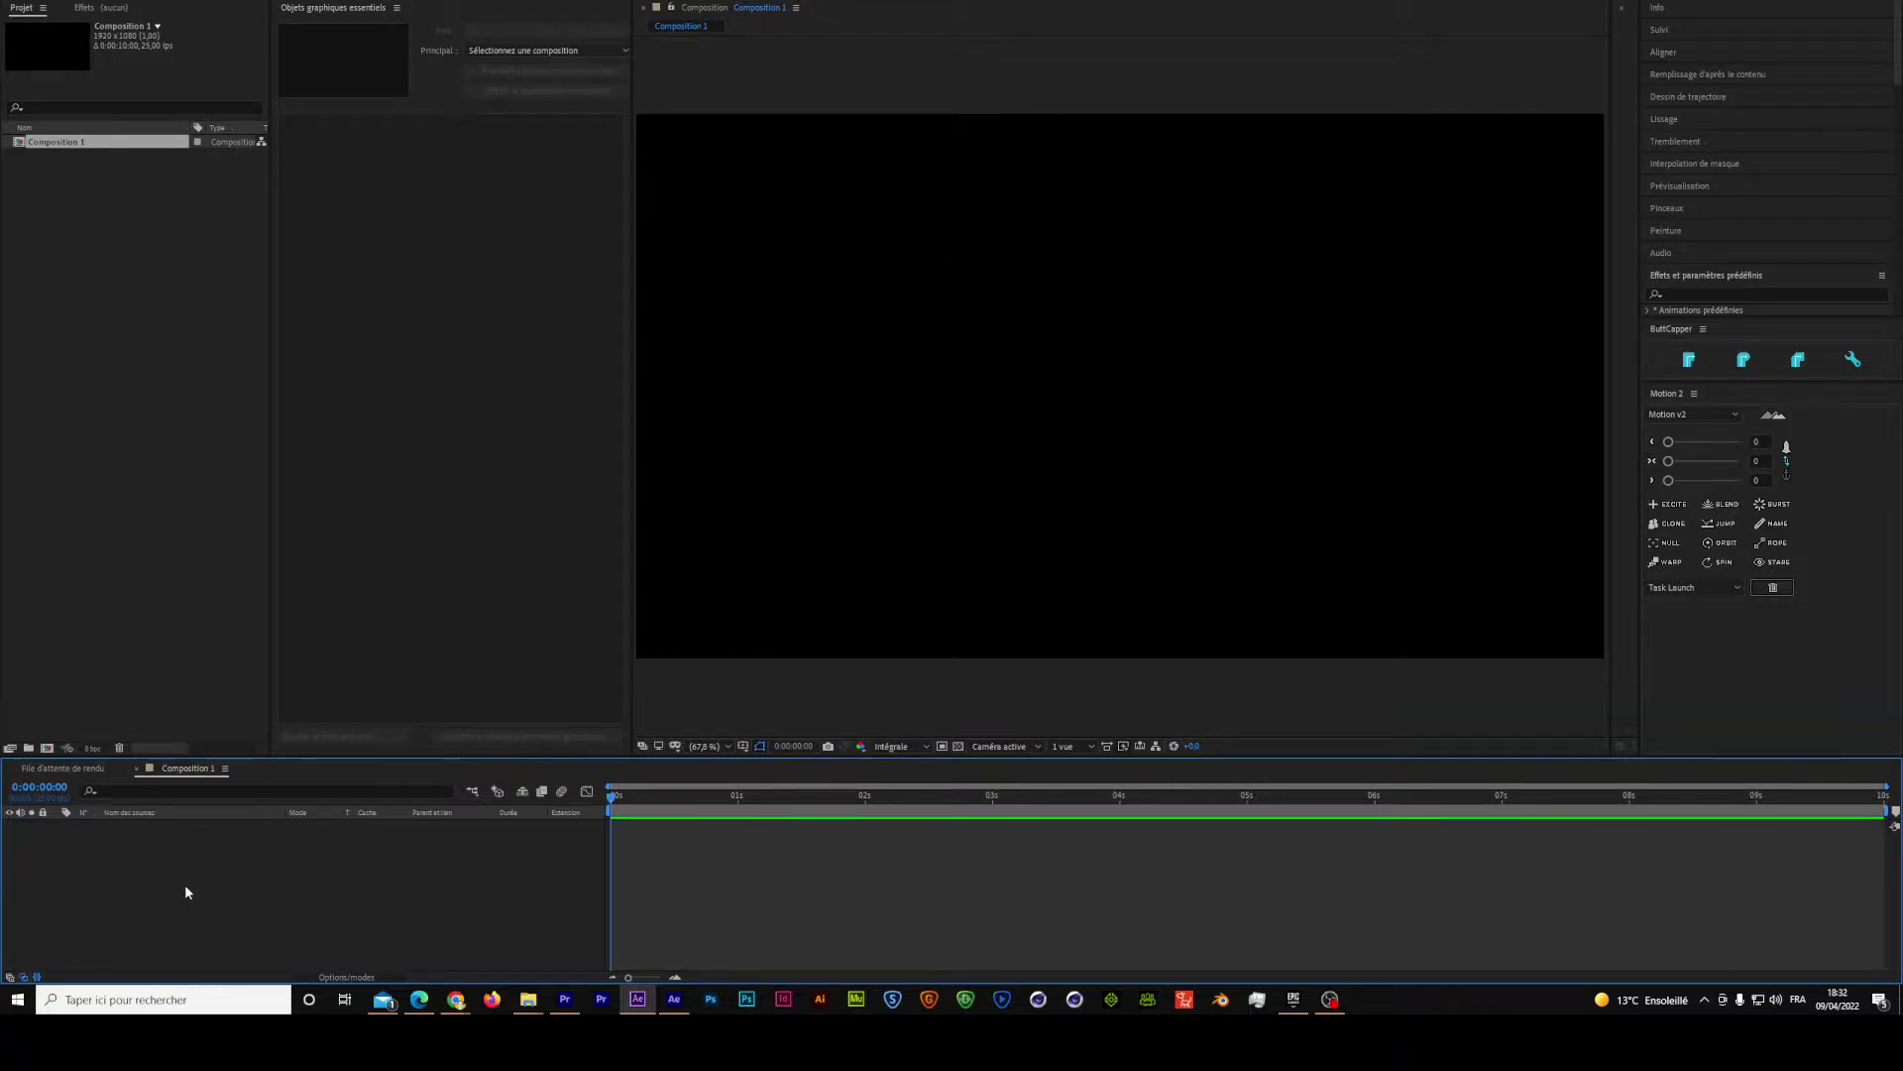
click(212, 0)
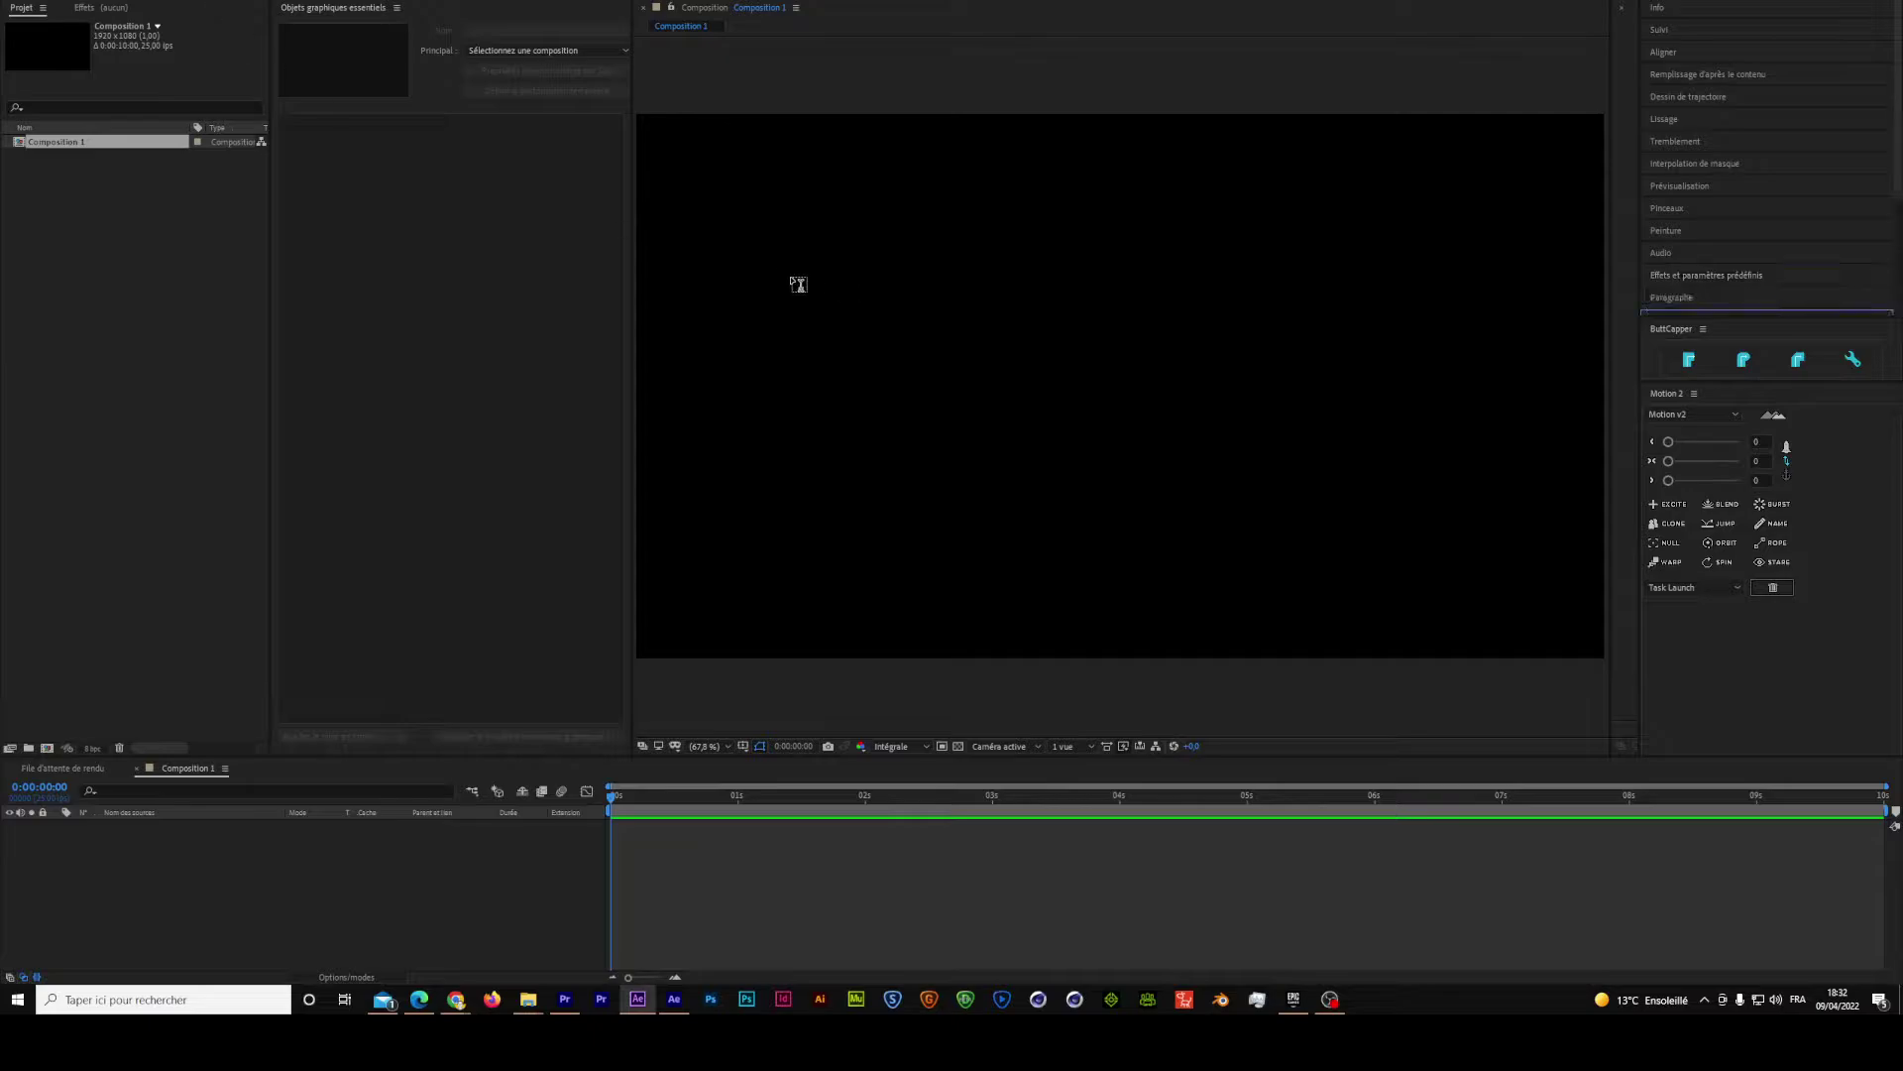
drag(790, 278, 1413, 463)
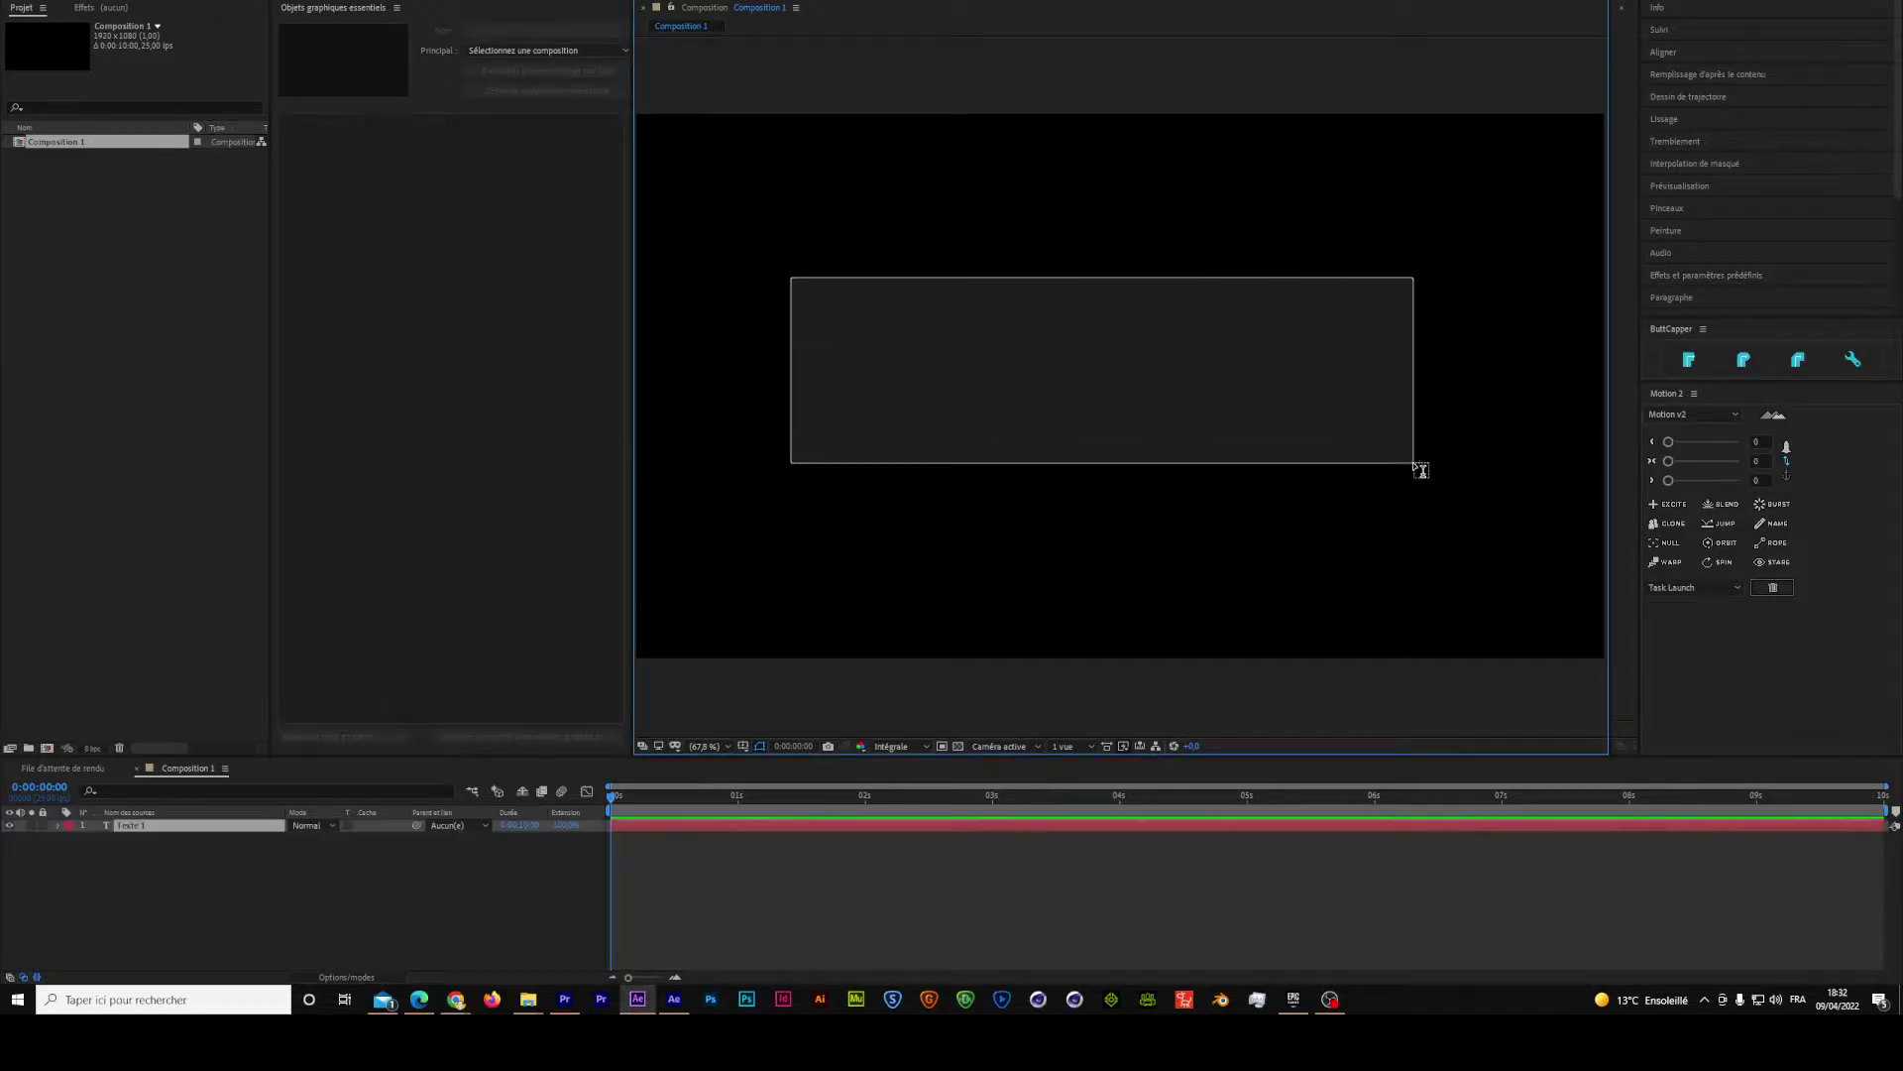
text(HE)
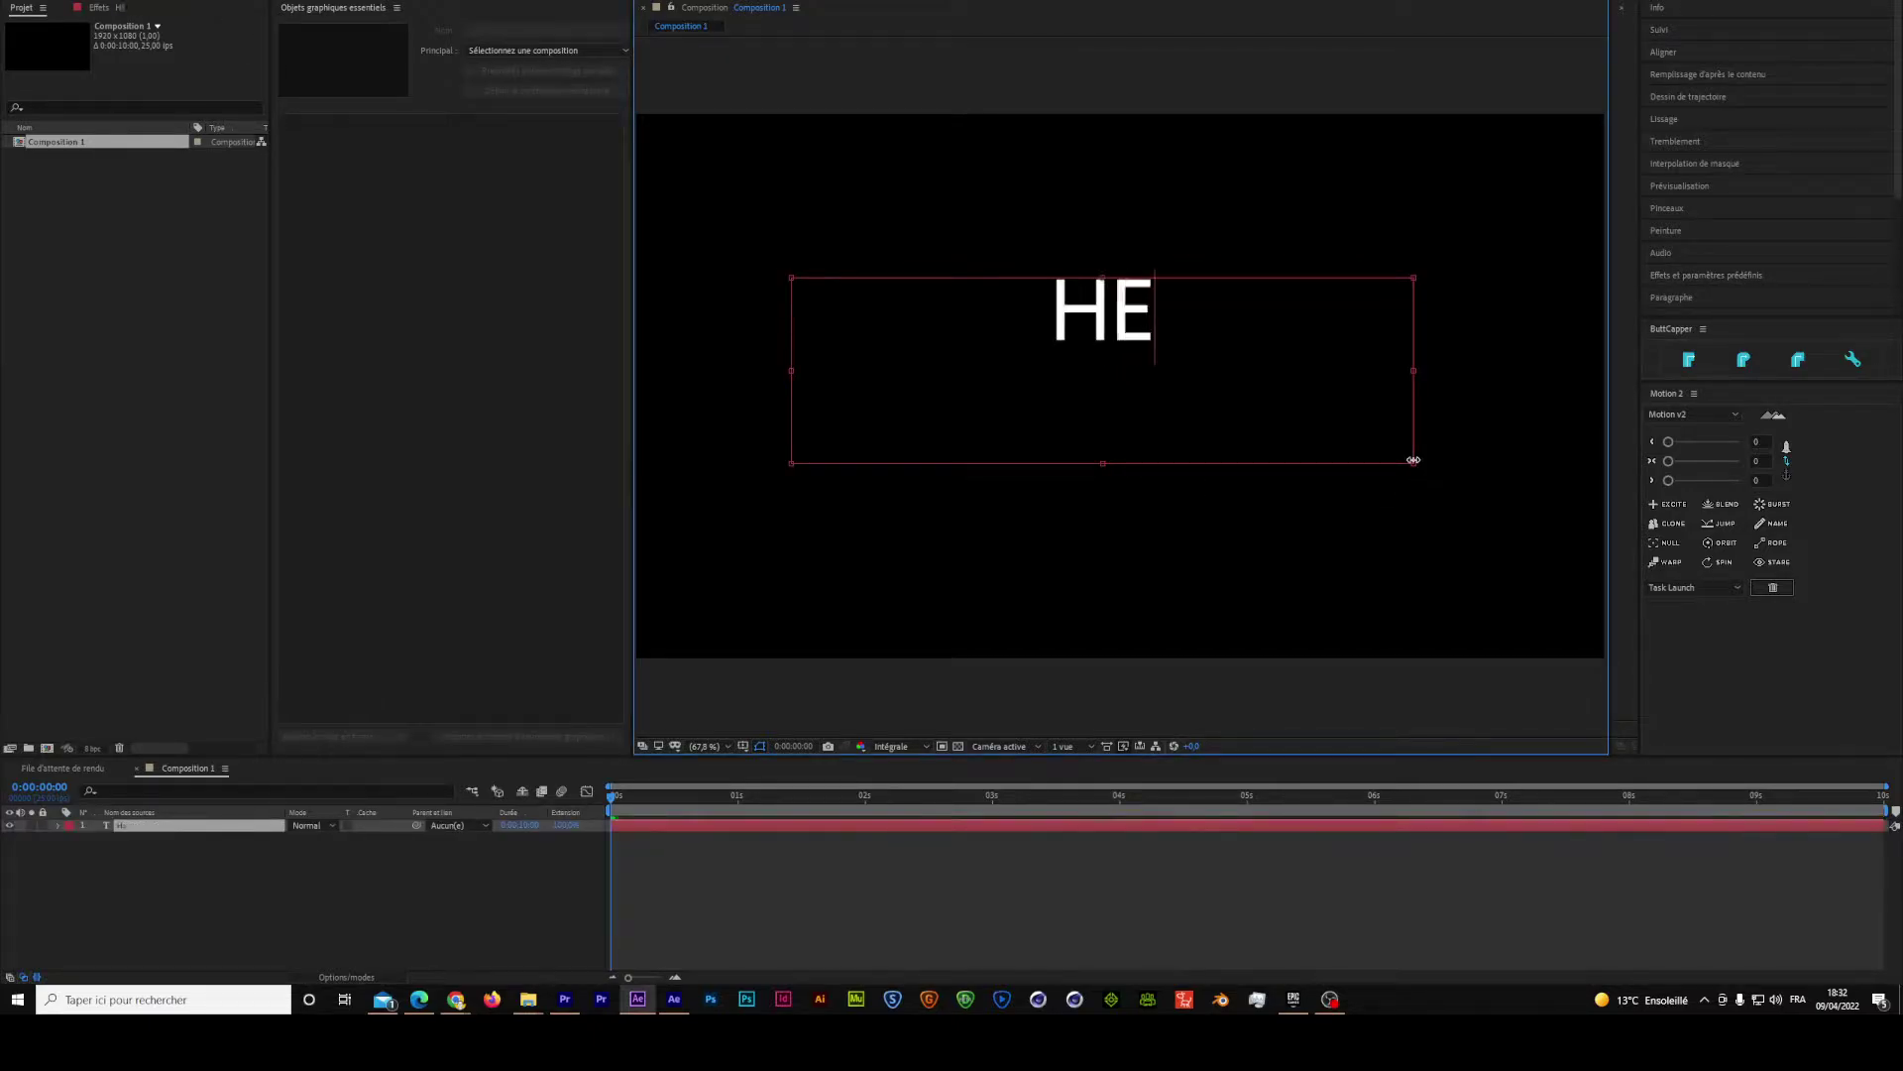
text(LLO WOL)
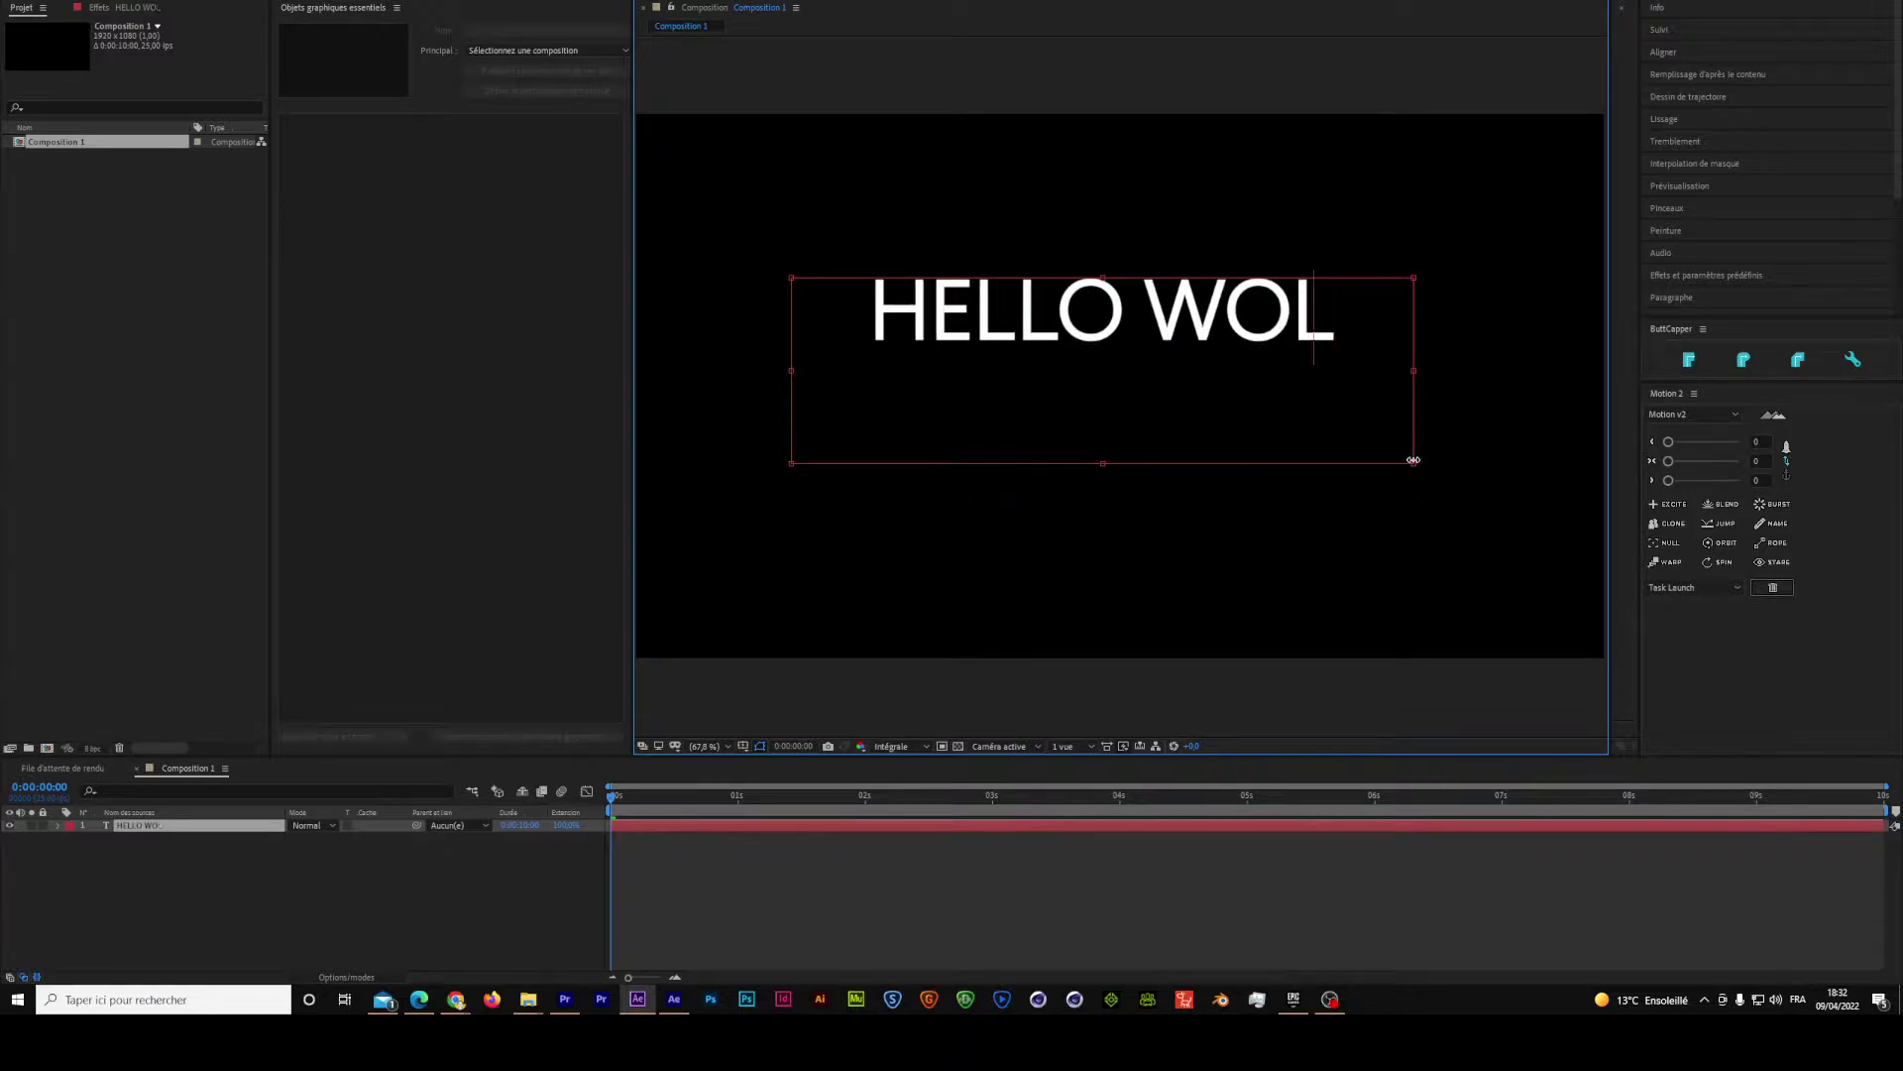
key(BackSpace)
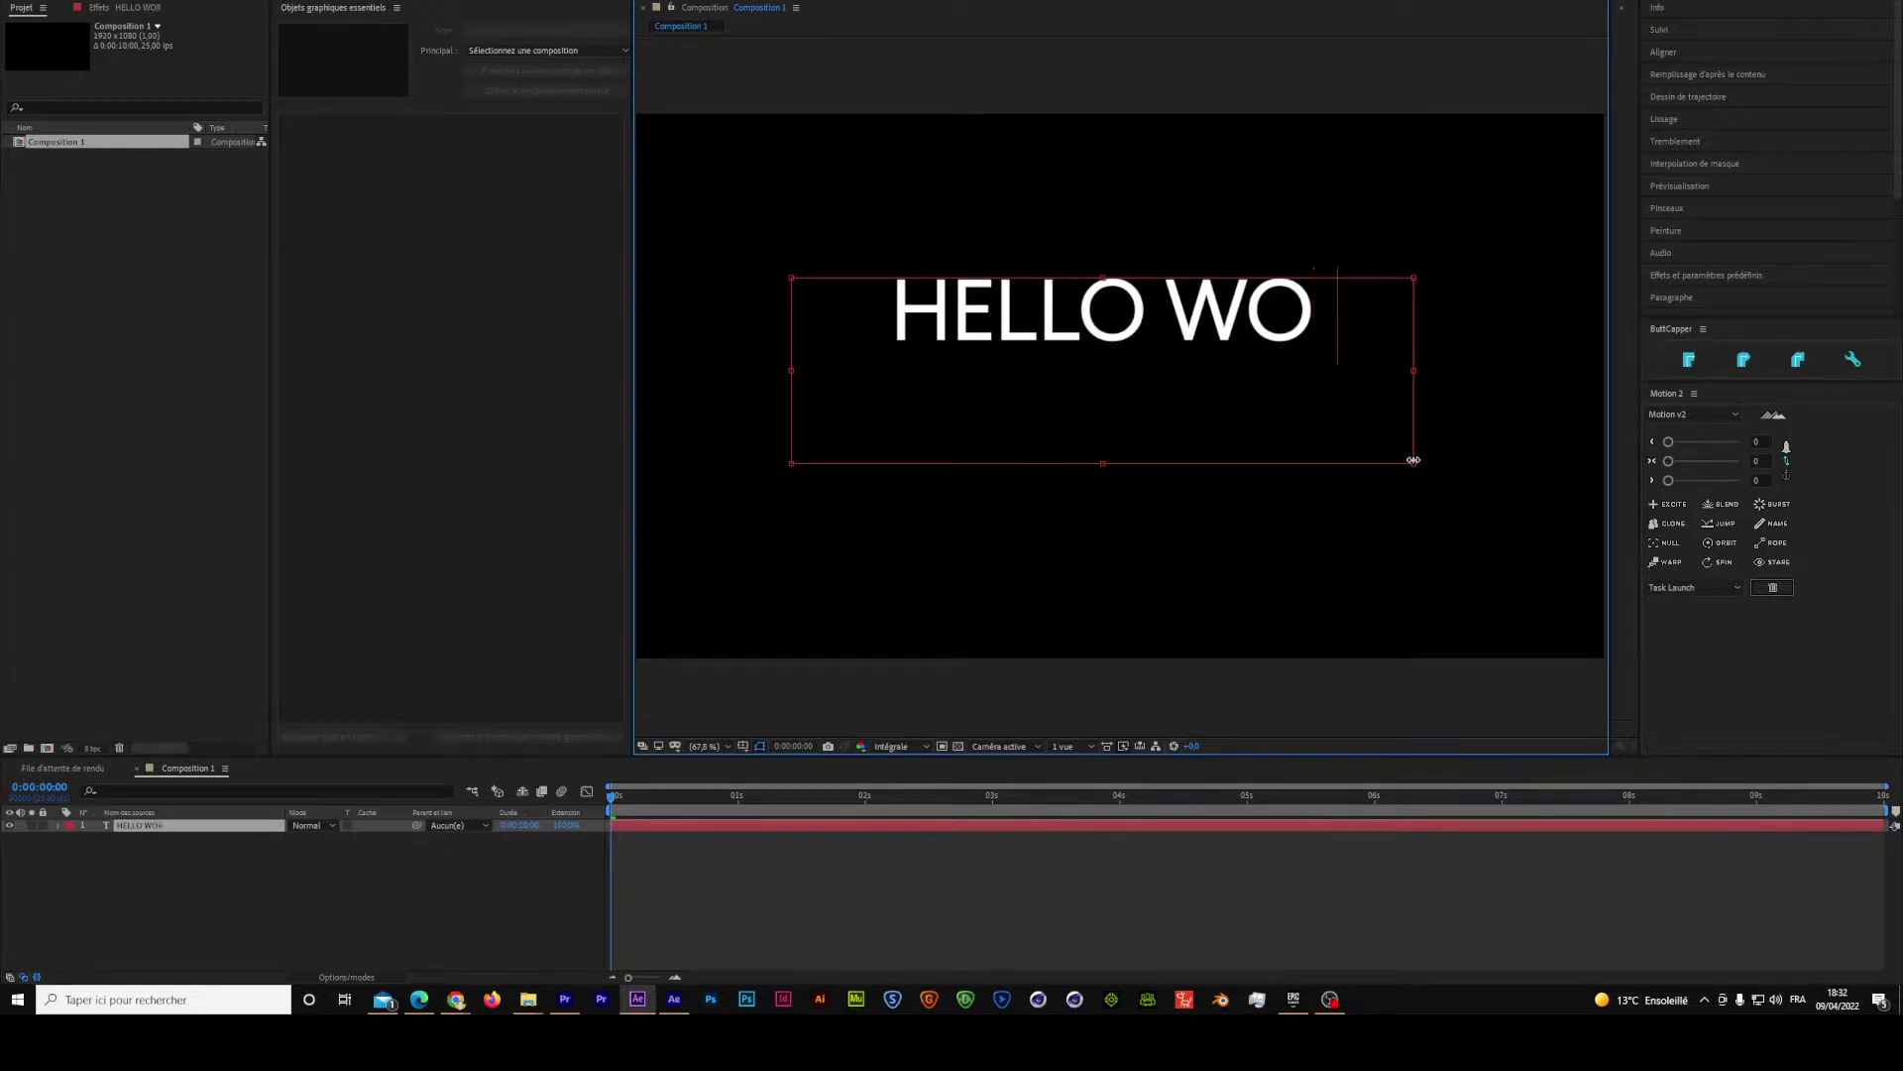
text(RLD)
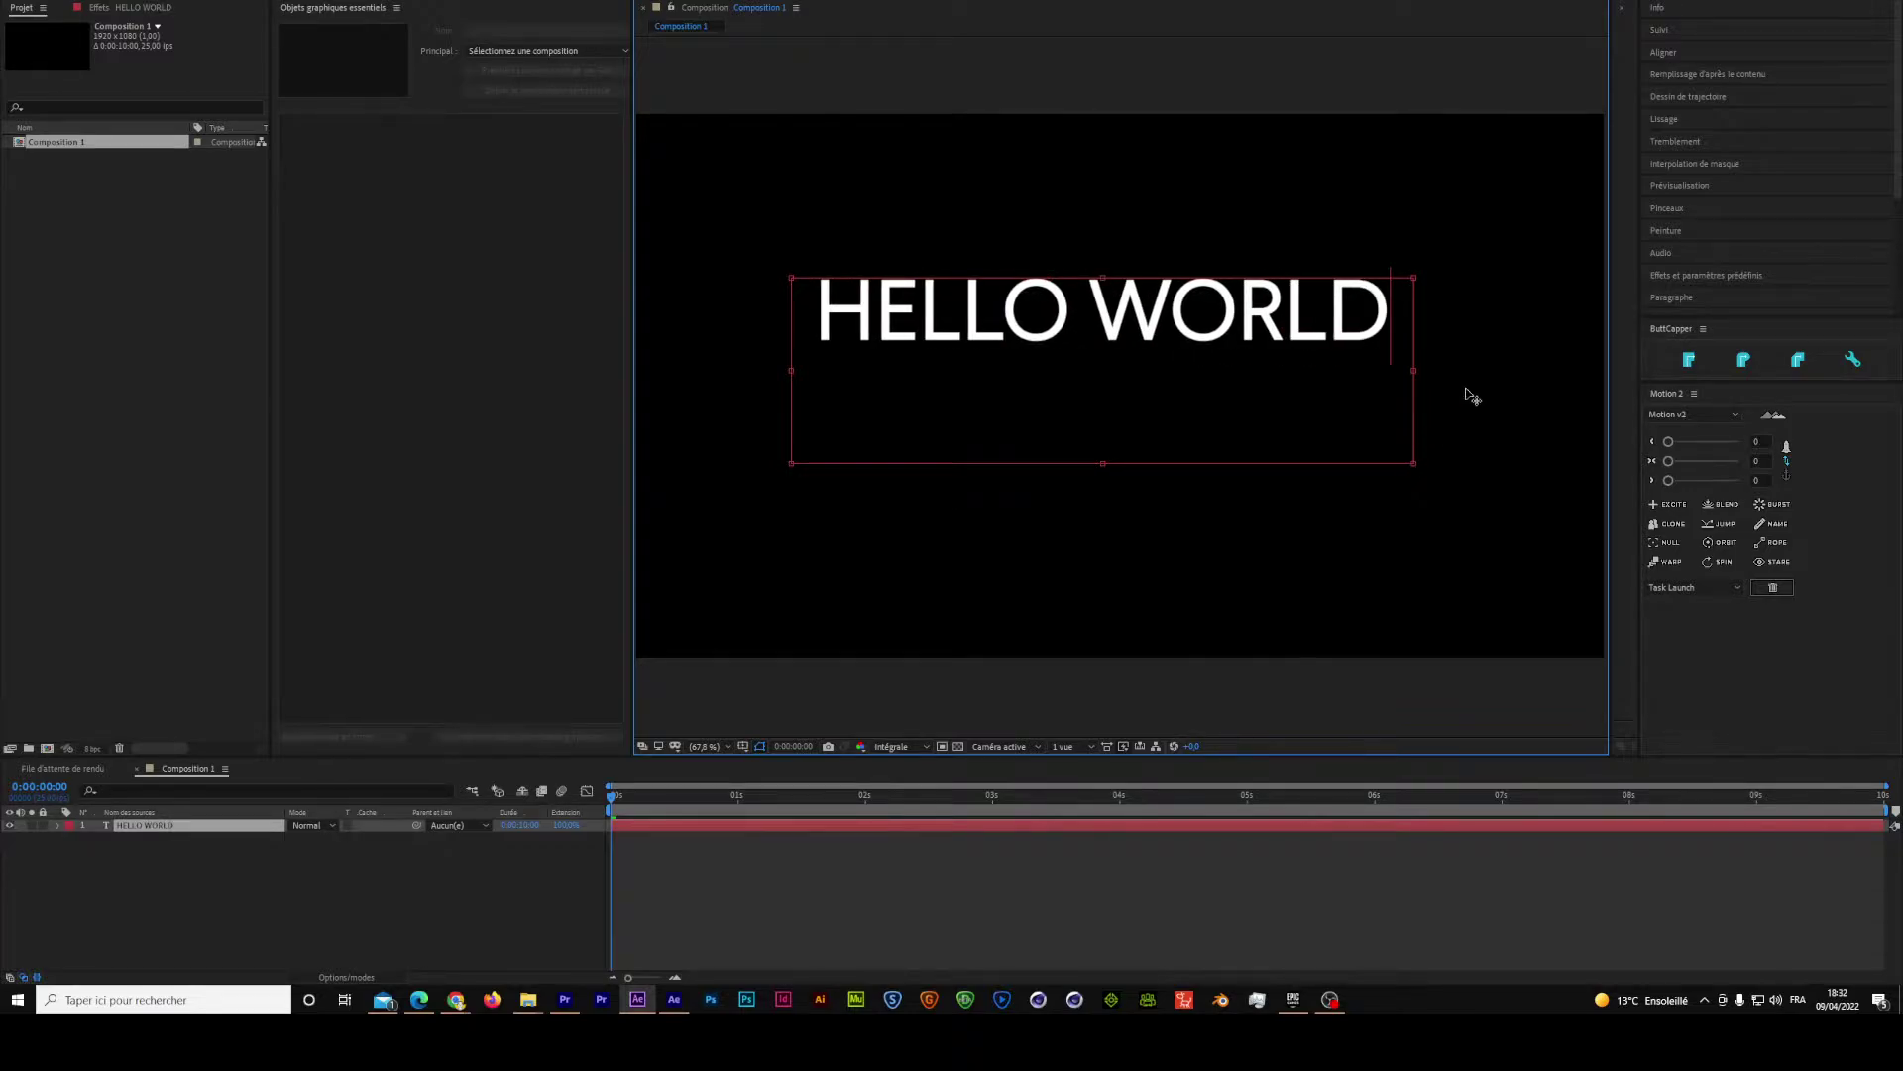
- Set the font of the whole HELLO WORLD text to Helvetica Regular
click(1689, 312)
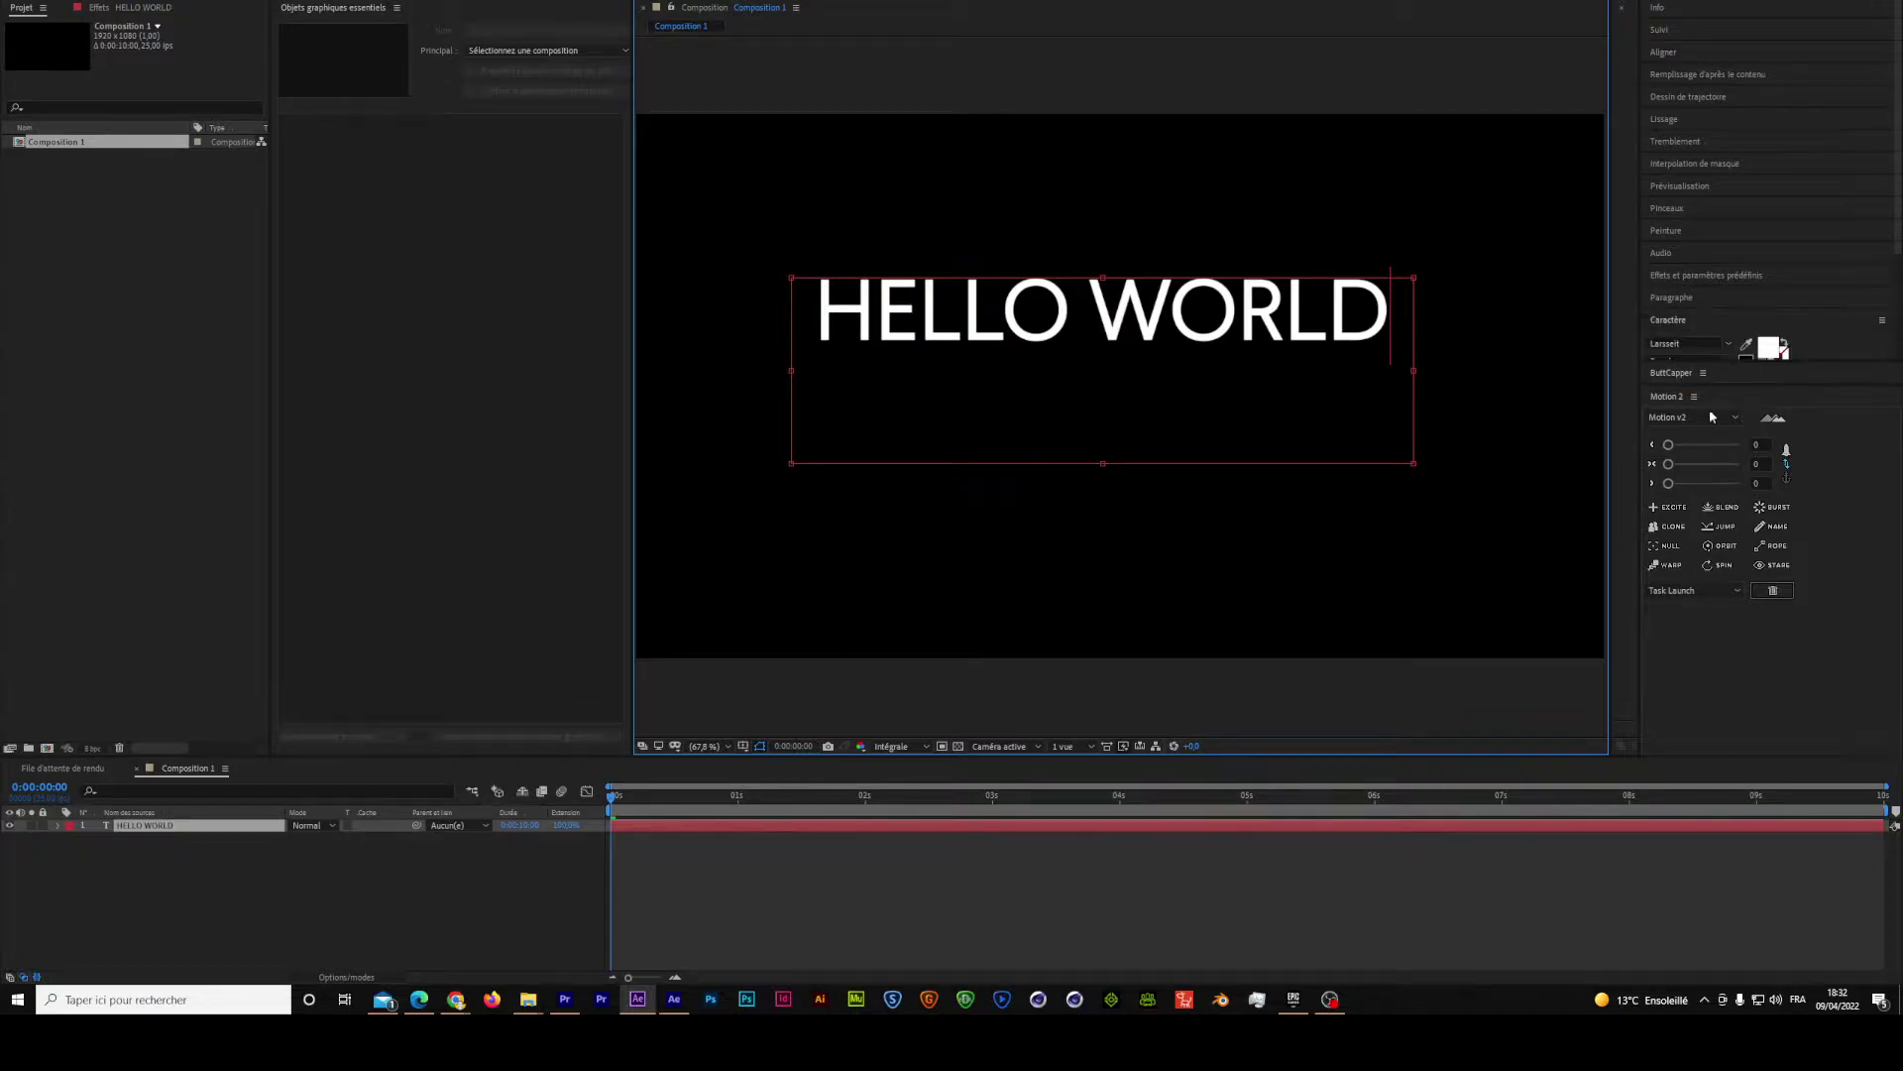
click(1689, 275)
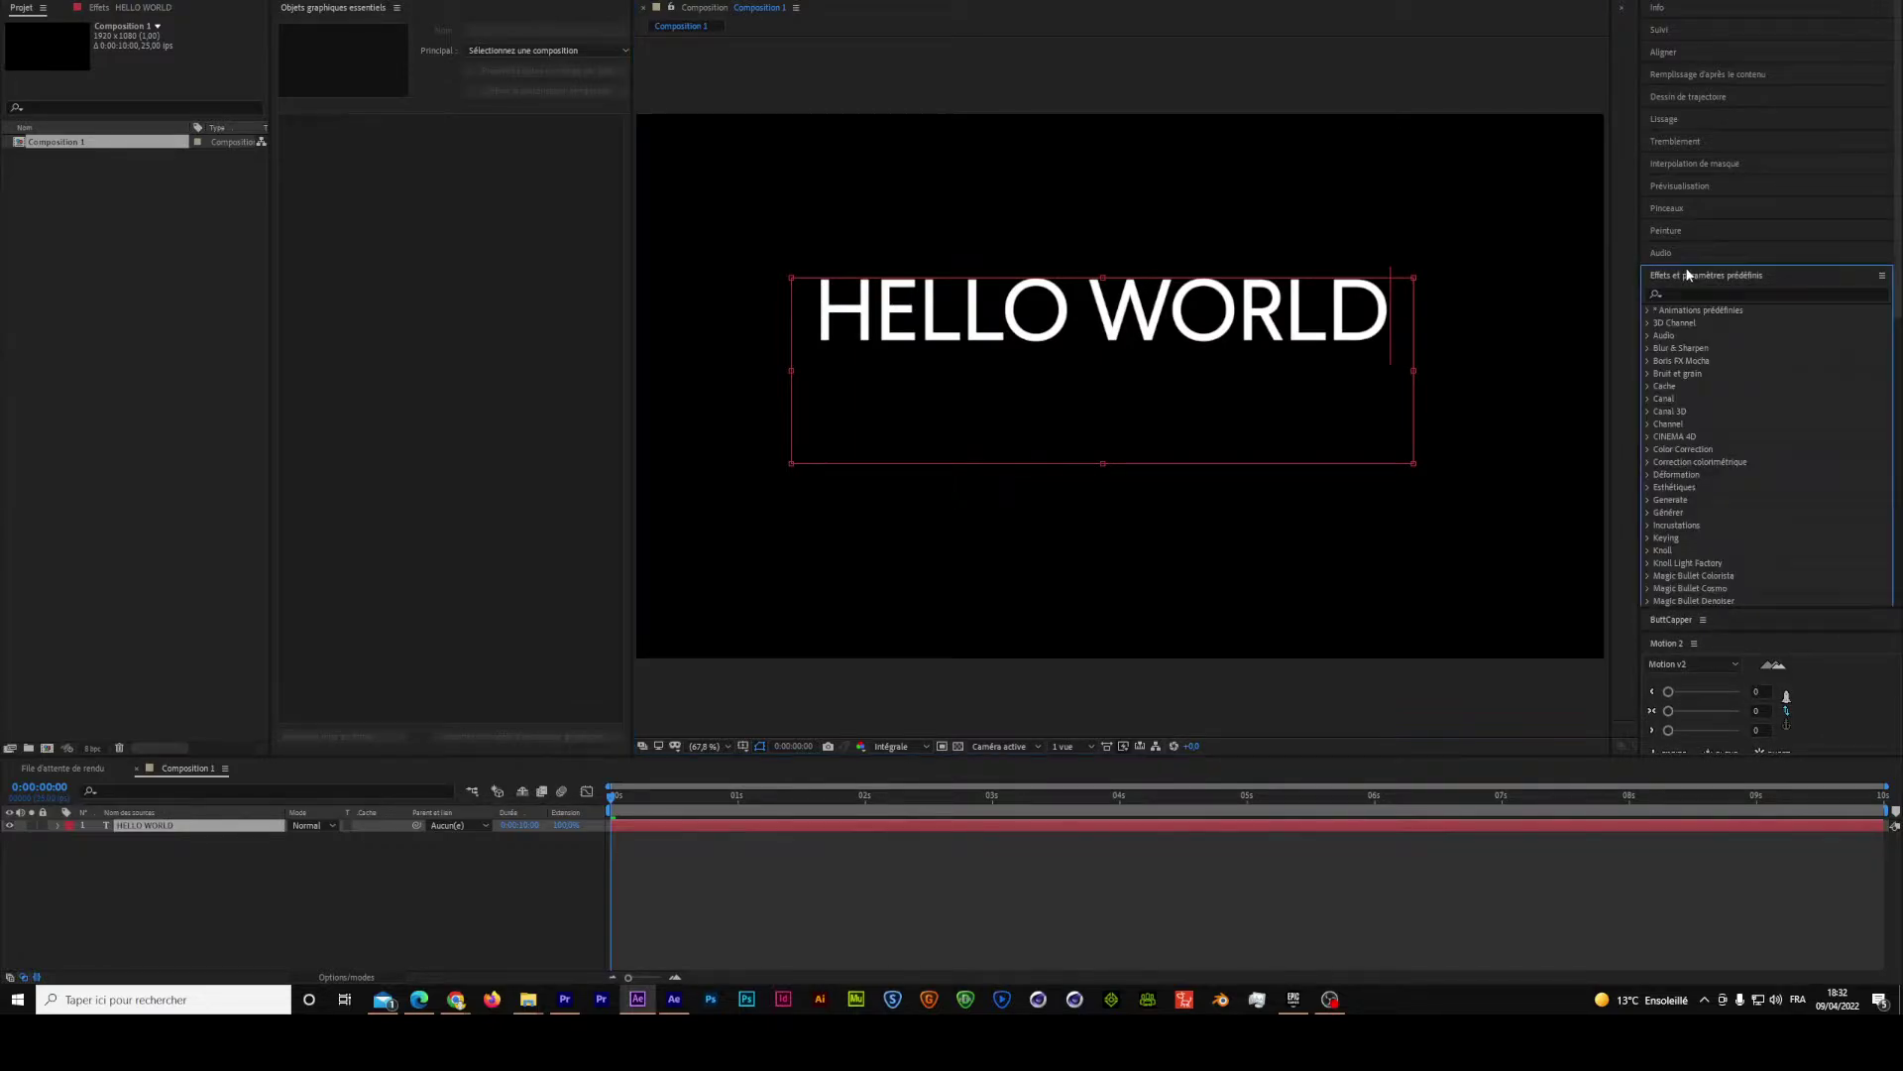
click(1675, 320)
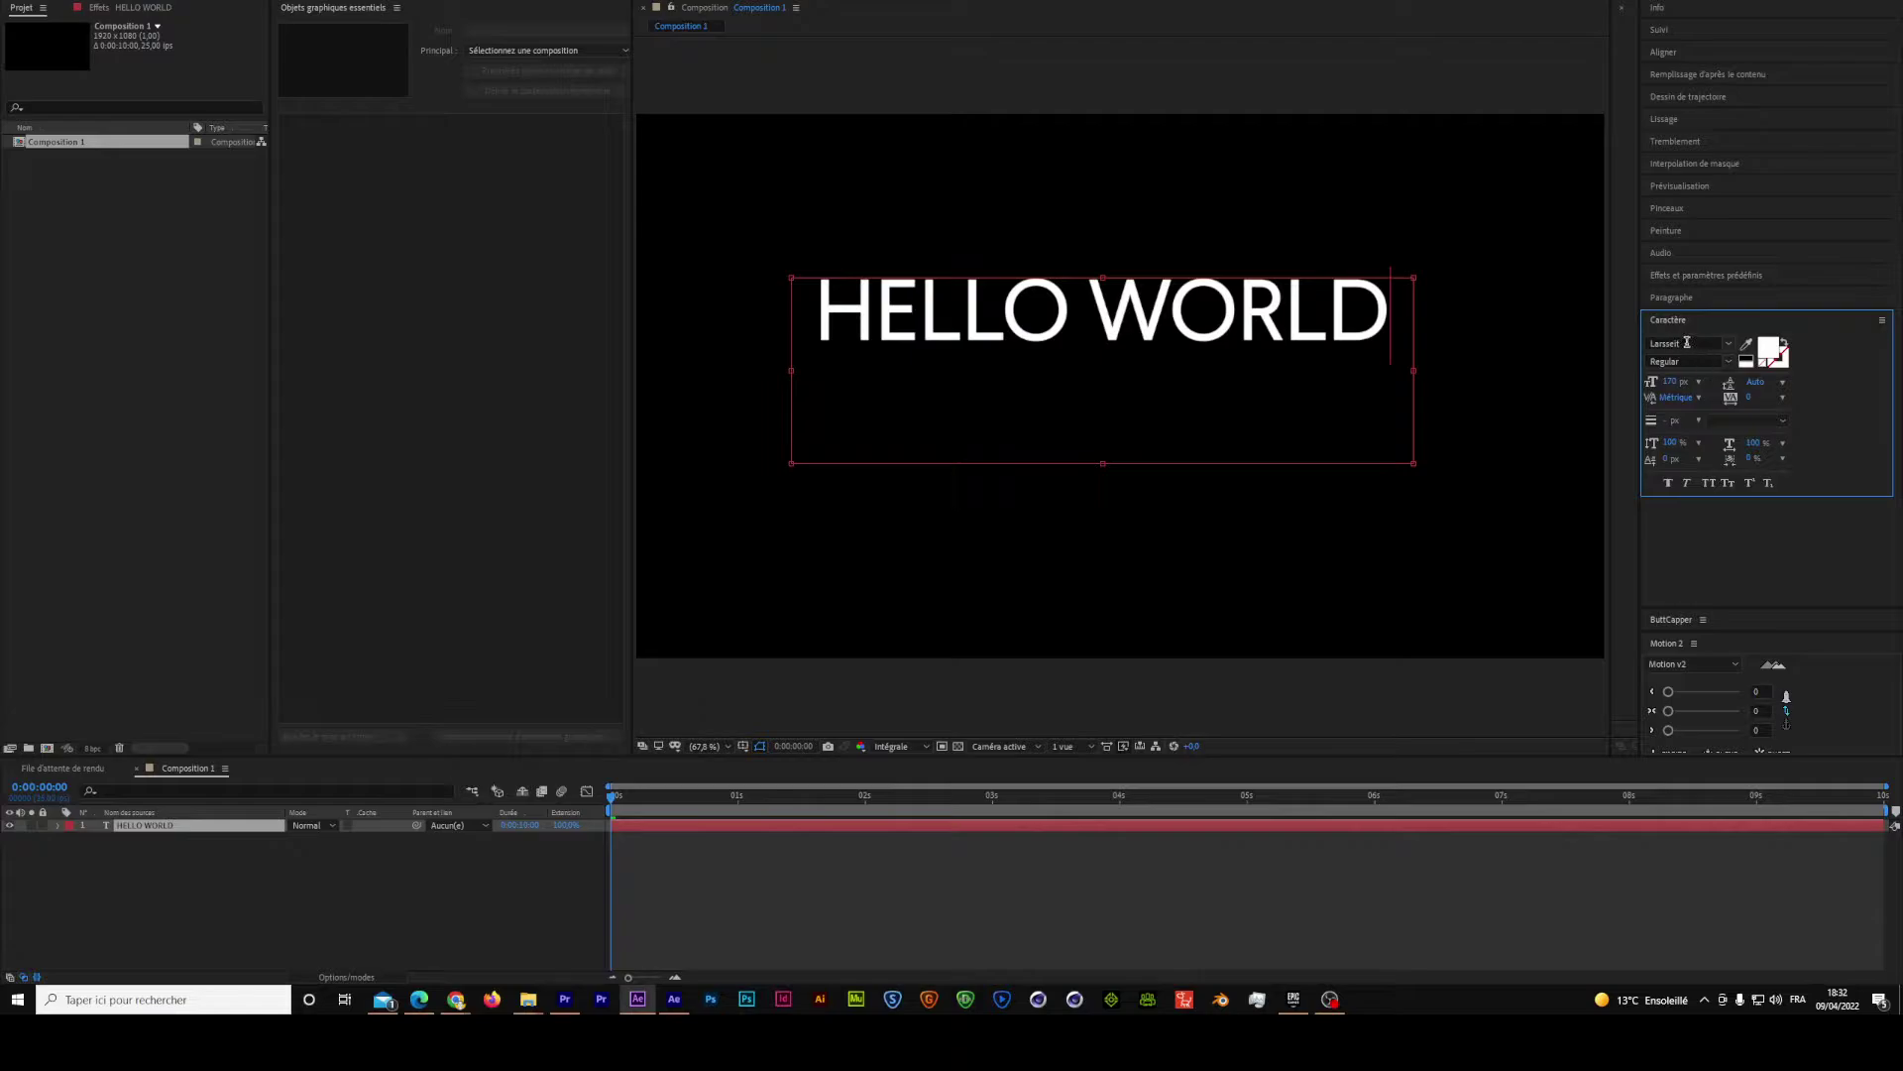
drag(1405, 314, 682, 340)
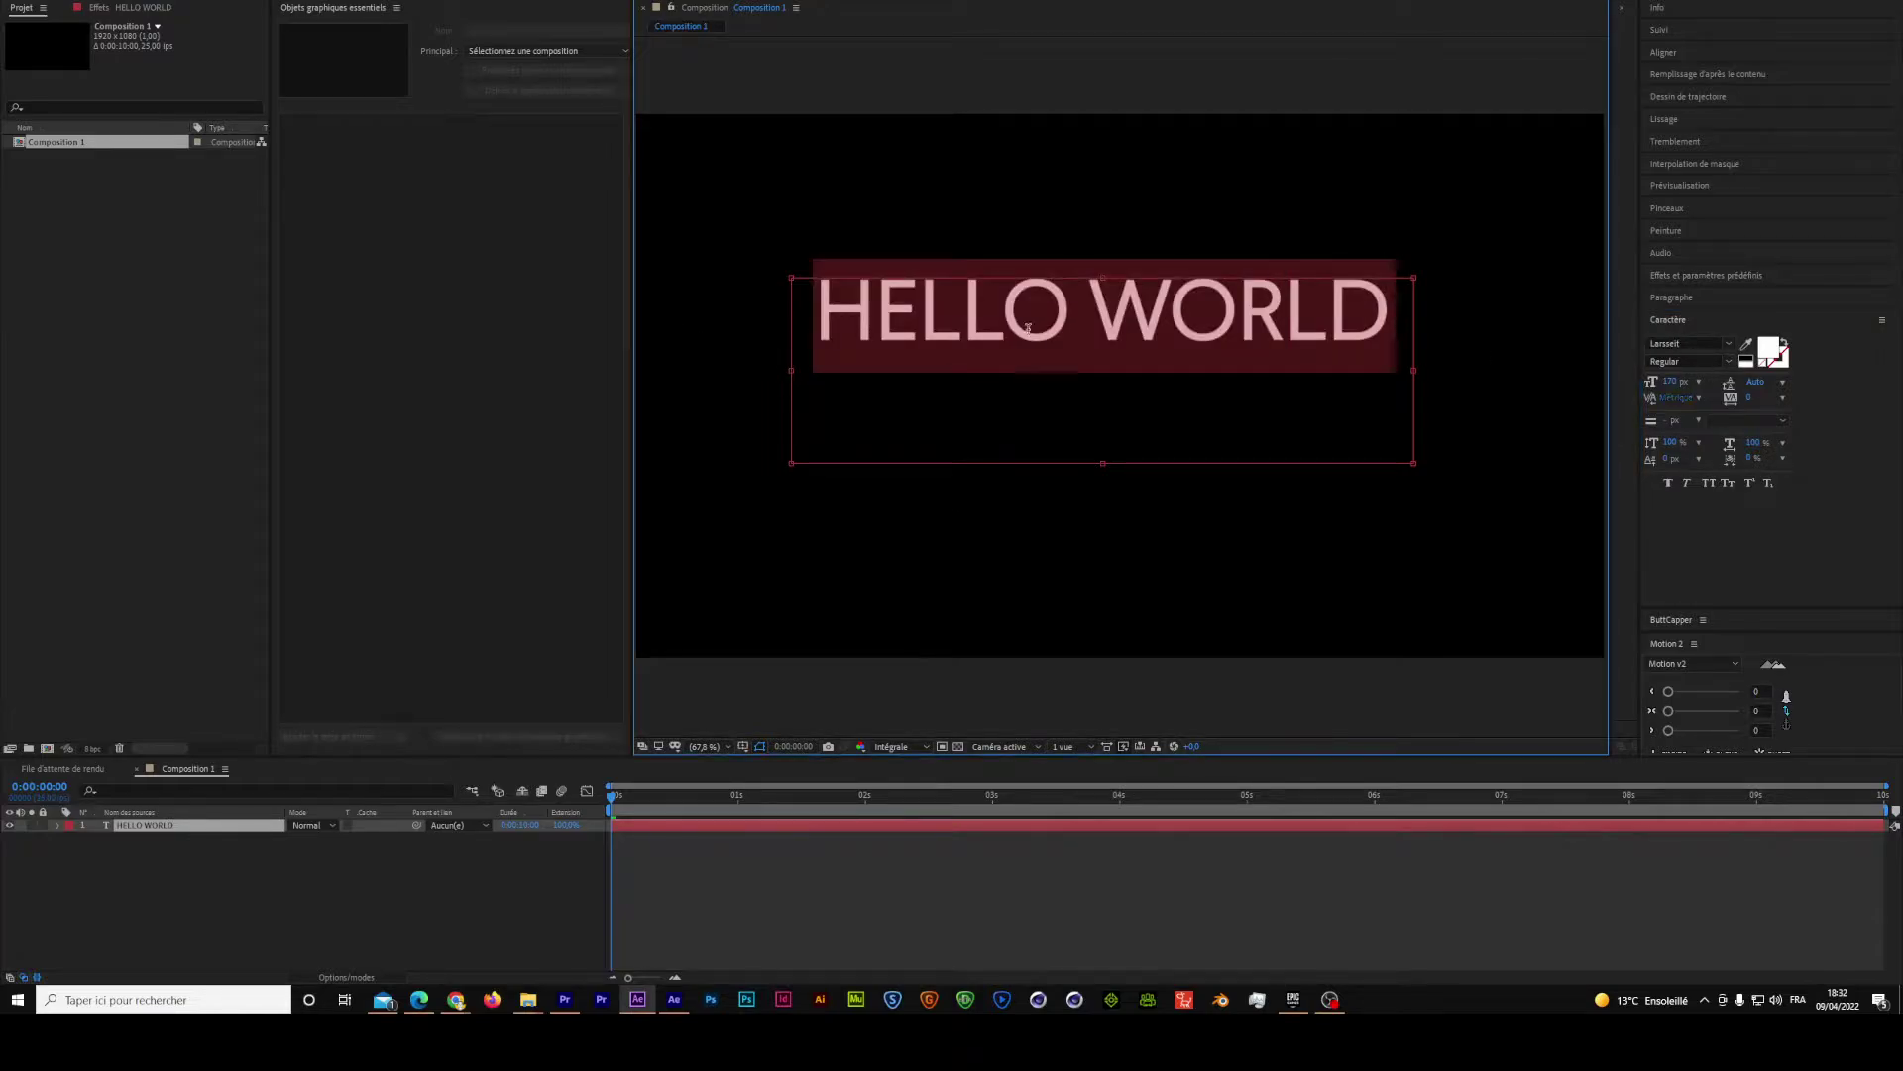
click(1677, 342)
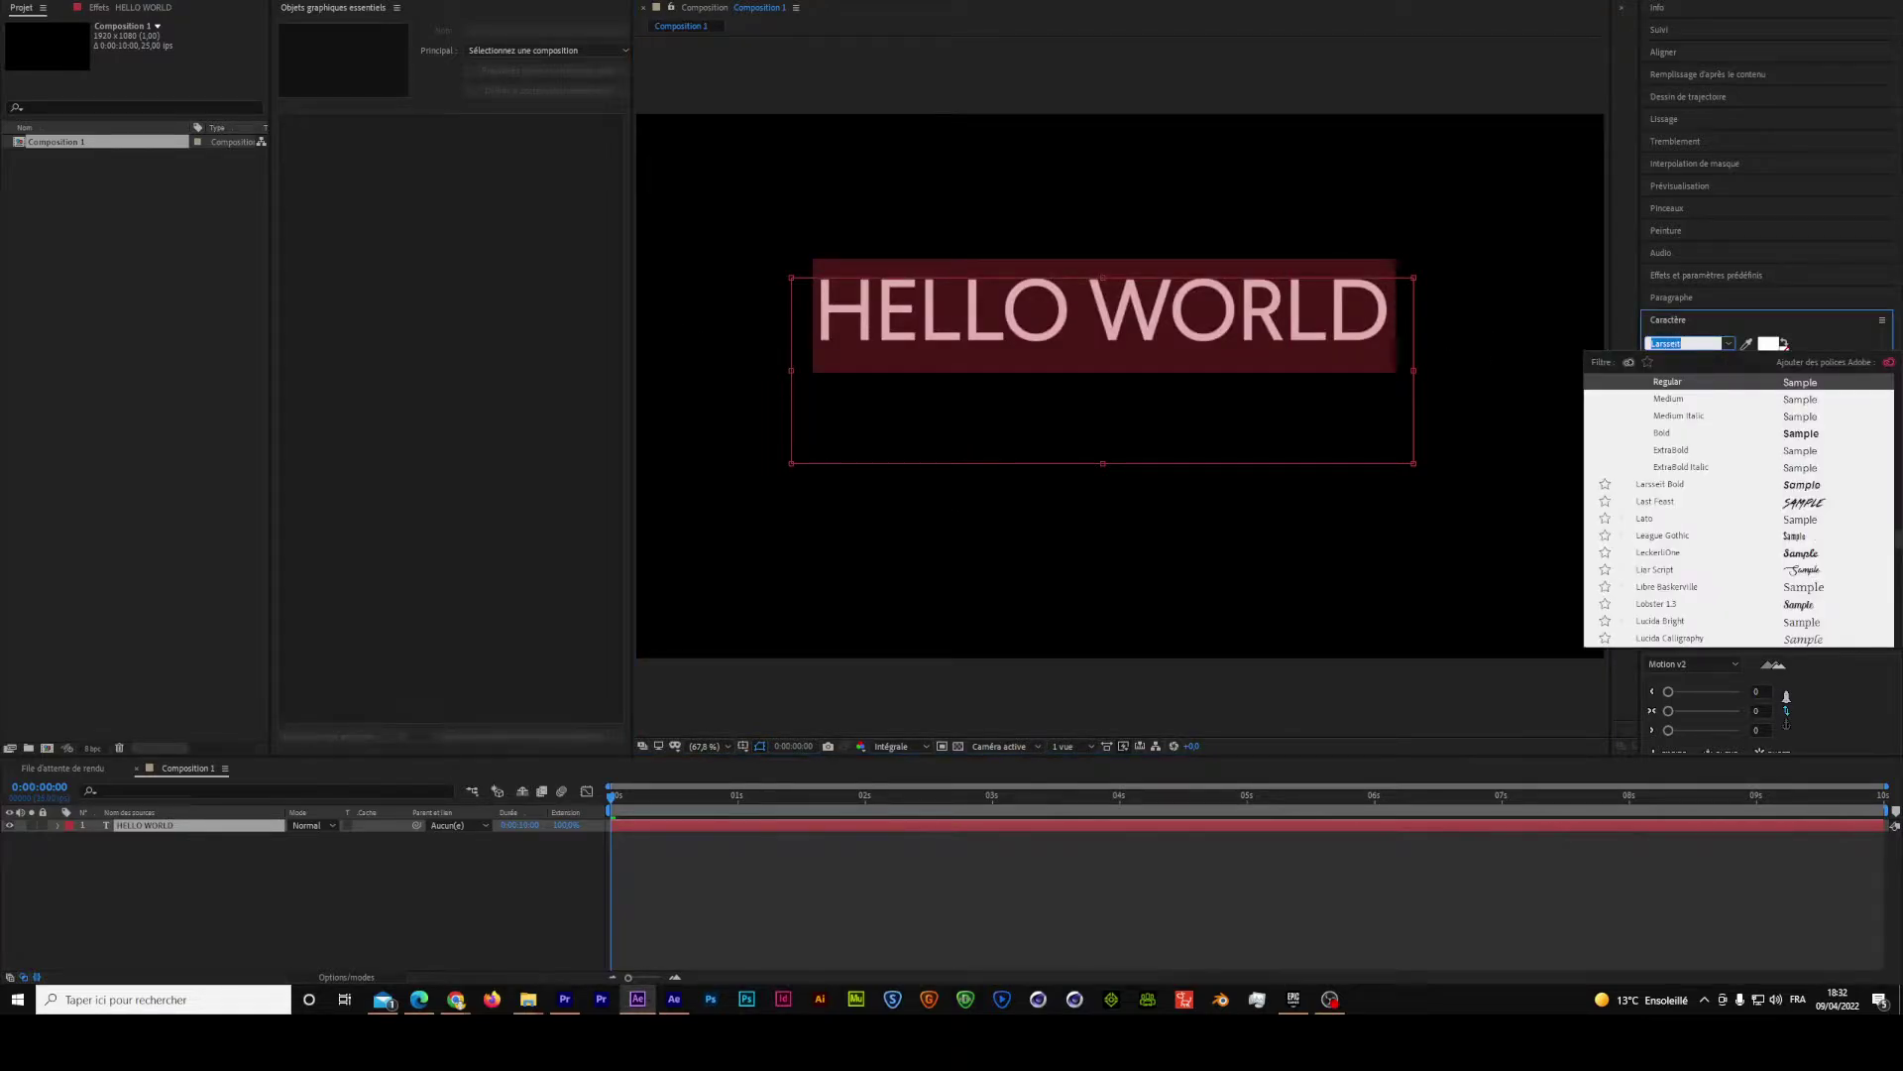
text(helve)
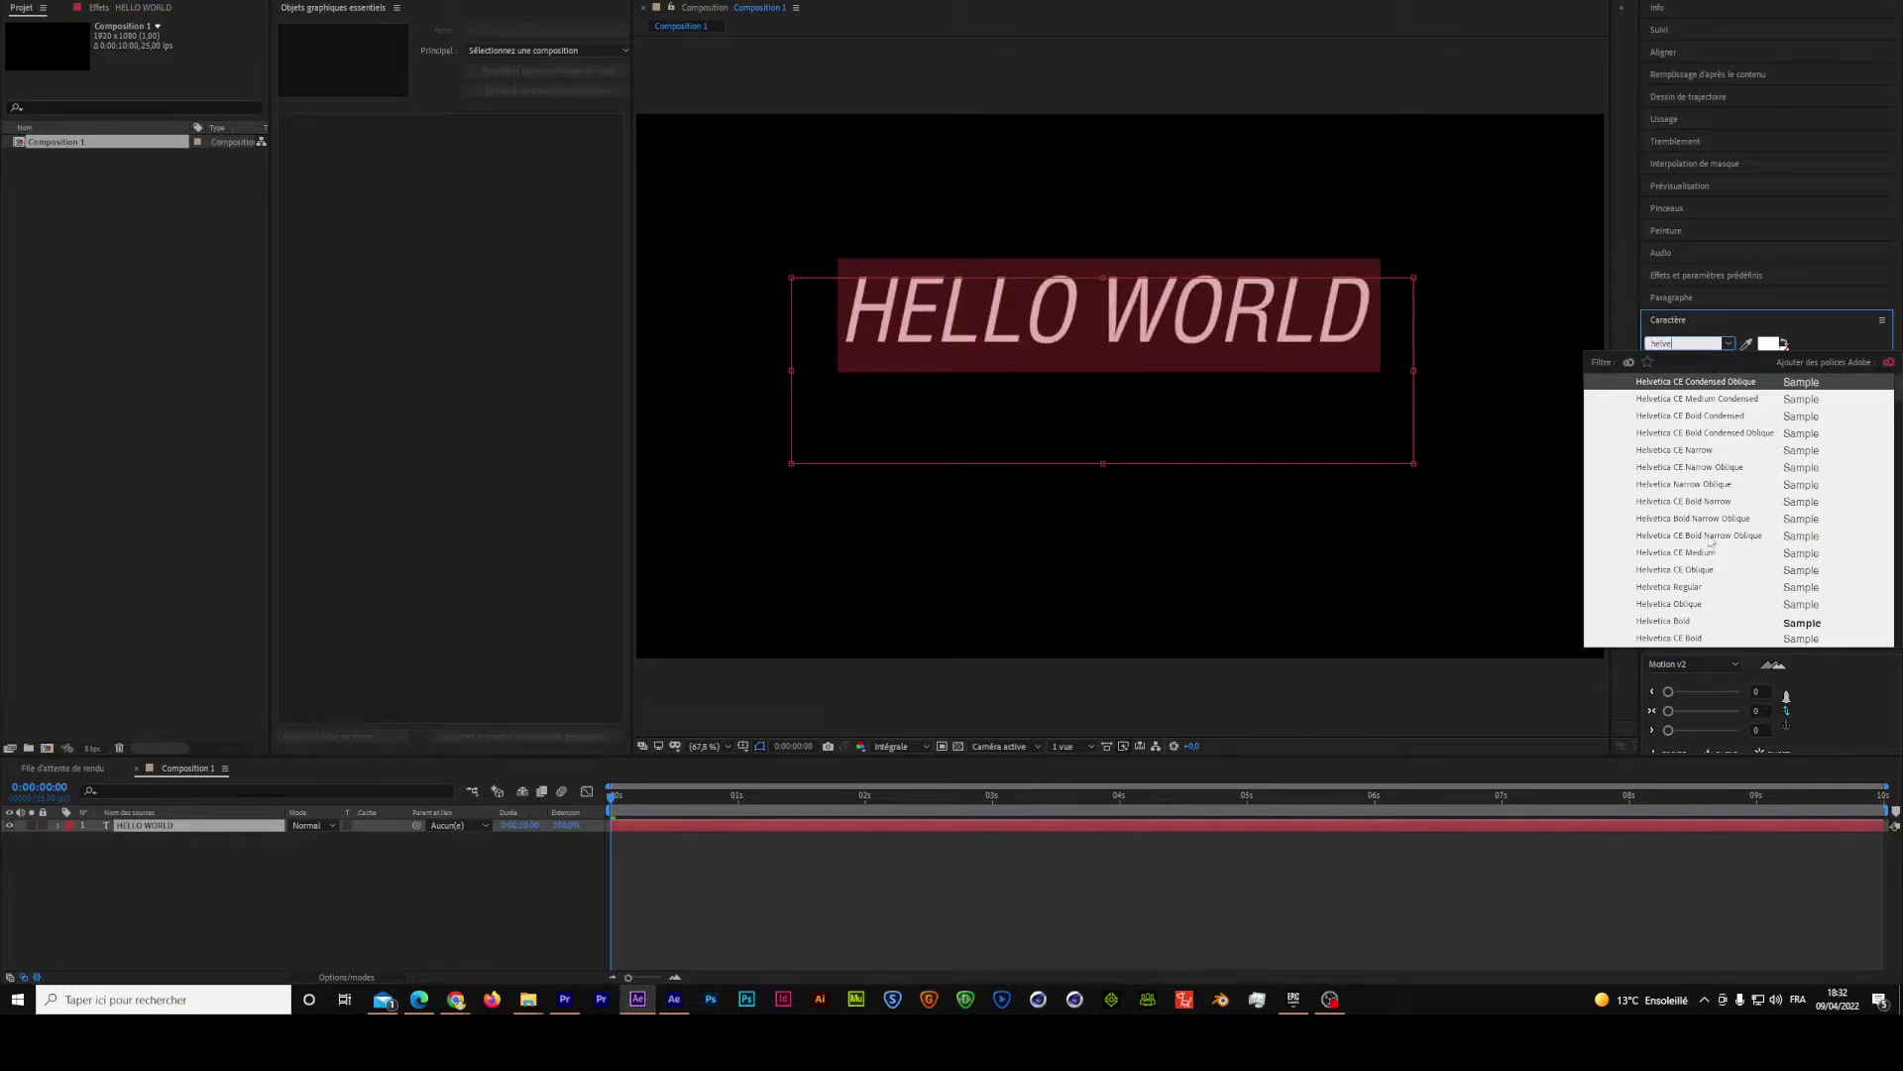
click(1706, 588)
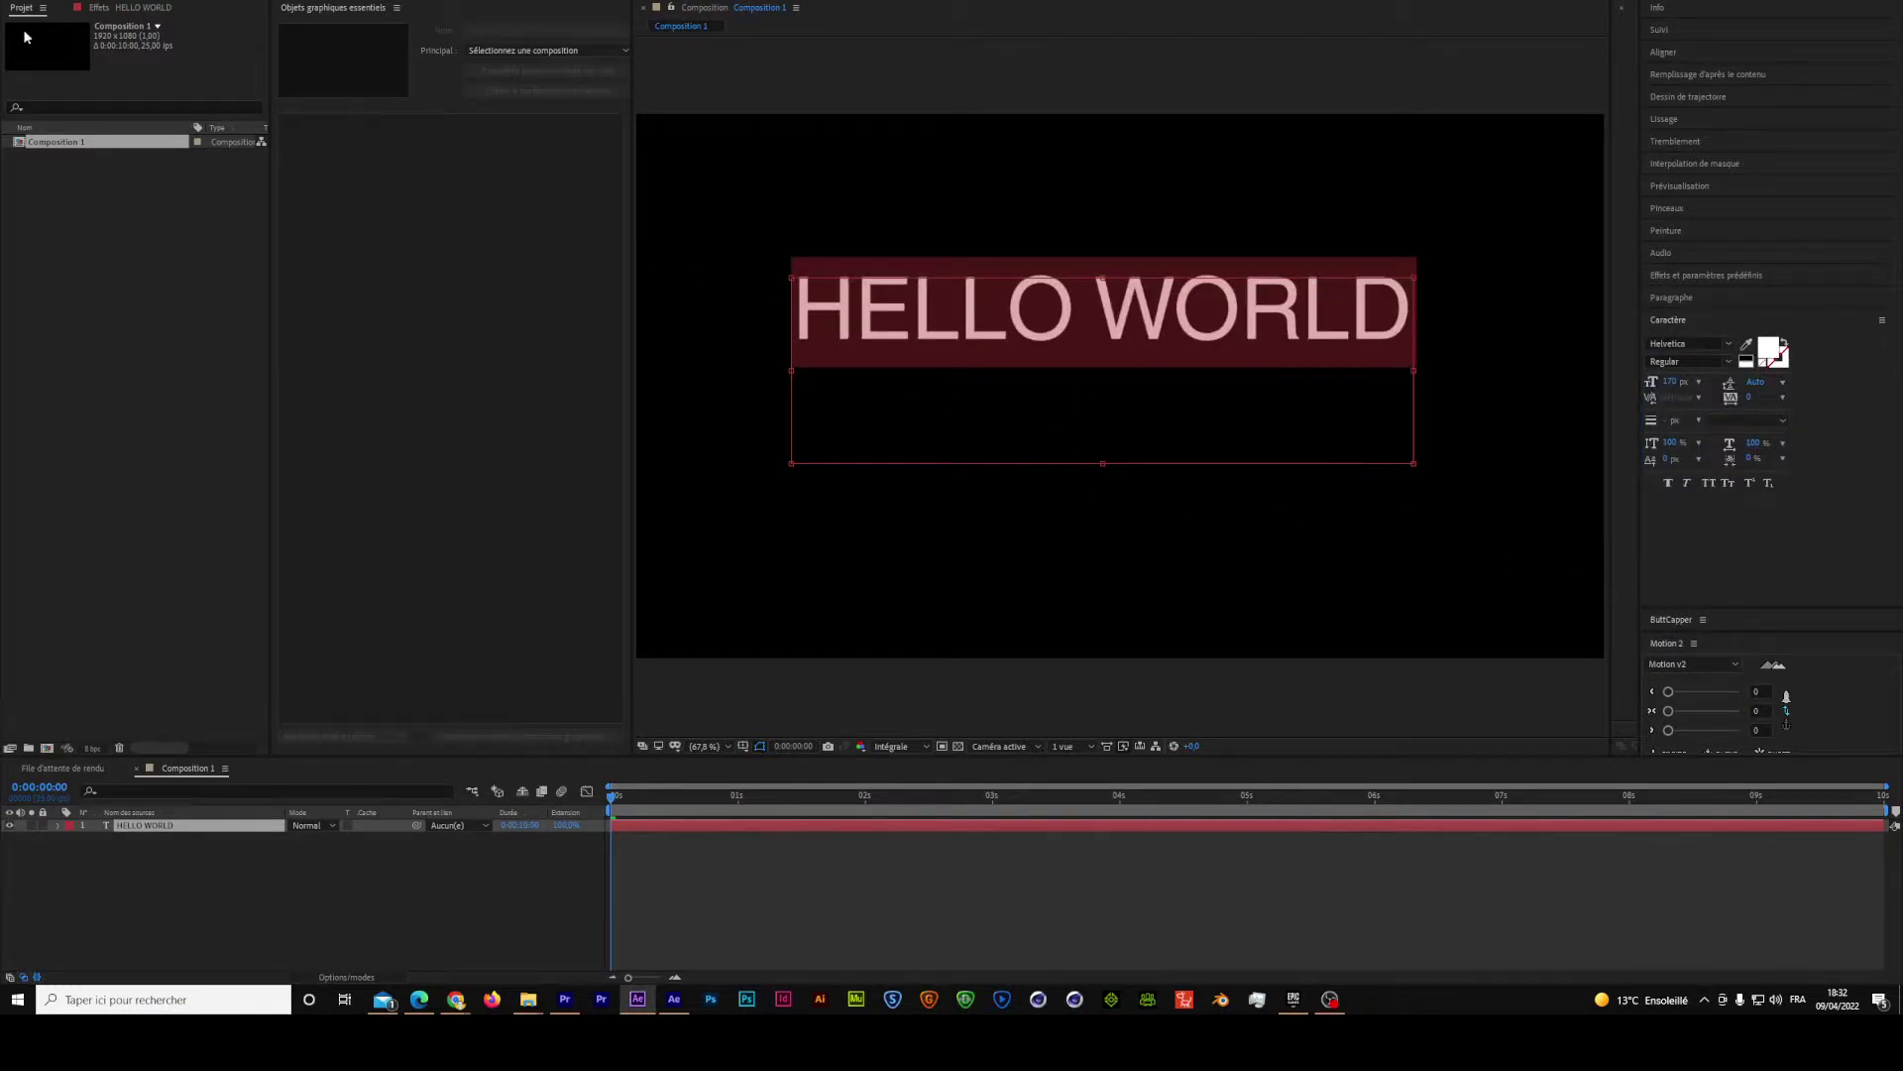
- Move the HELLO WORLD text down to the middle of the frame and place its anchor point at the text's centre
key(Escape)
drag(1025, 331, 1024, 406)
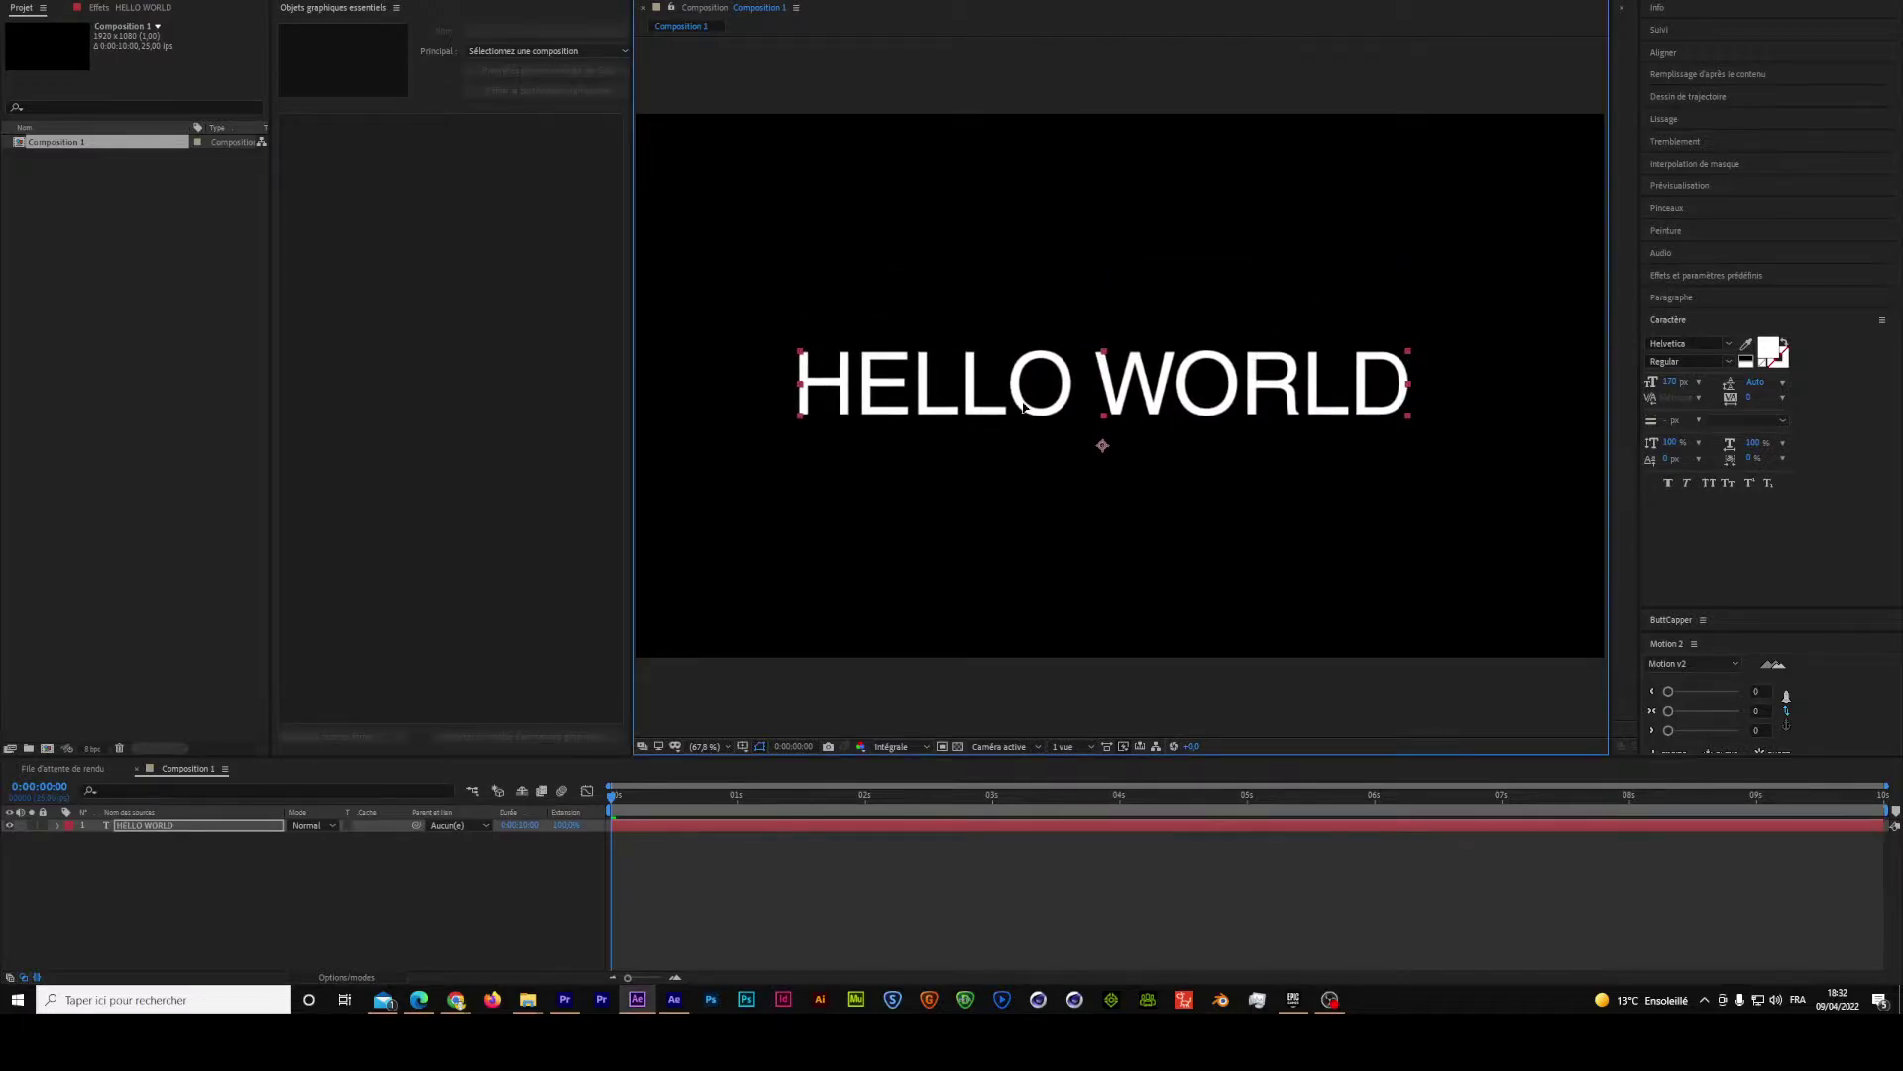
click(342, 10)
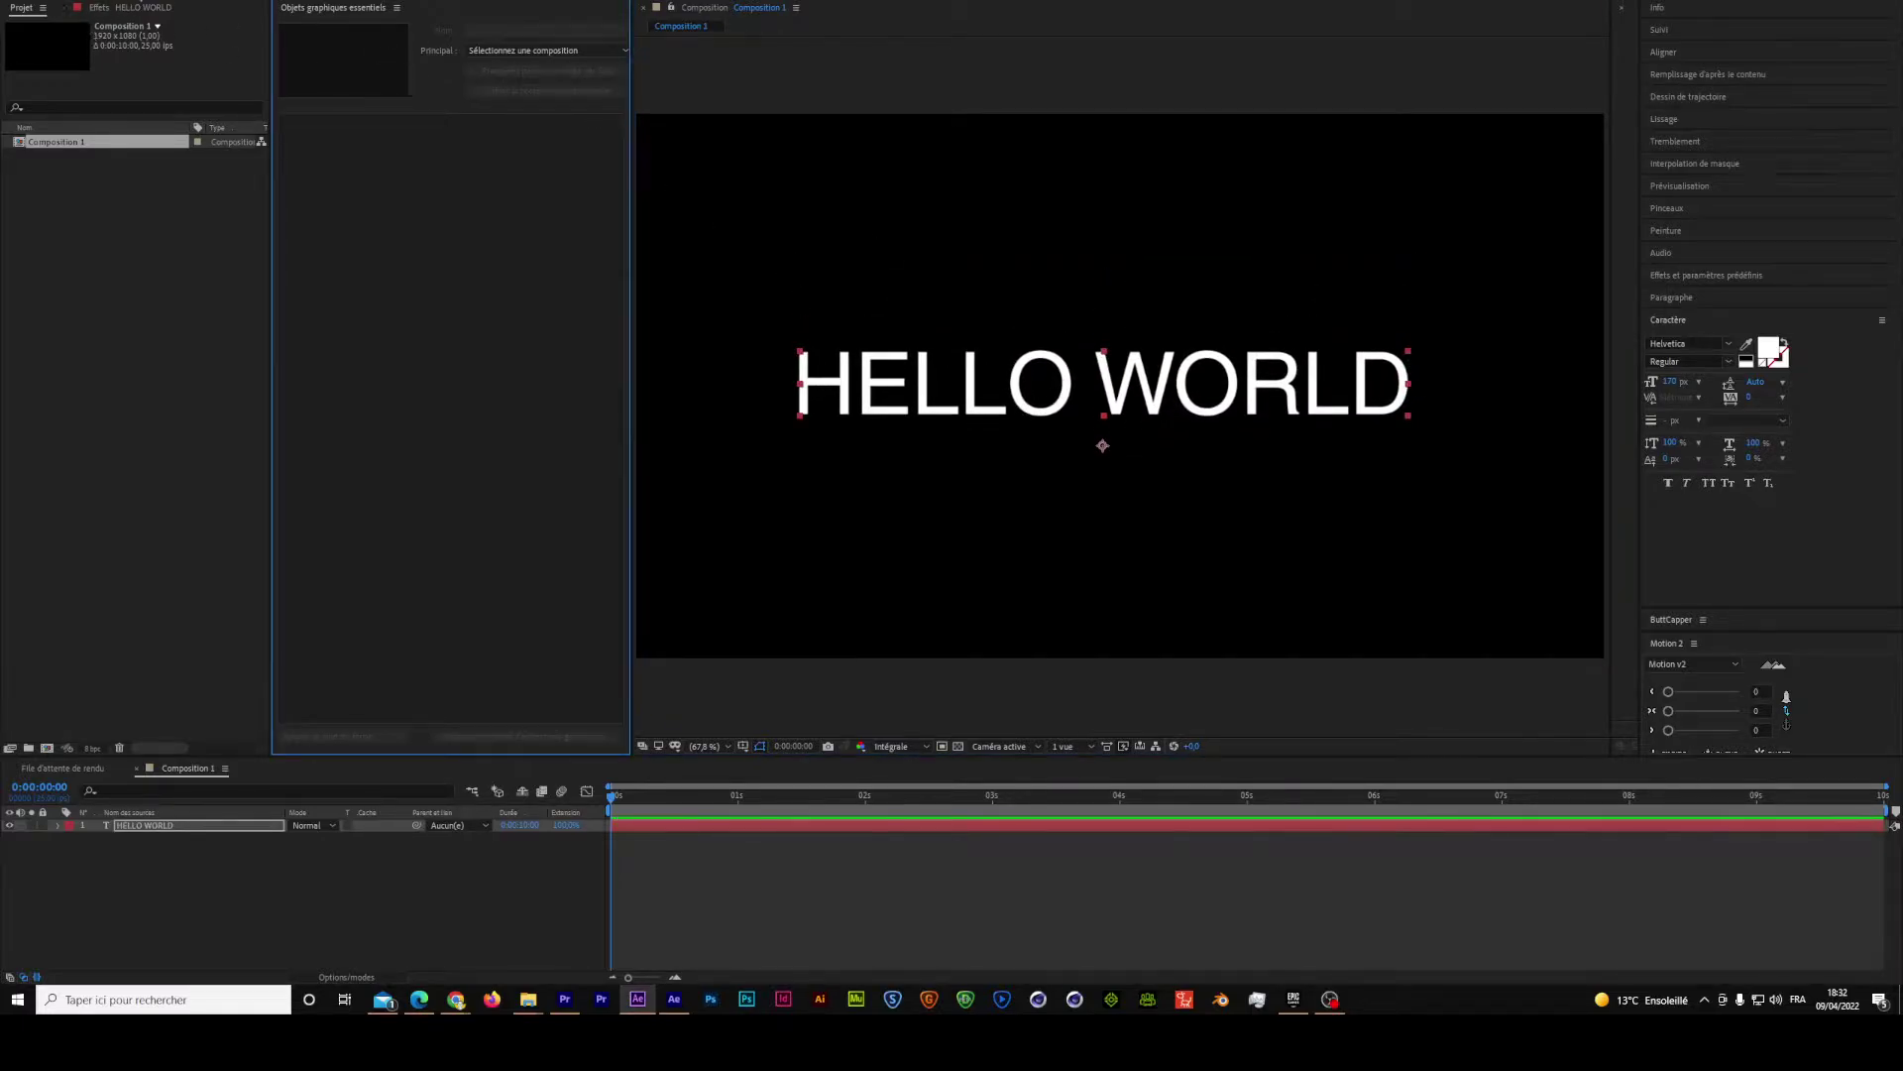
click(217, 830)
drag(1102, 447, 1104, 384)
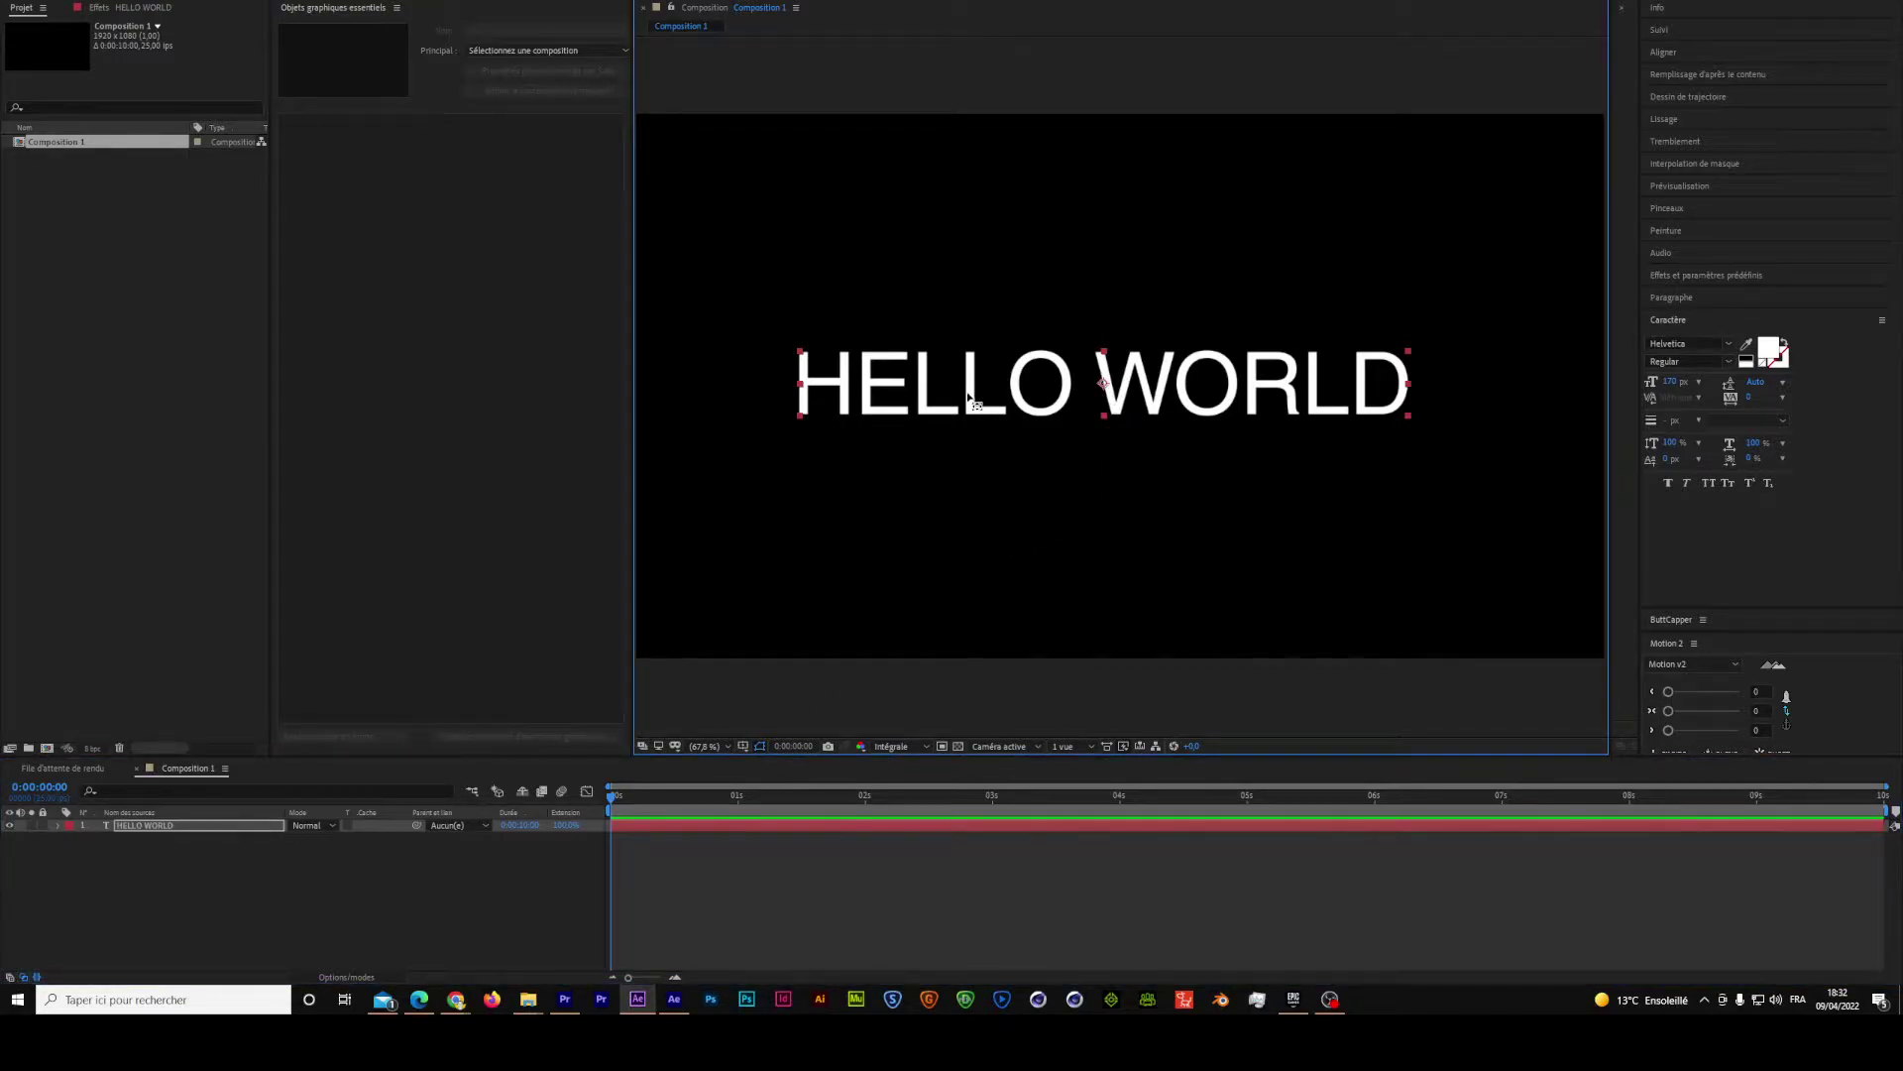
- Find the TextBorder effect and apply it to the HELLO WORLD layer
click(1705, 276)
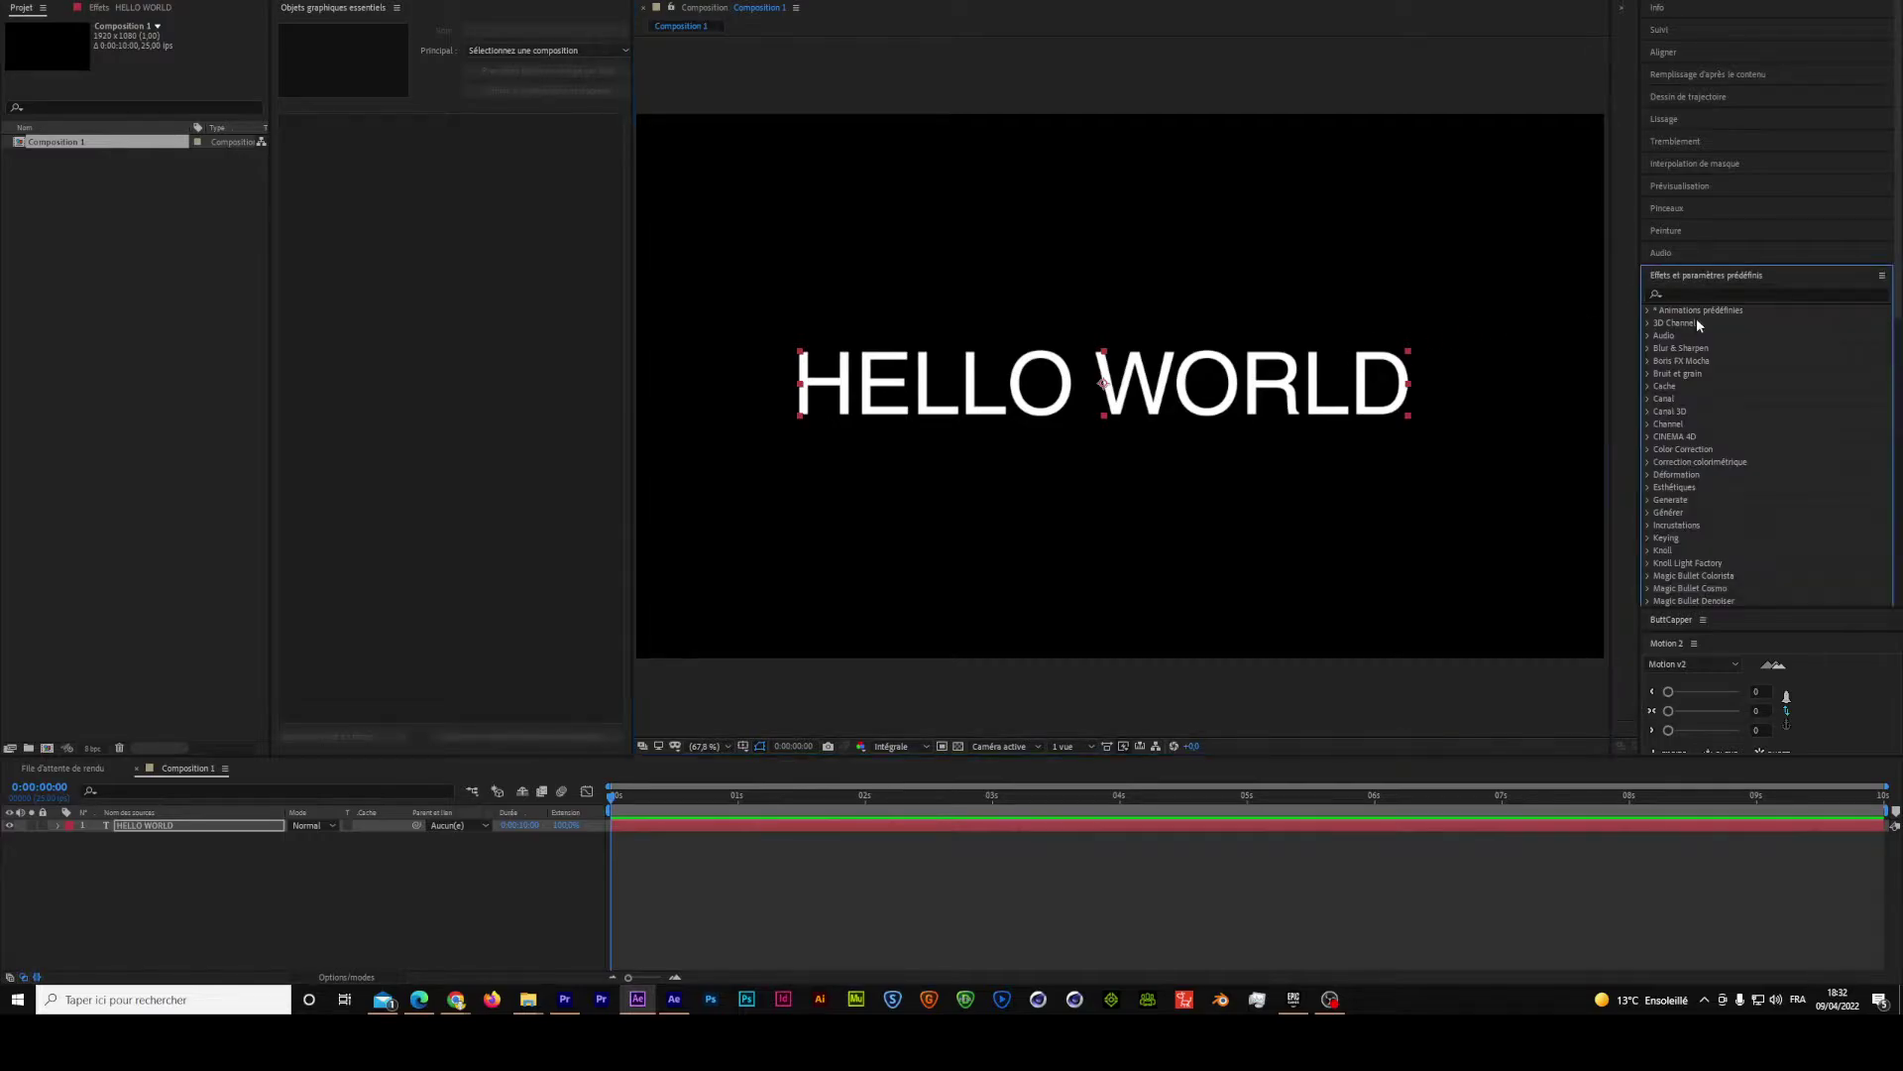
click(1694, 295)
text(Text)
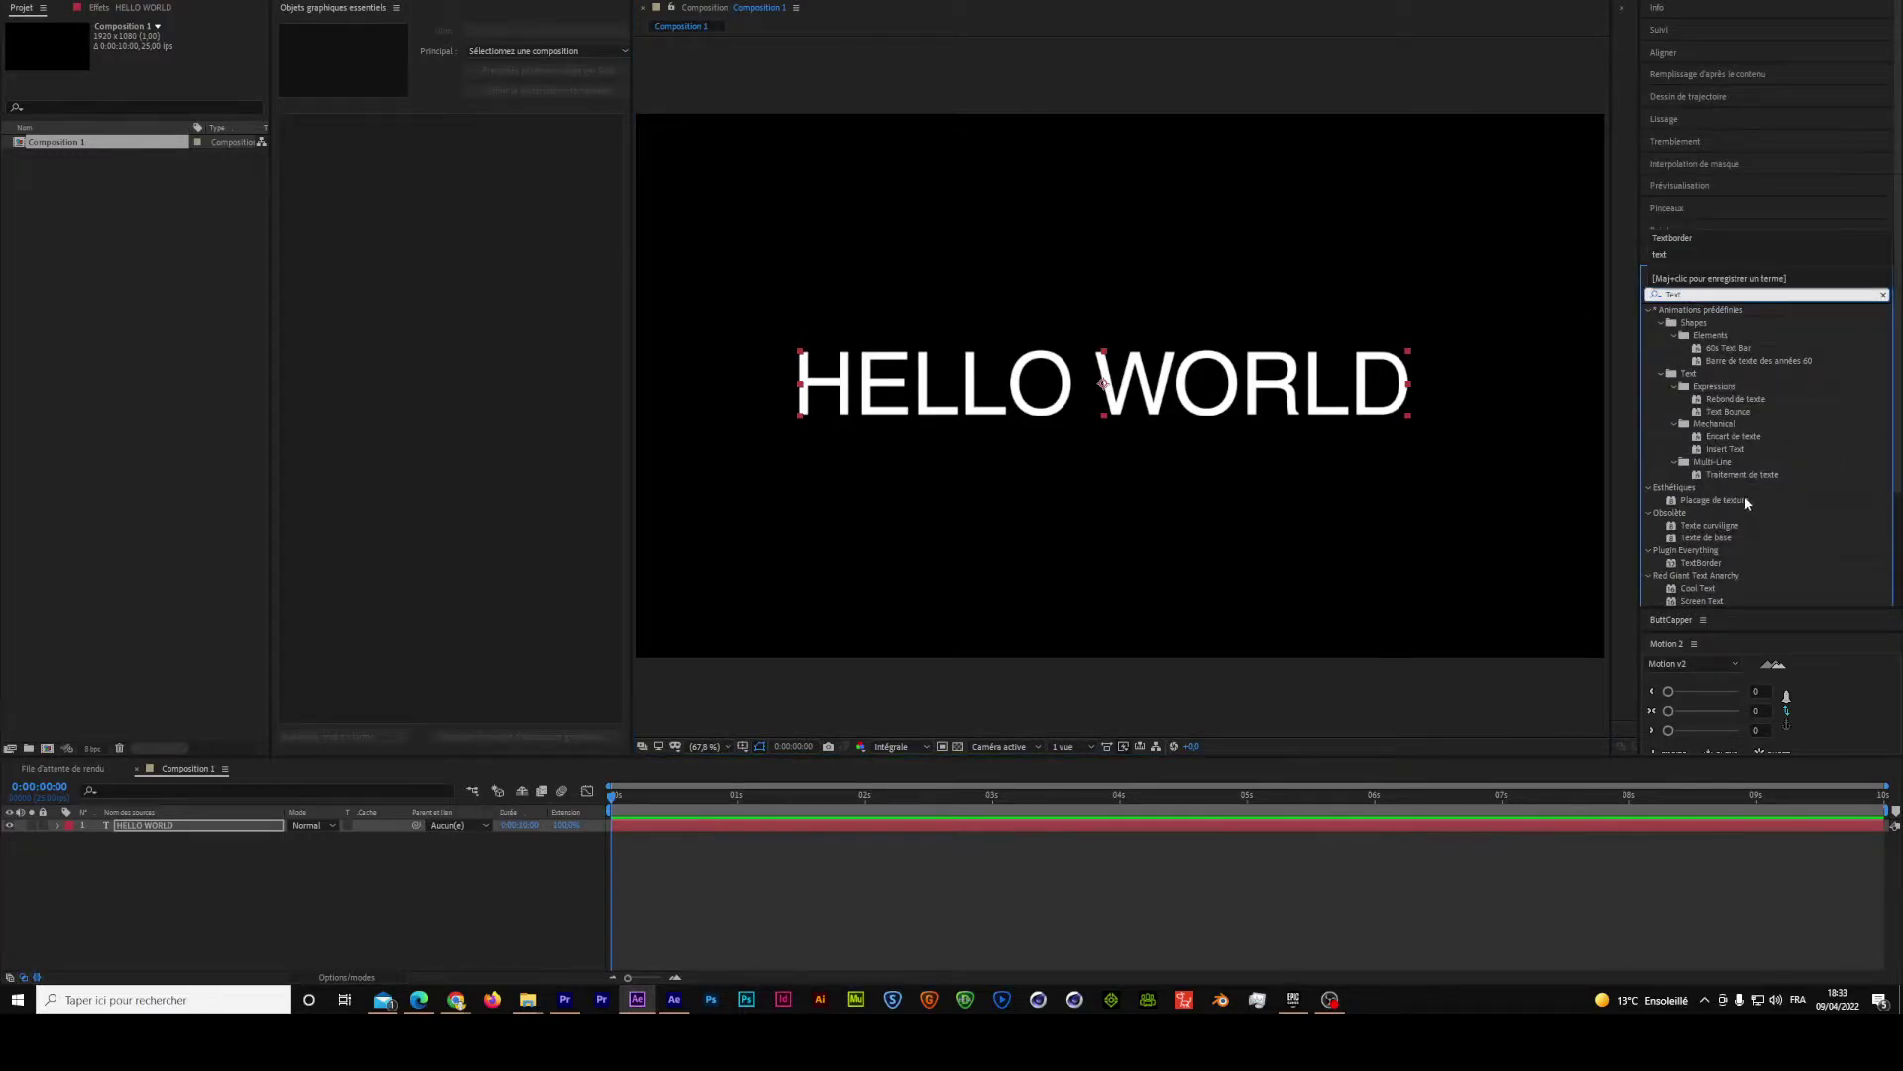
text(bo)
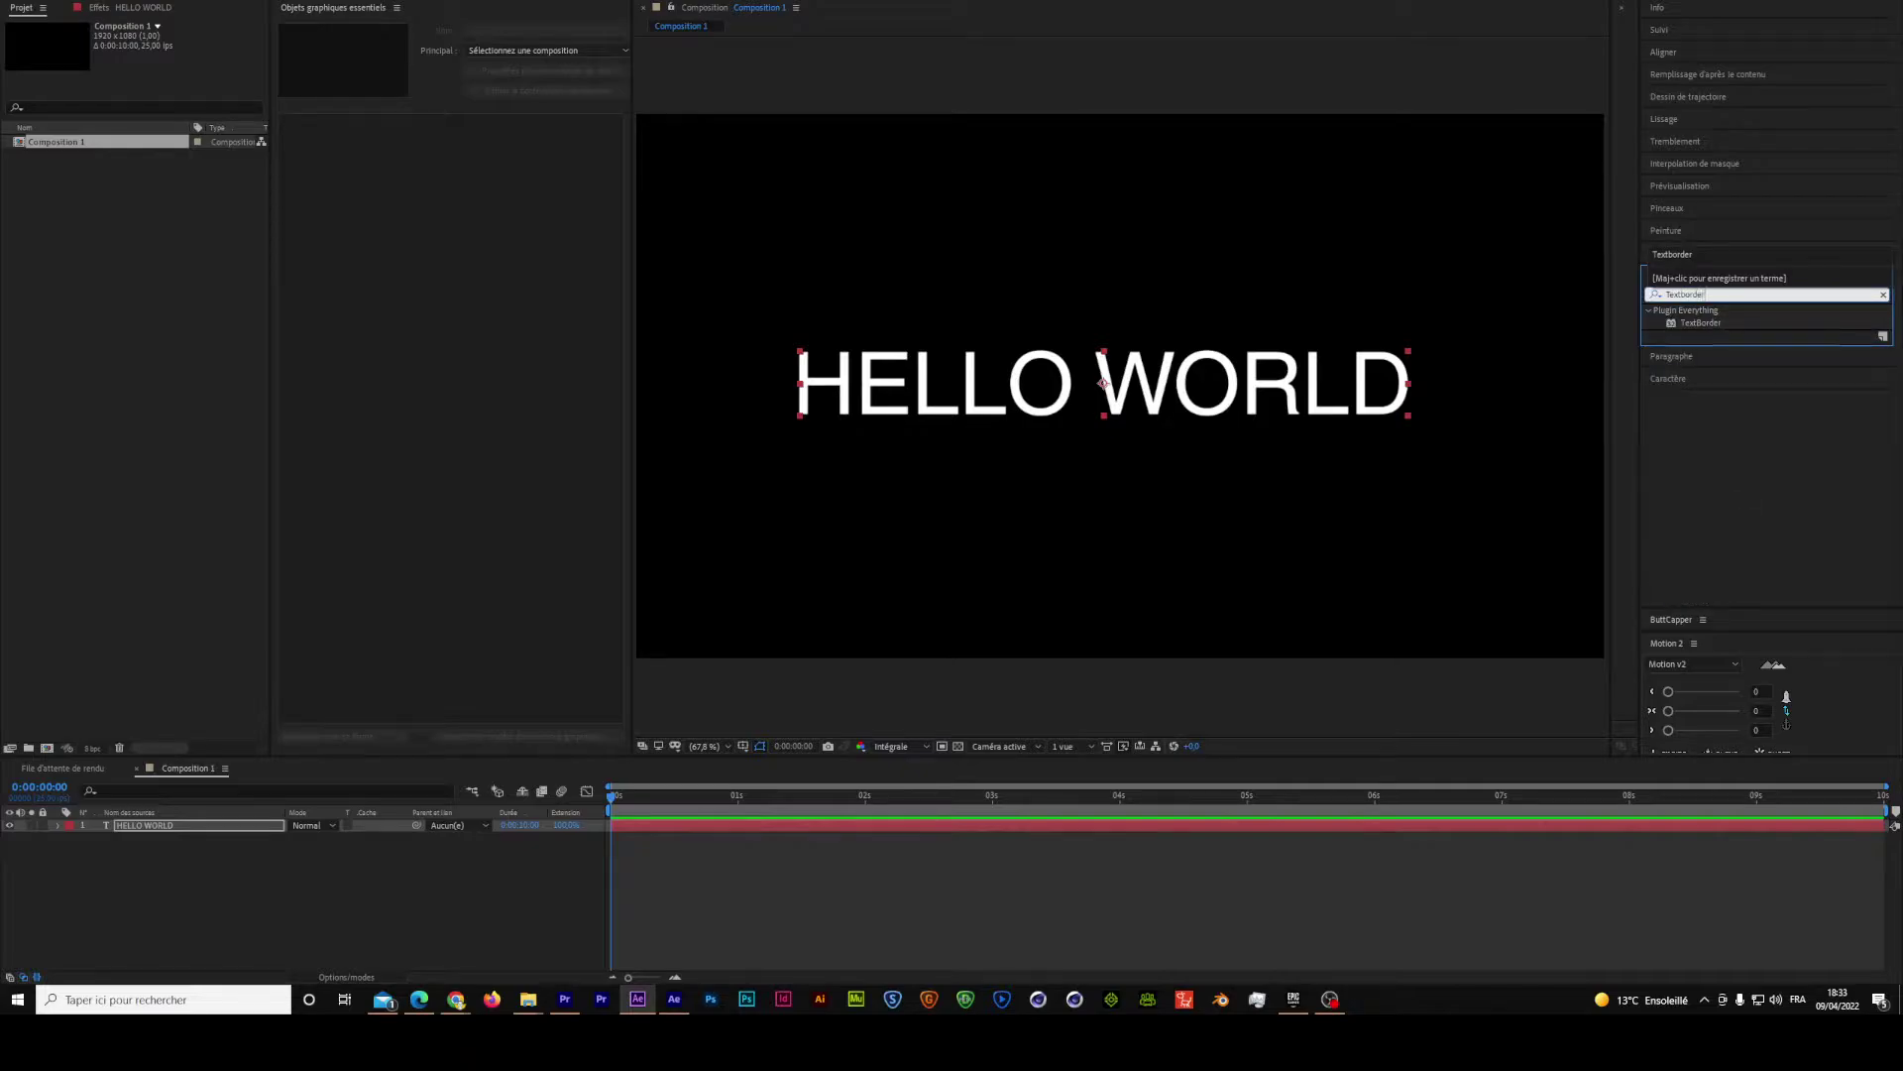
text(rder)
drag(1702, 324, 239, 839)
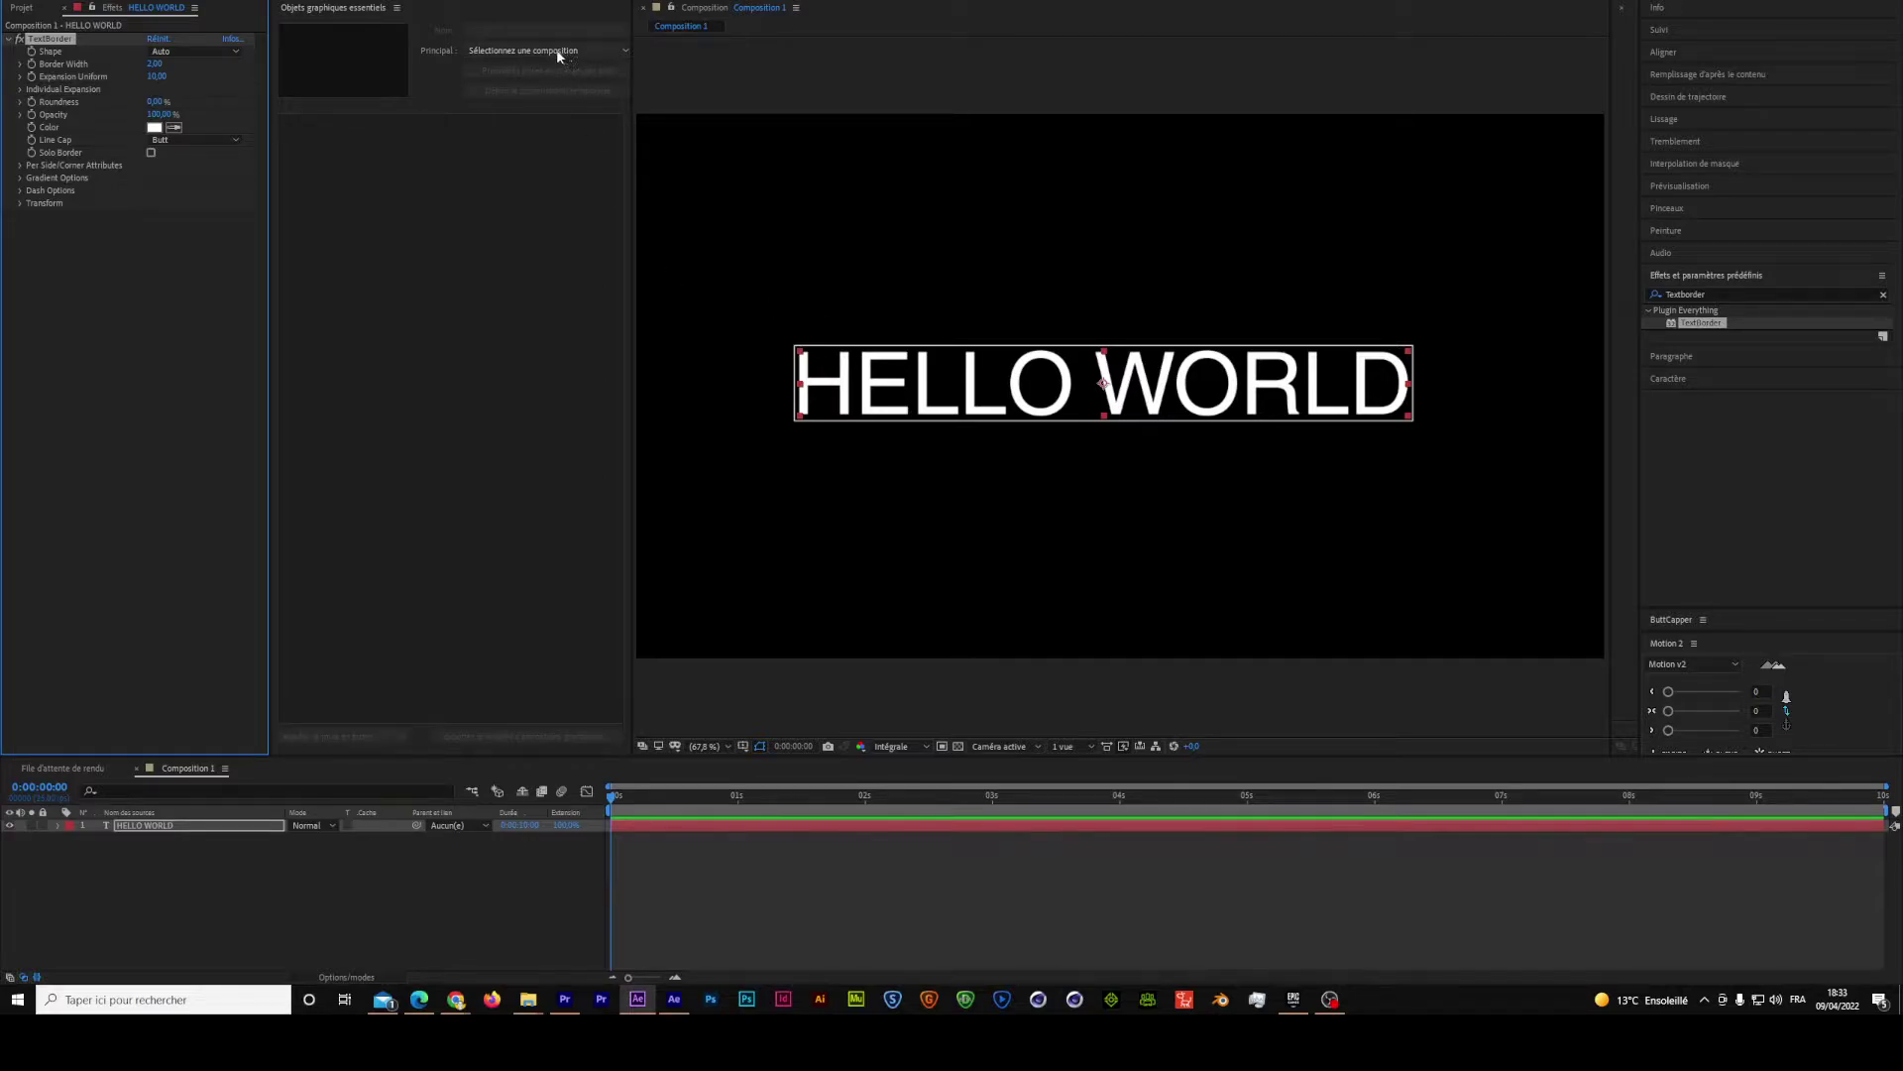
- Close the Objets graphiques essentiels panel and reopen it
click(398, 9)
click(464, 12)
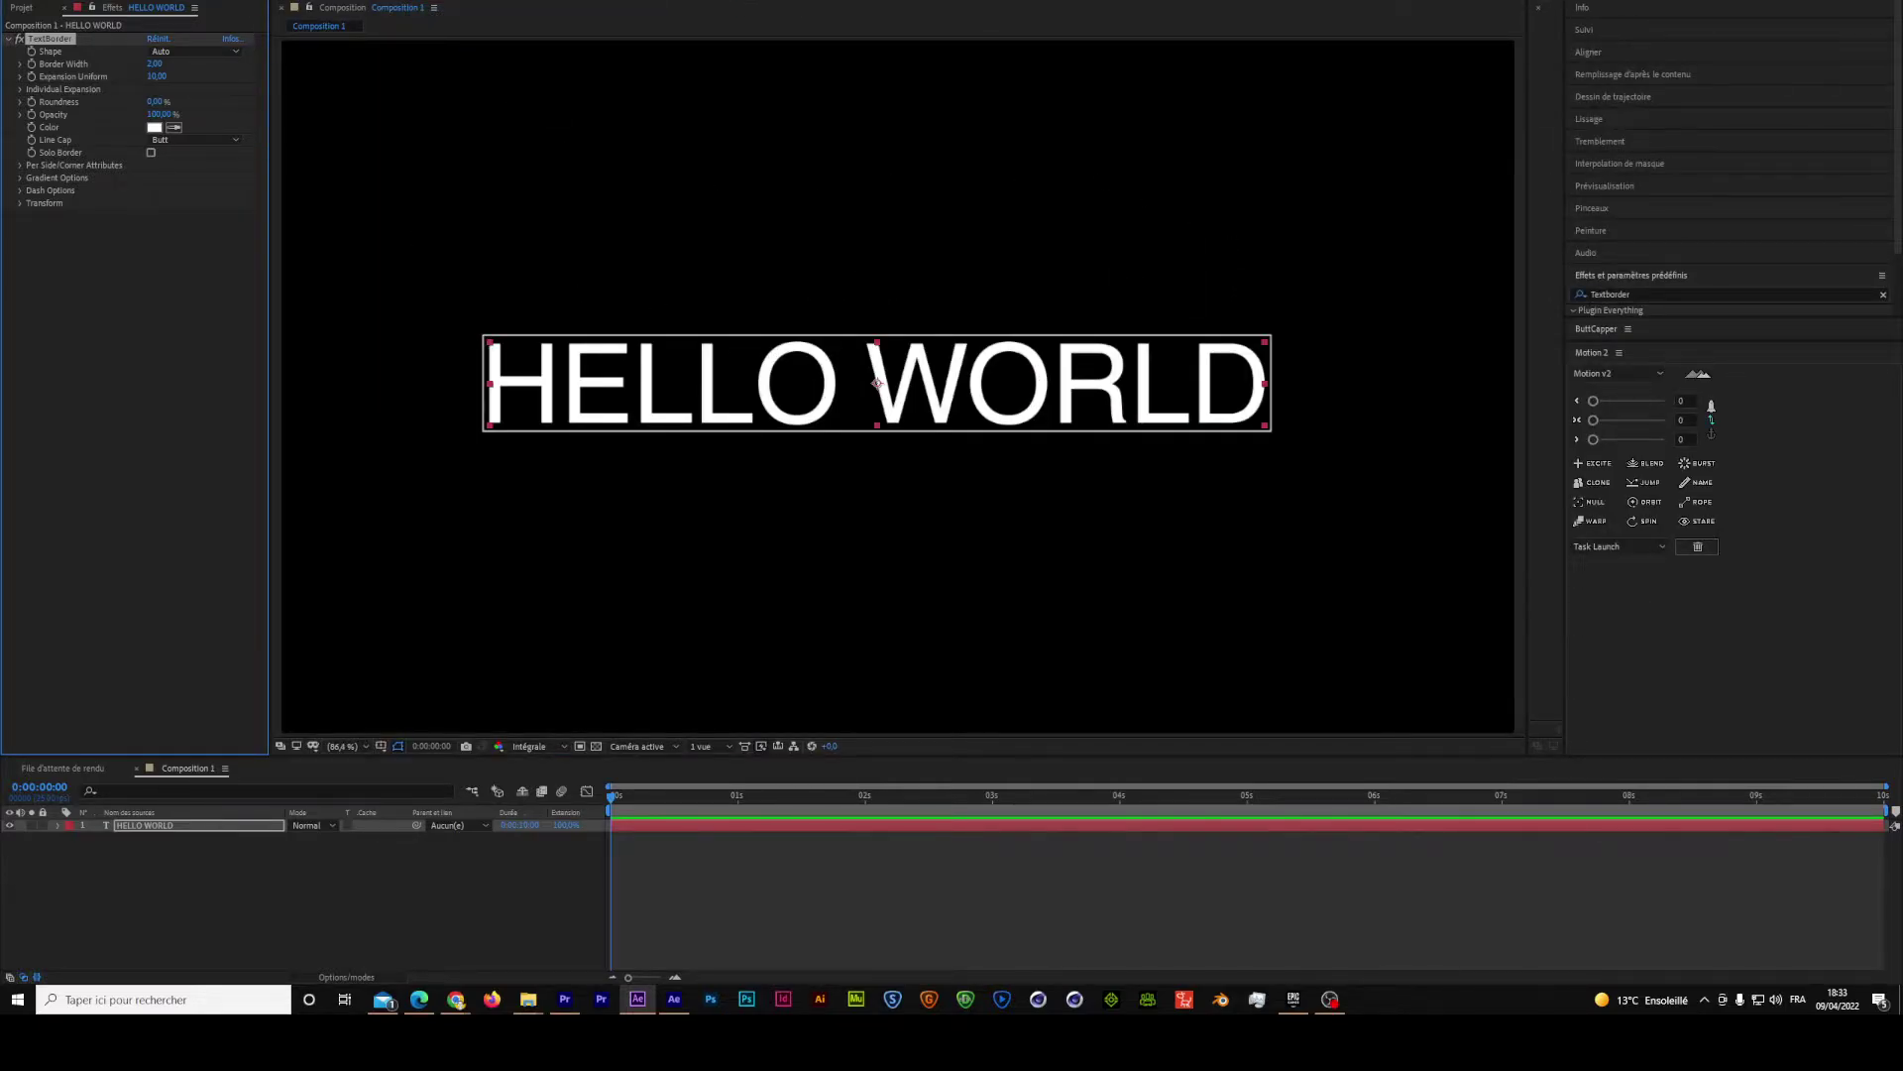
click(326, 1)
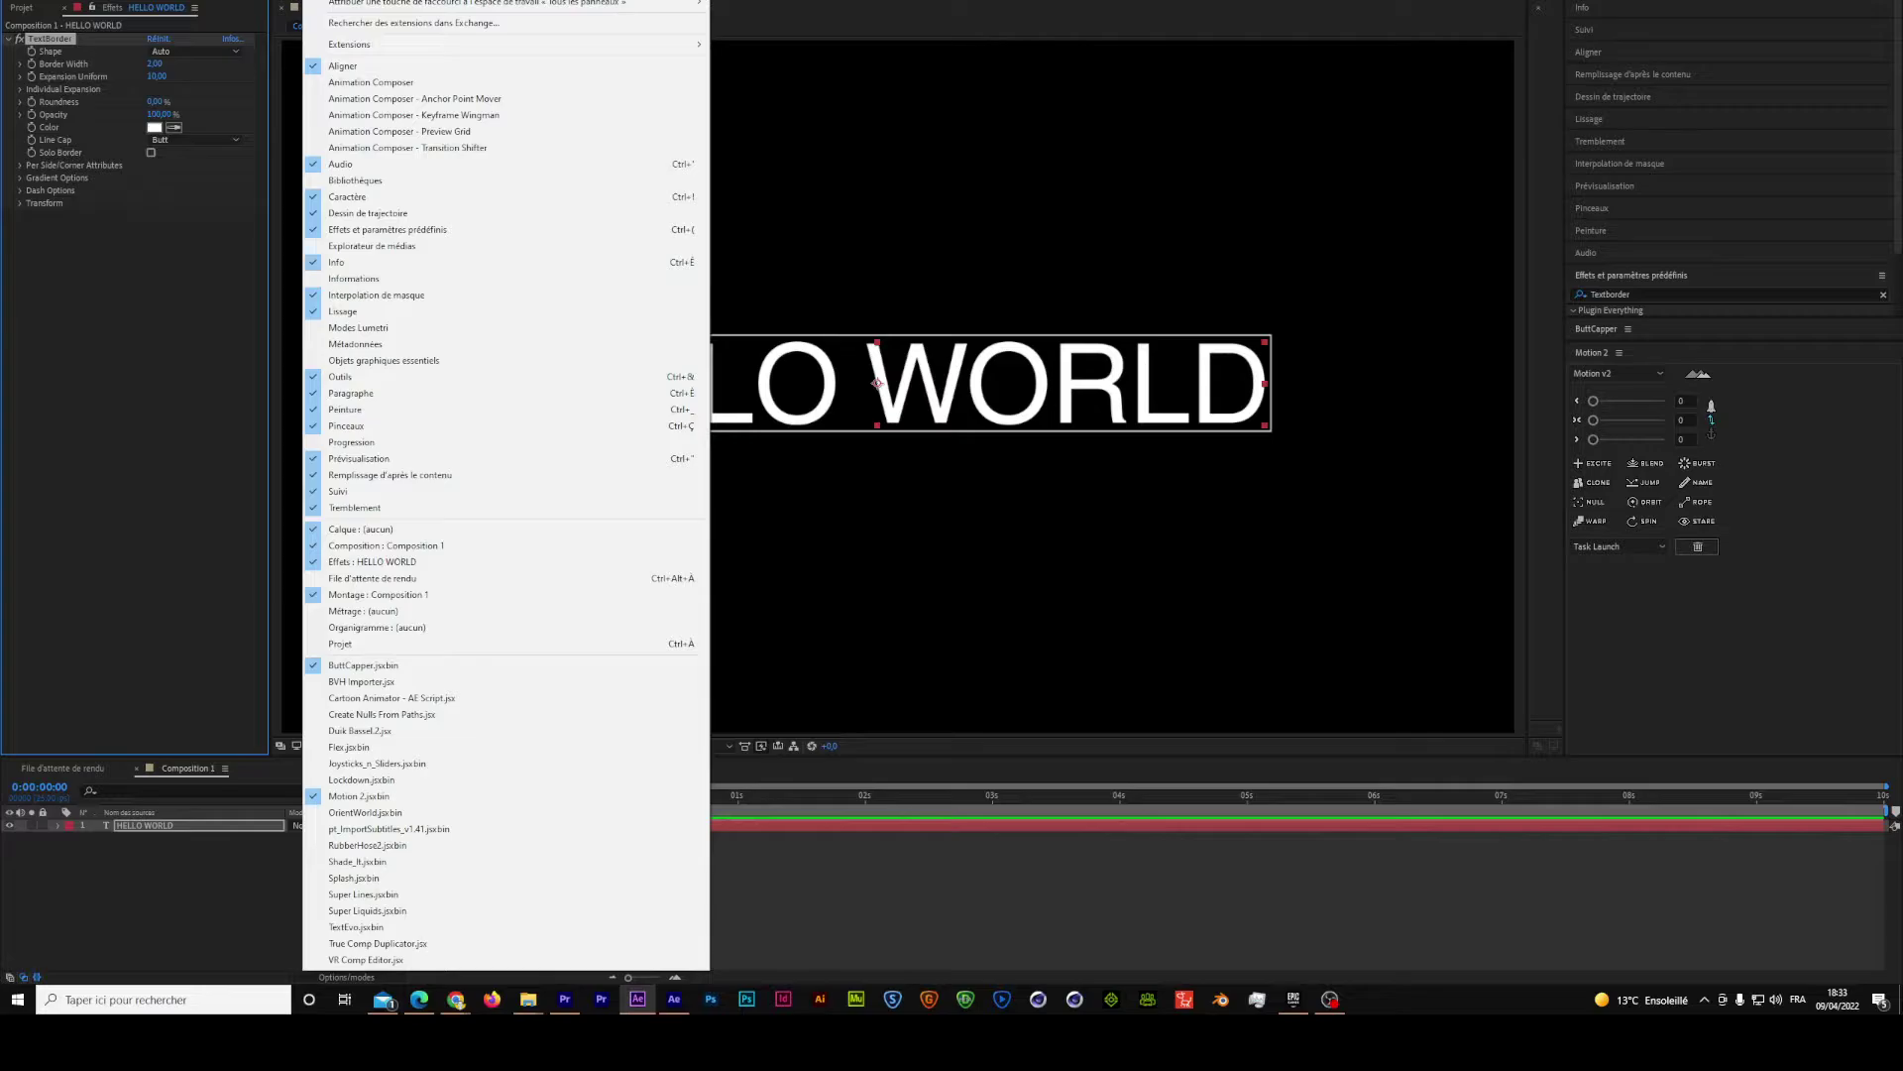
key(Escape)
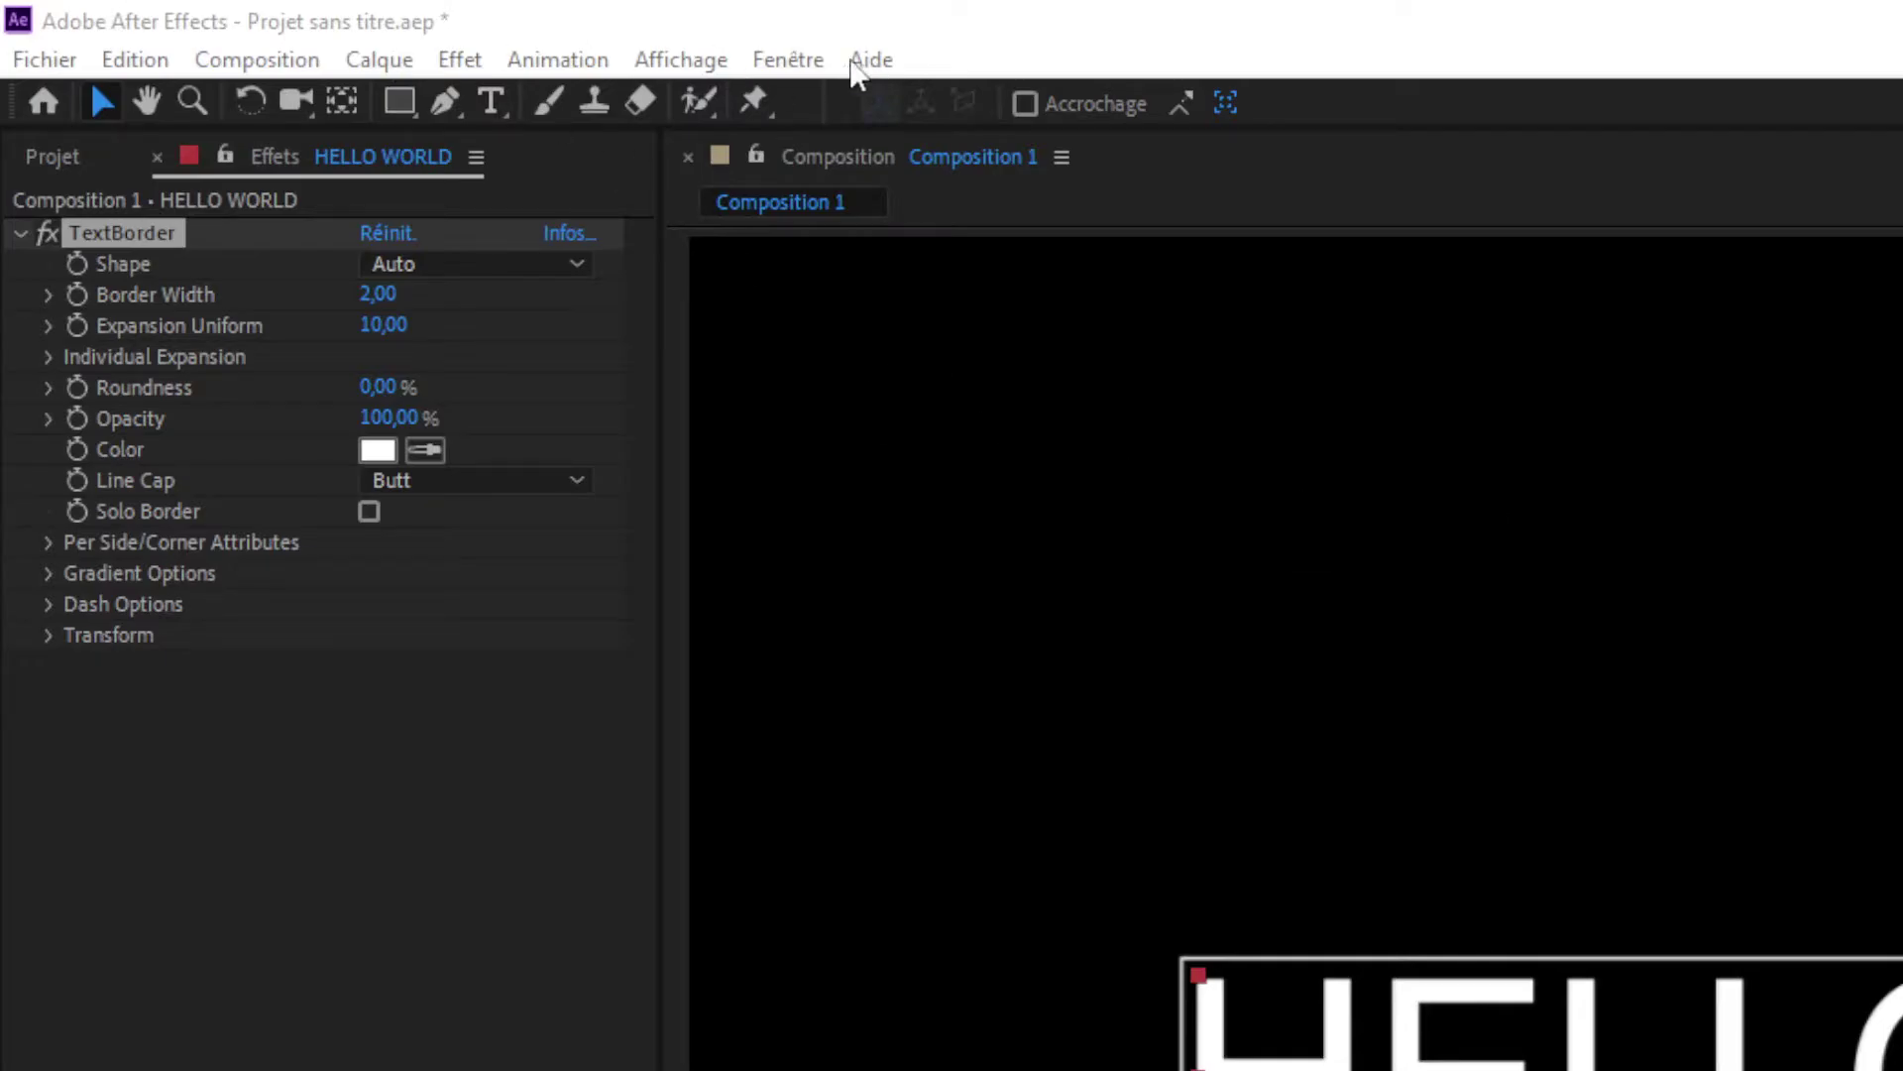
click(789, 60)
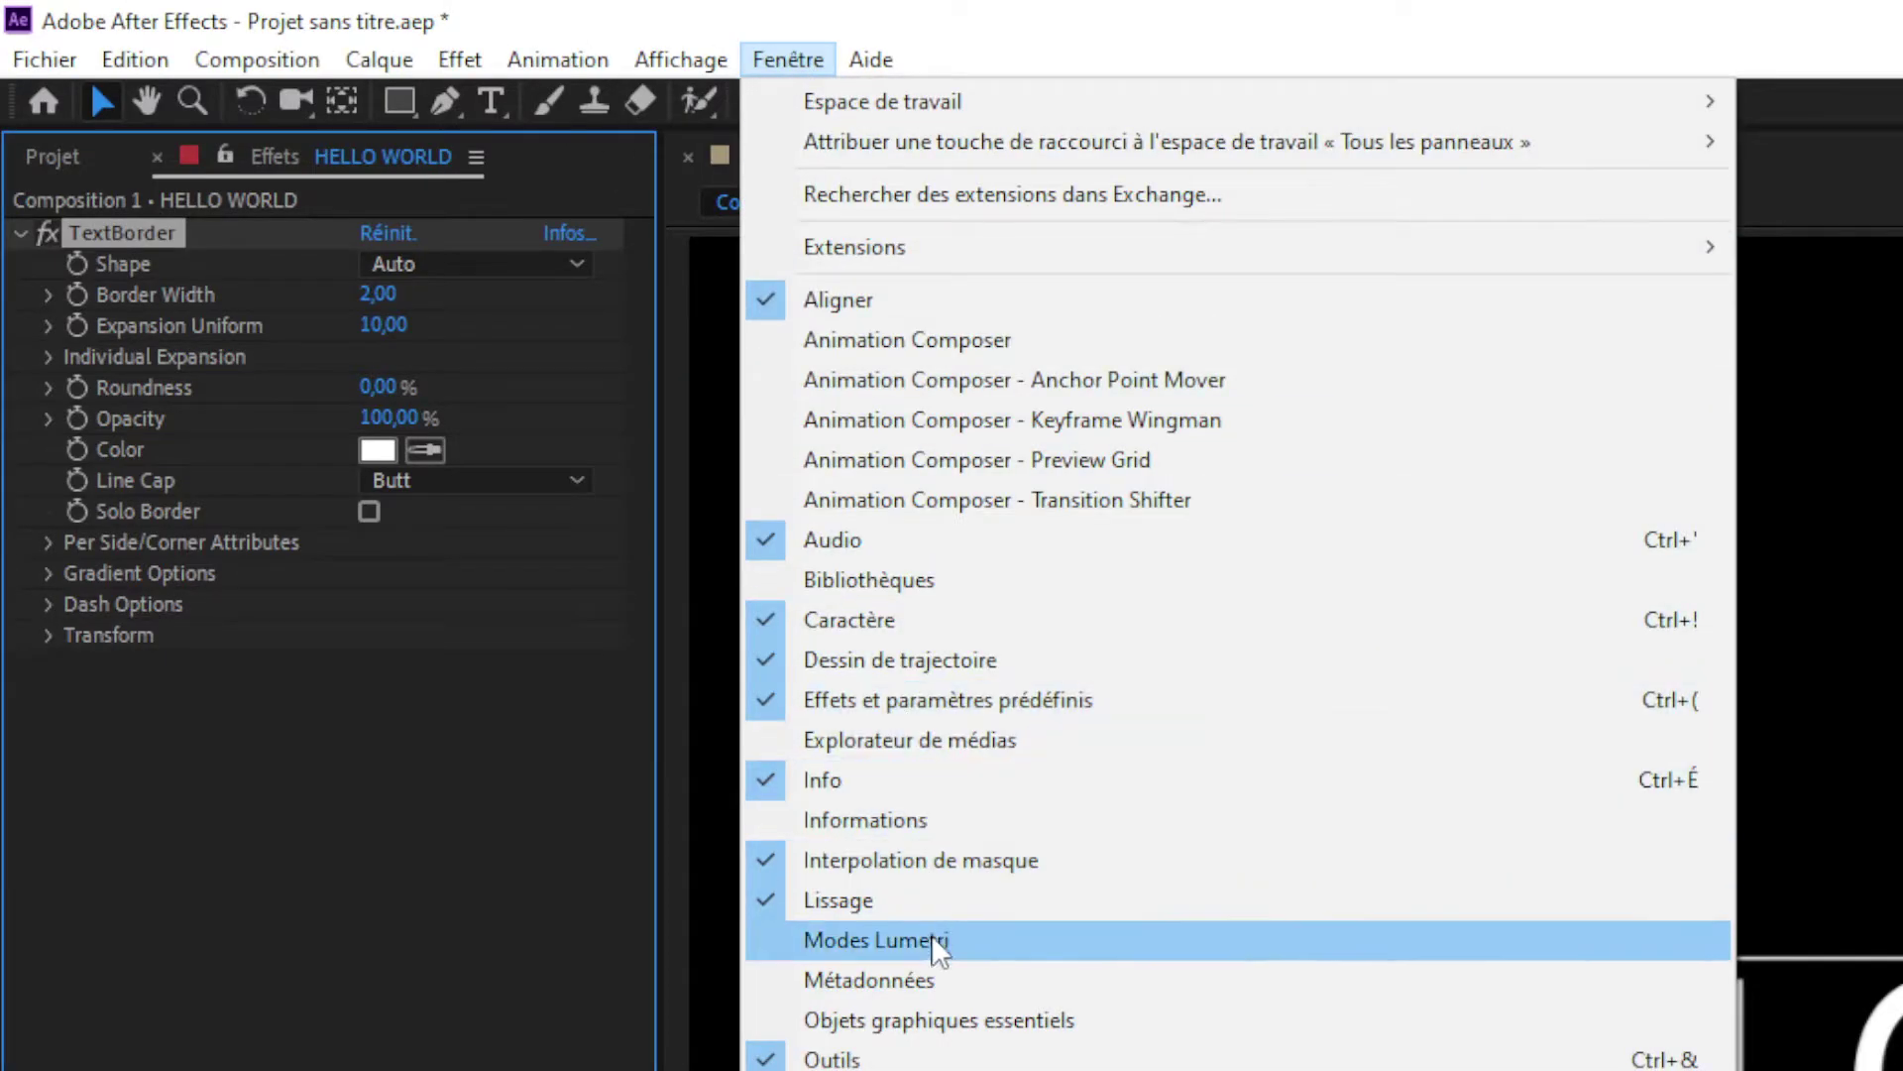
click(932, 1019)
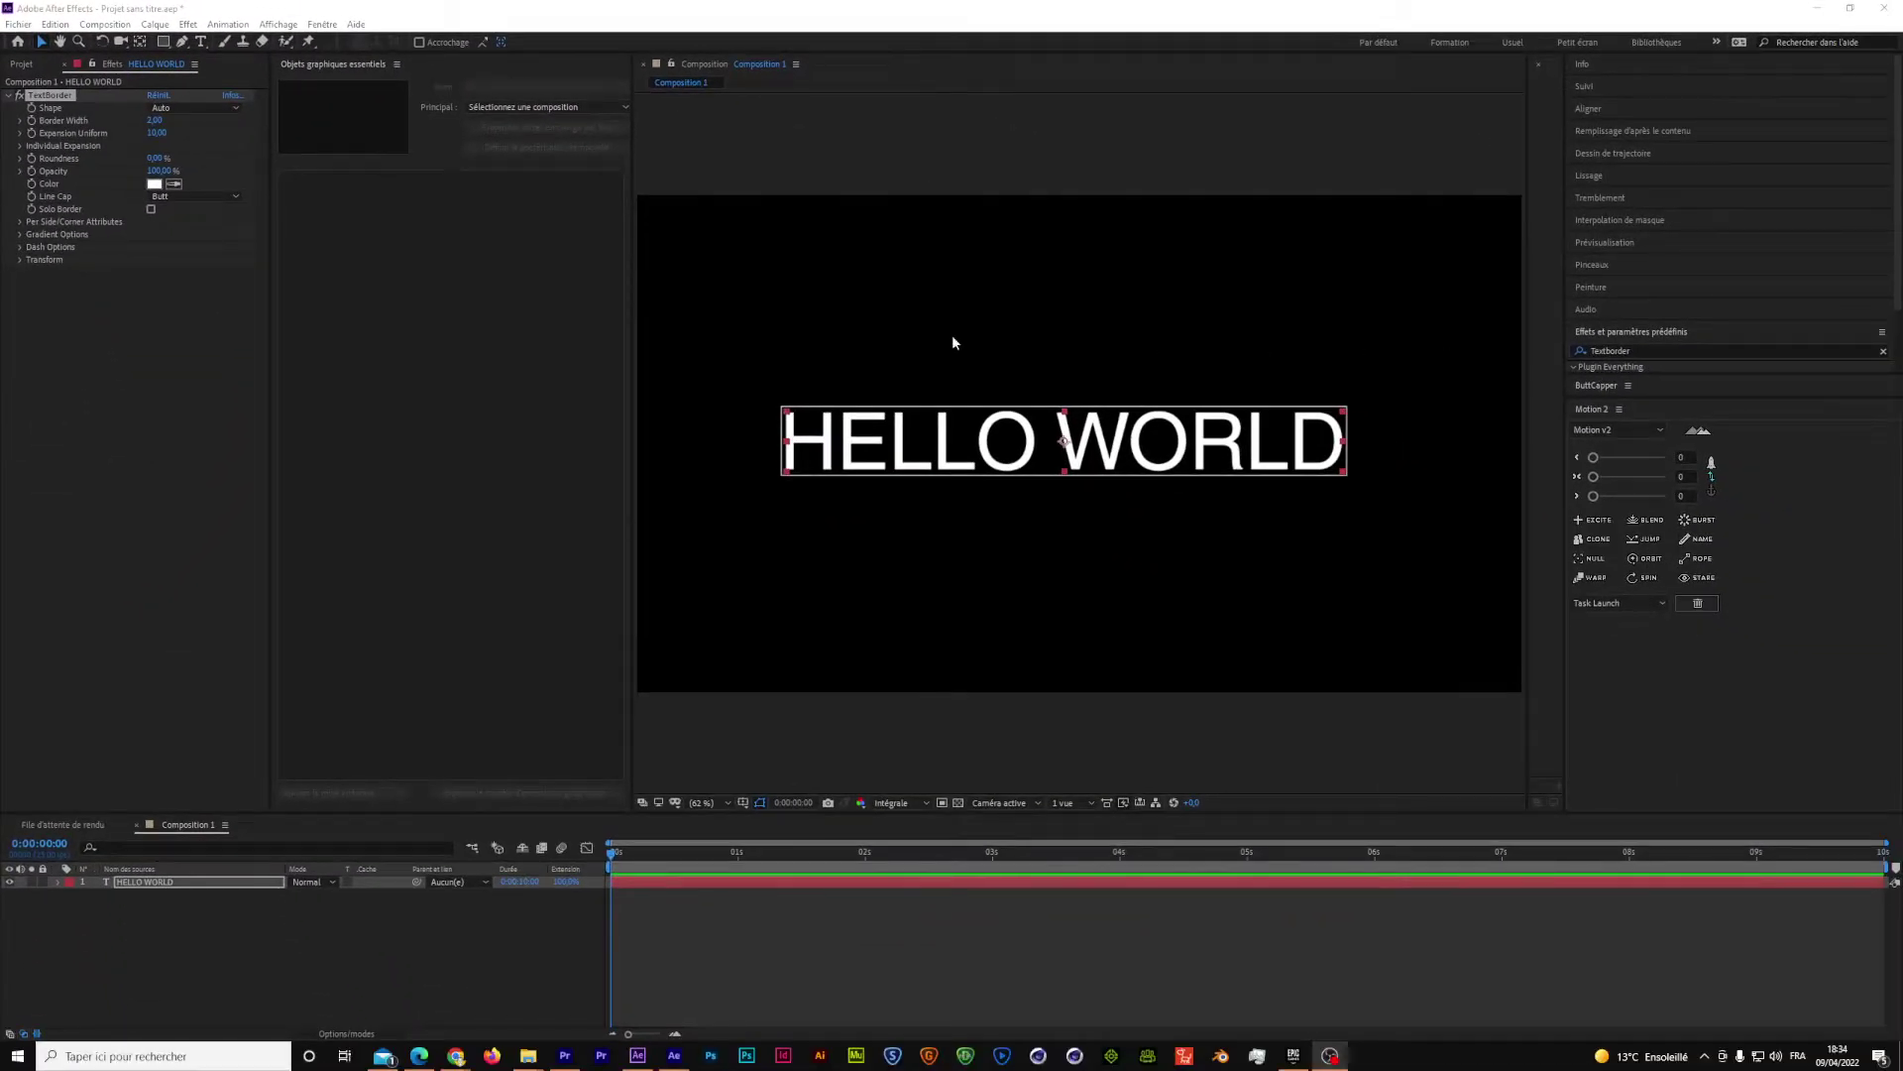
- Undock the Objets graphiques essentiels panel and dock it back beside the effect controls
click(396, 63)
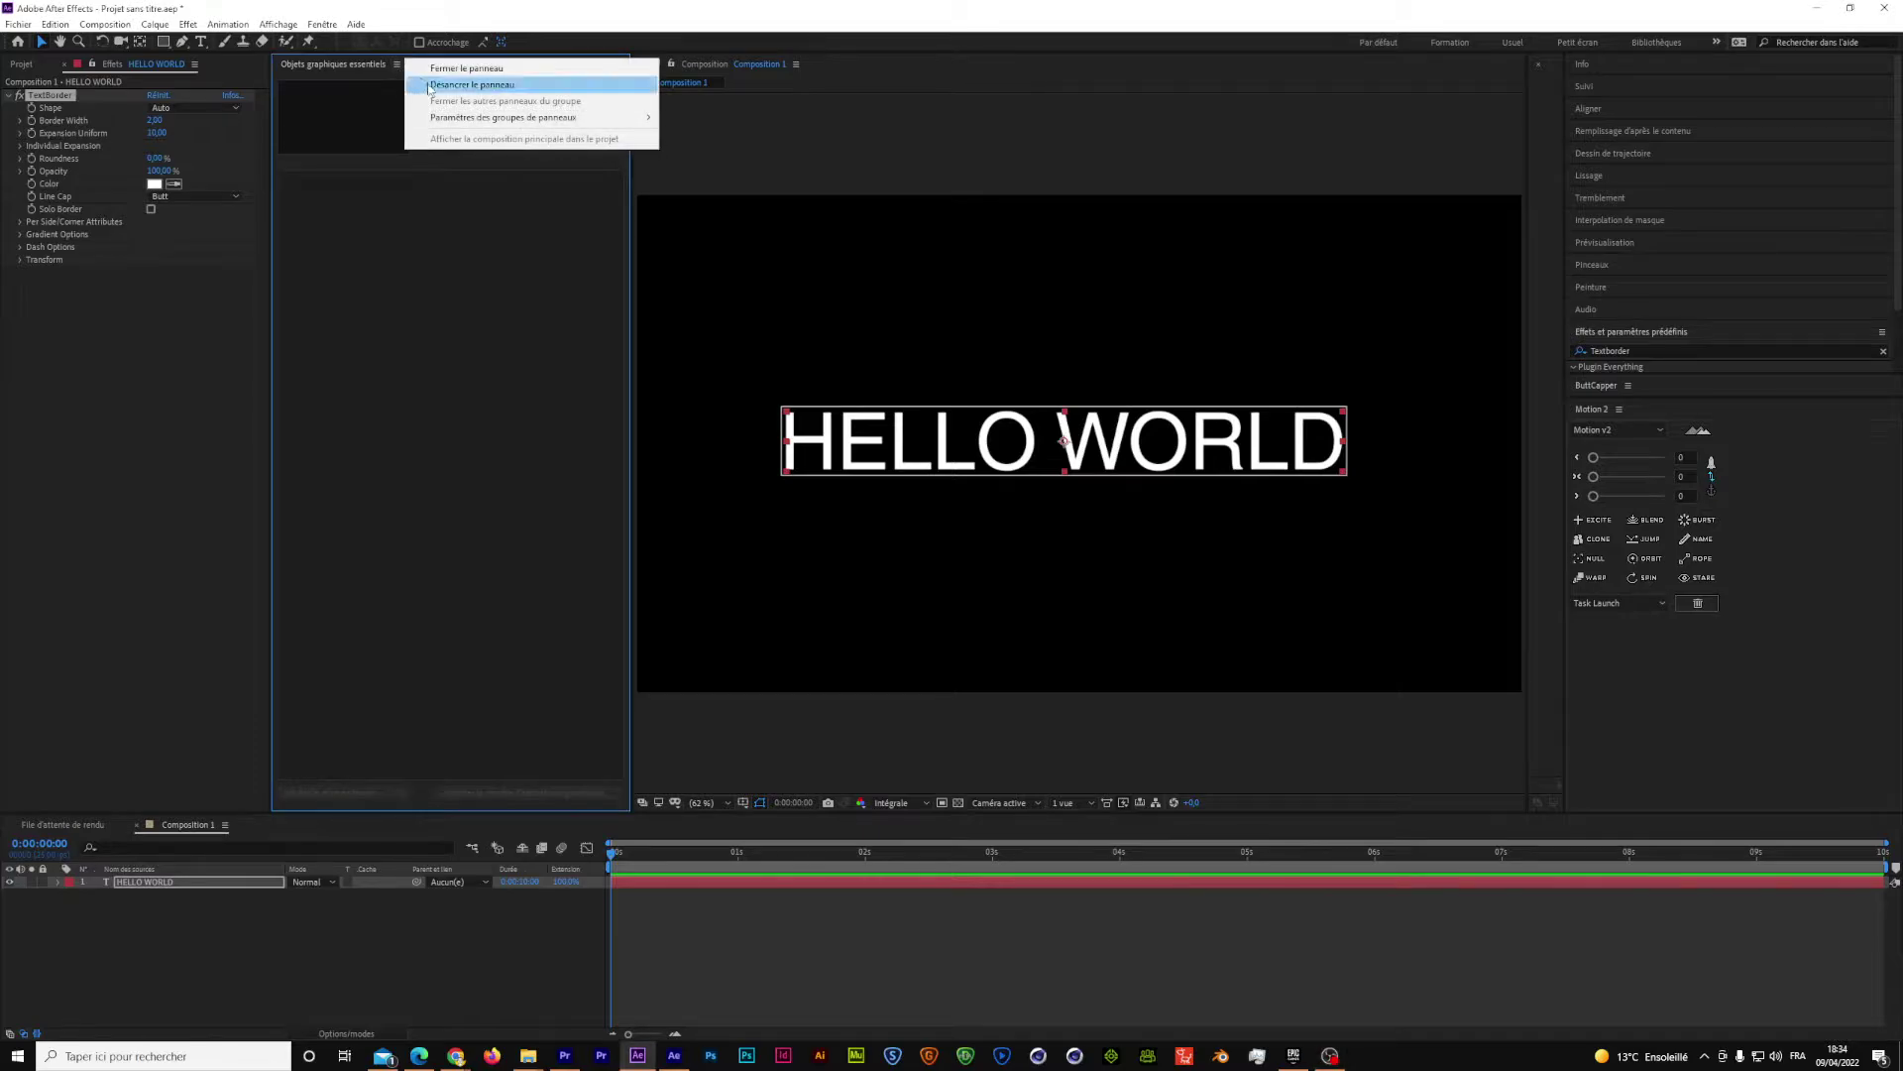
click(427, 87)
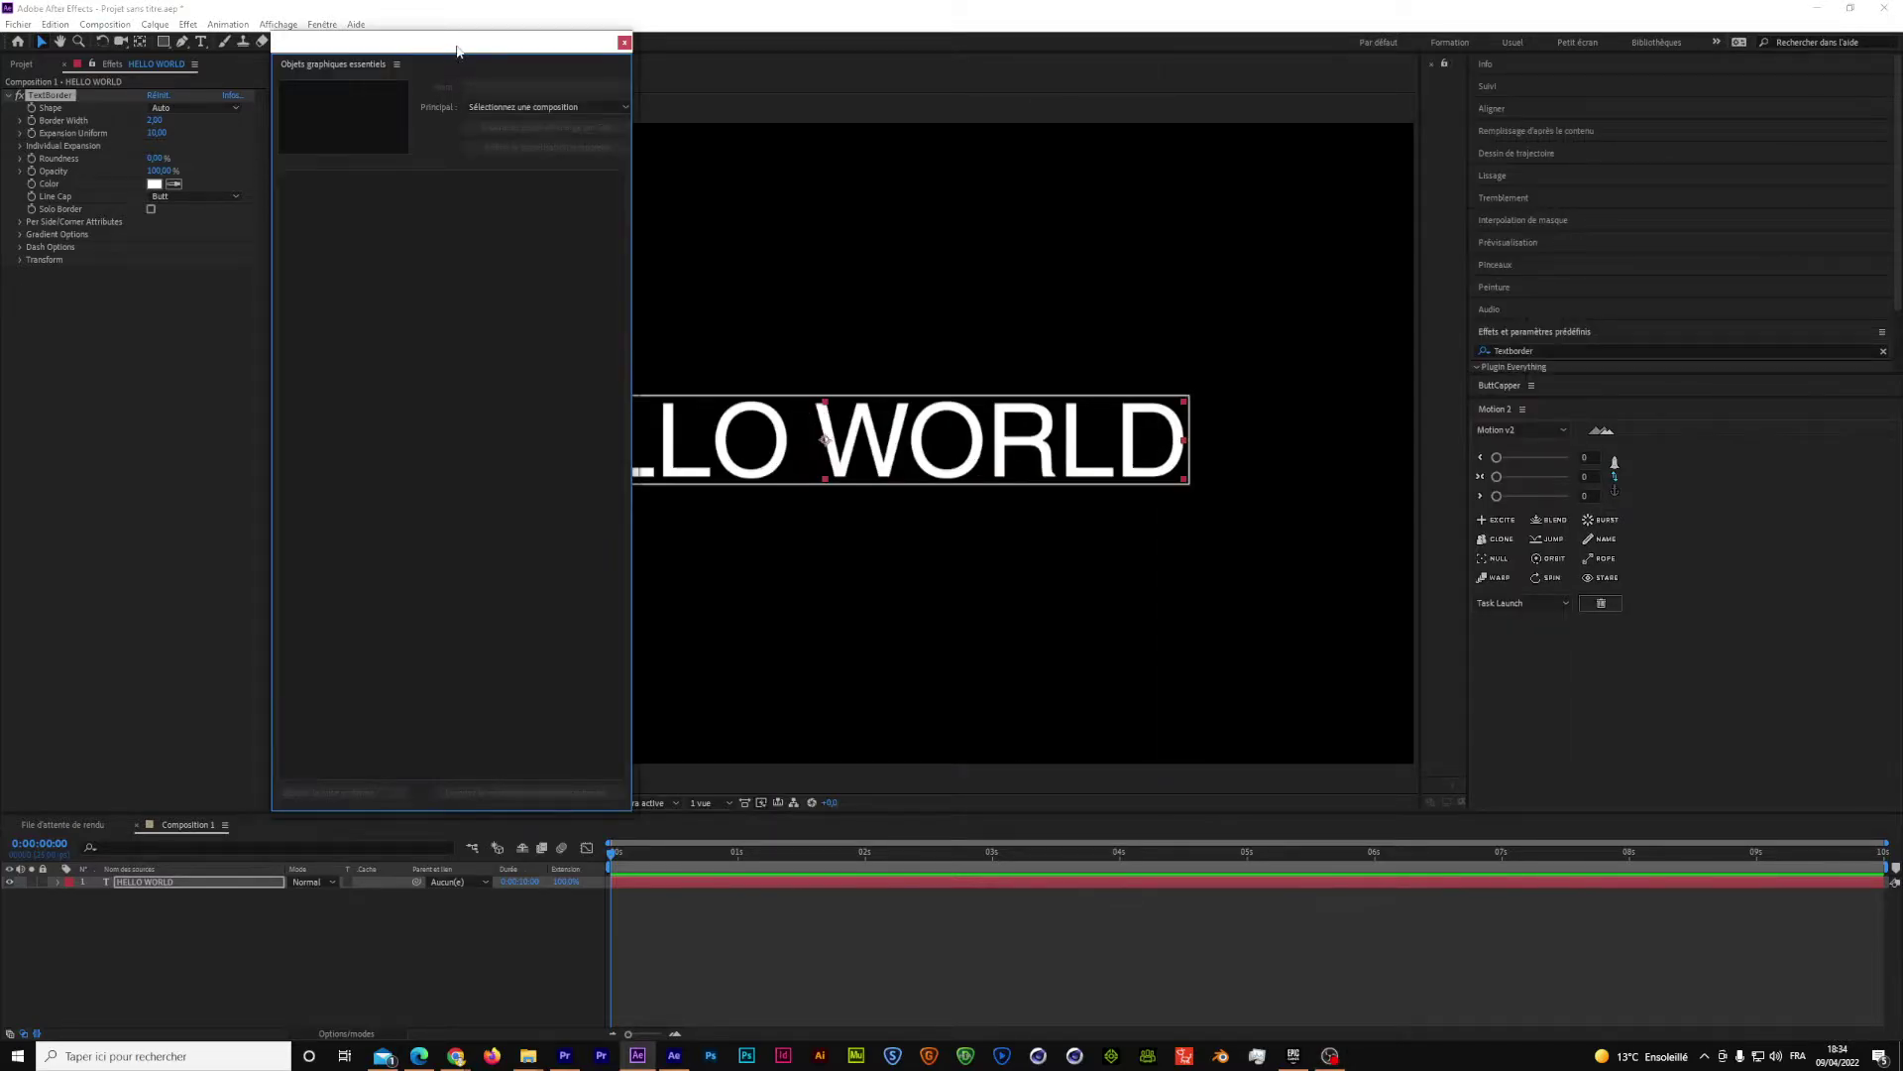
drag(458, 48, 278, 95)
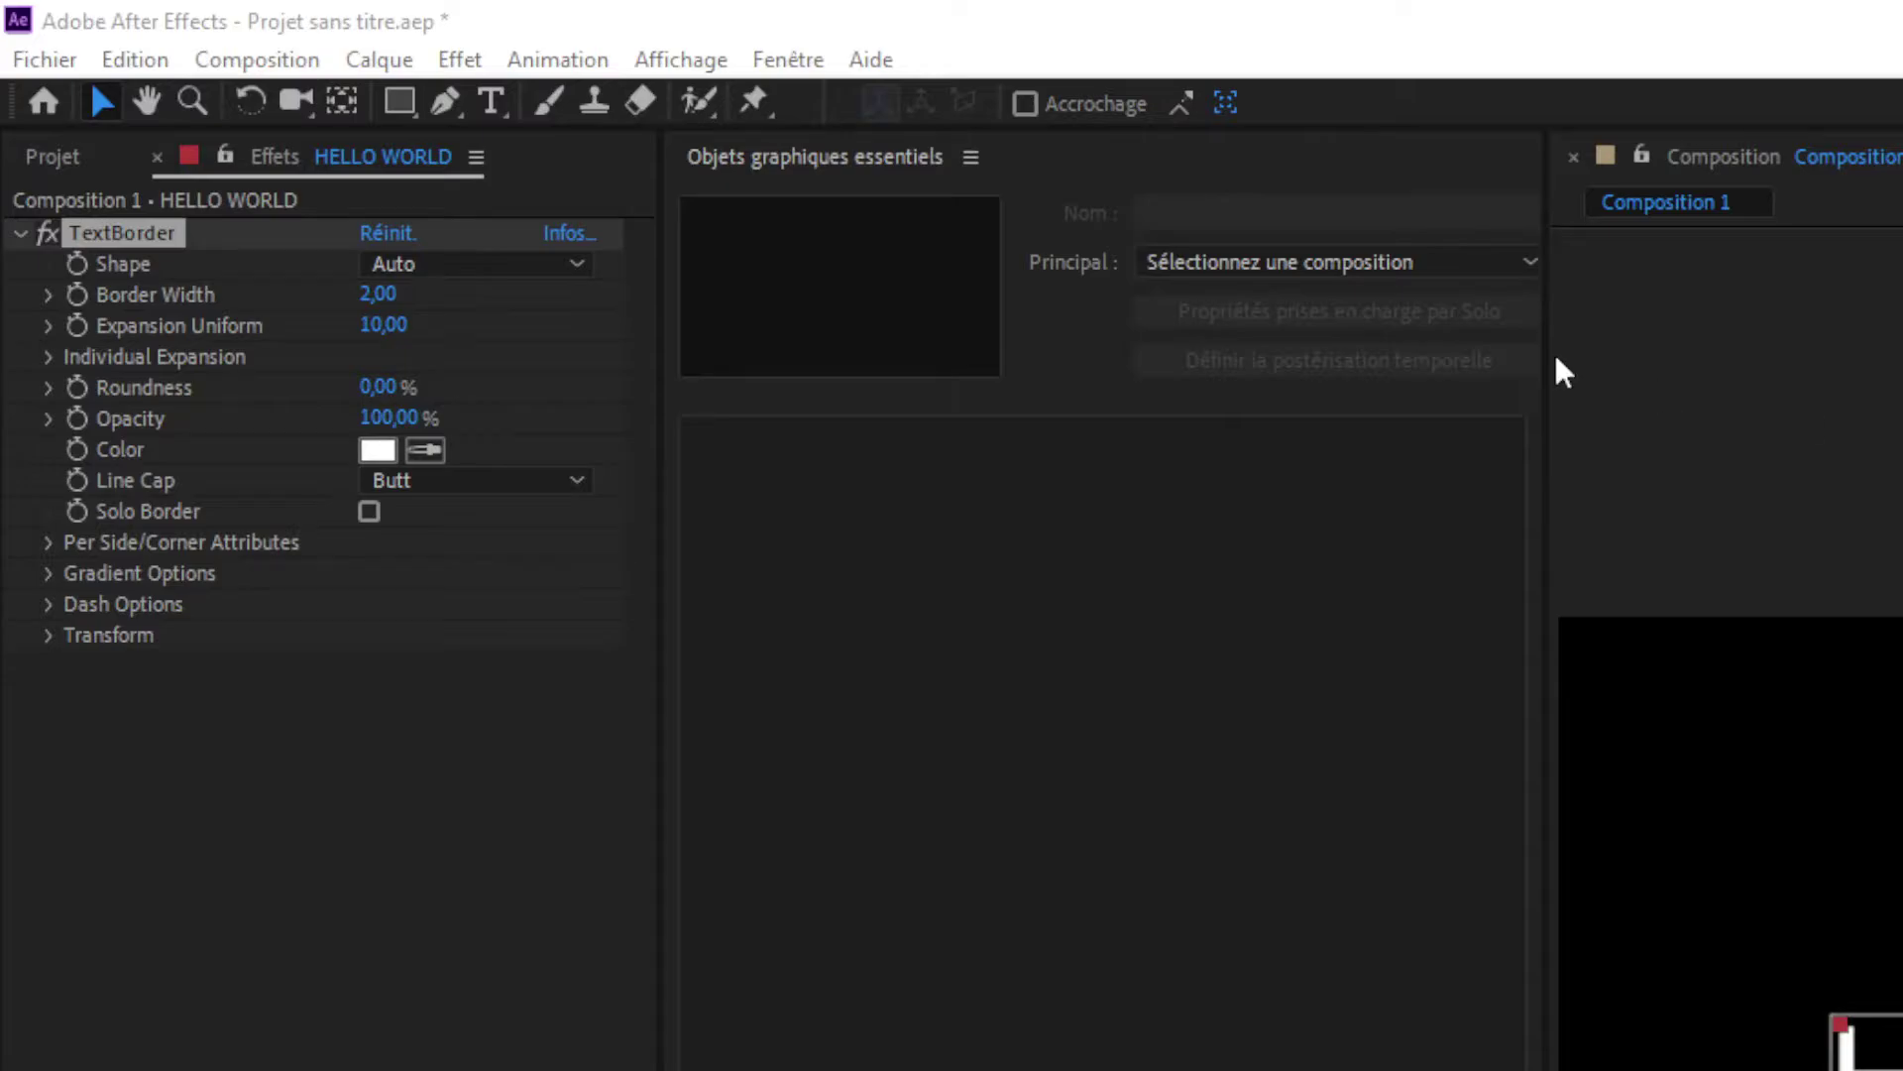
- Rename Composition 1 as Hello world and set it as the primary composition in Objets graphiques essentiels
click(1438, 270)
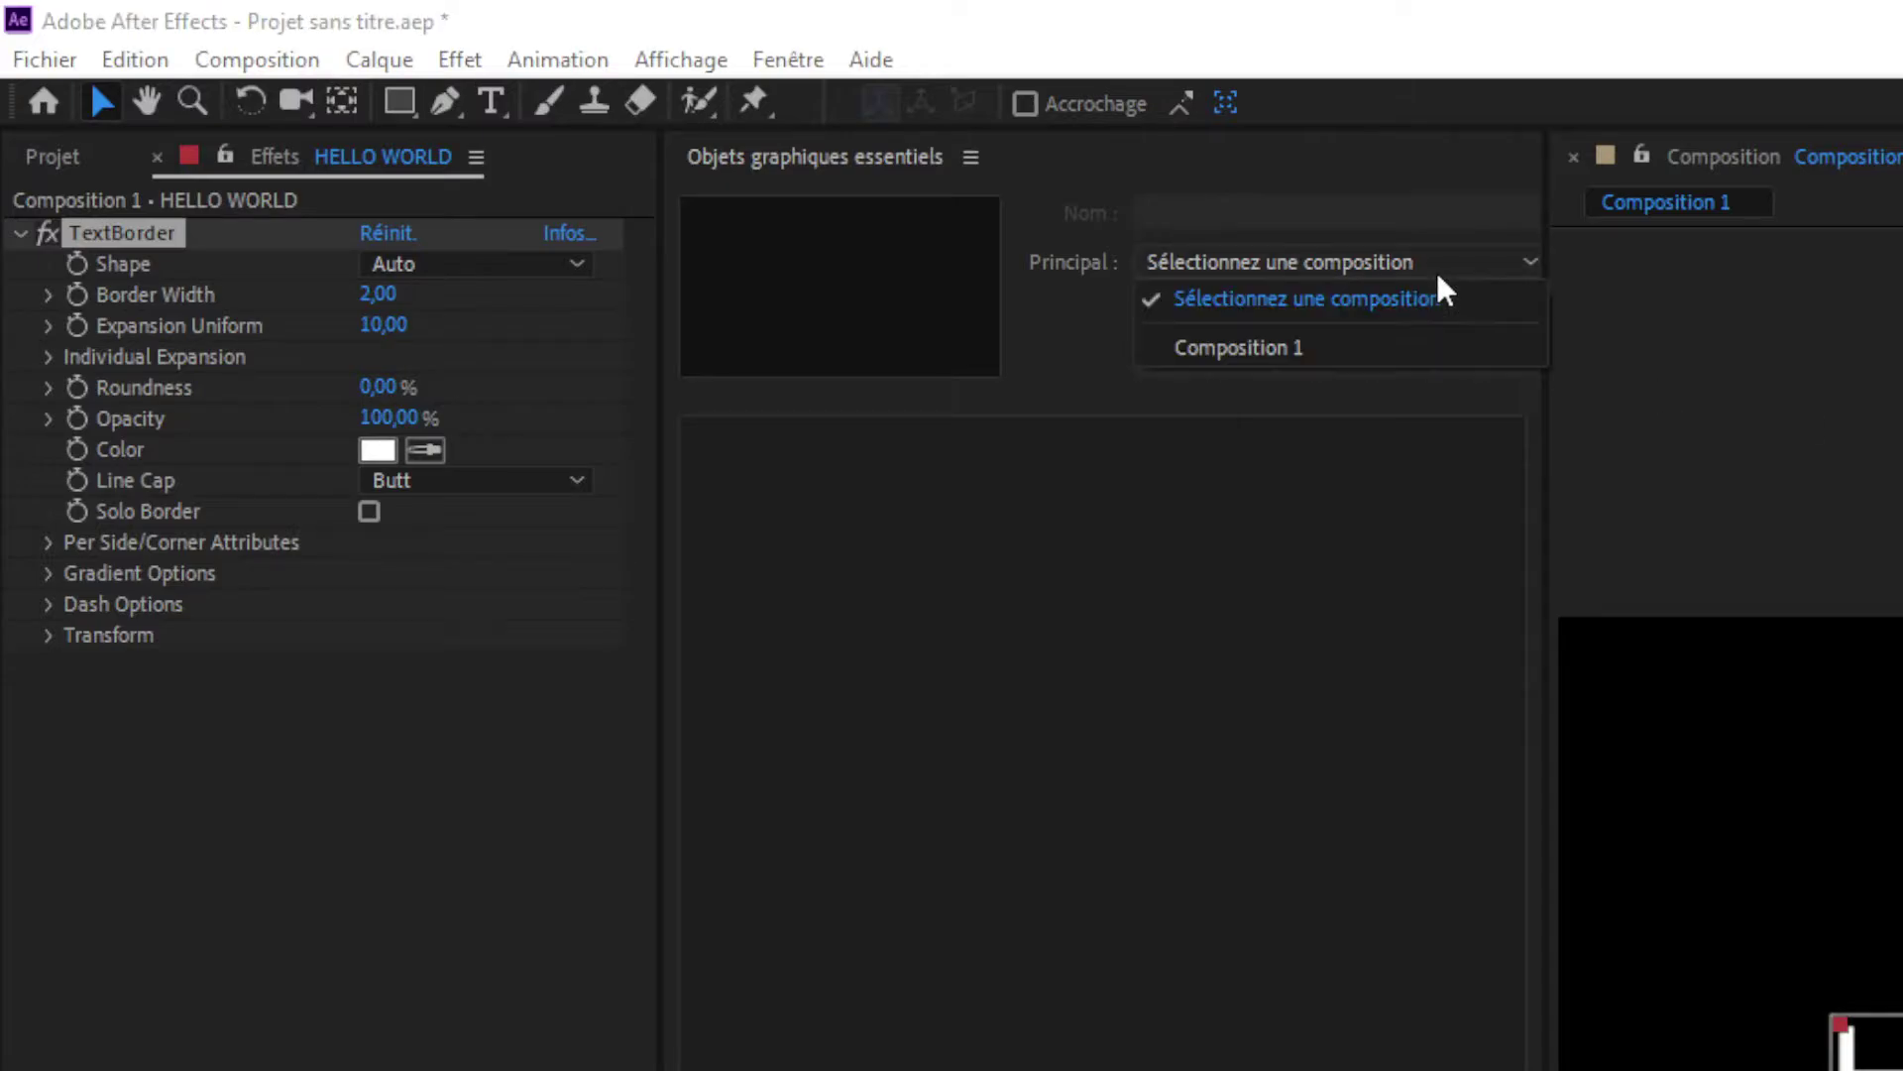
click(65, 157)
right_click(152, 486)
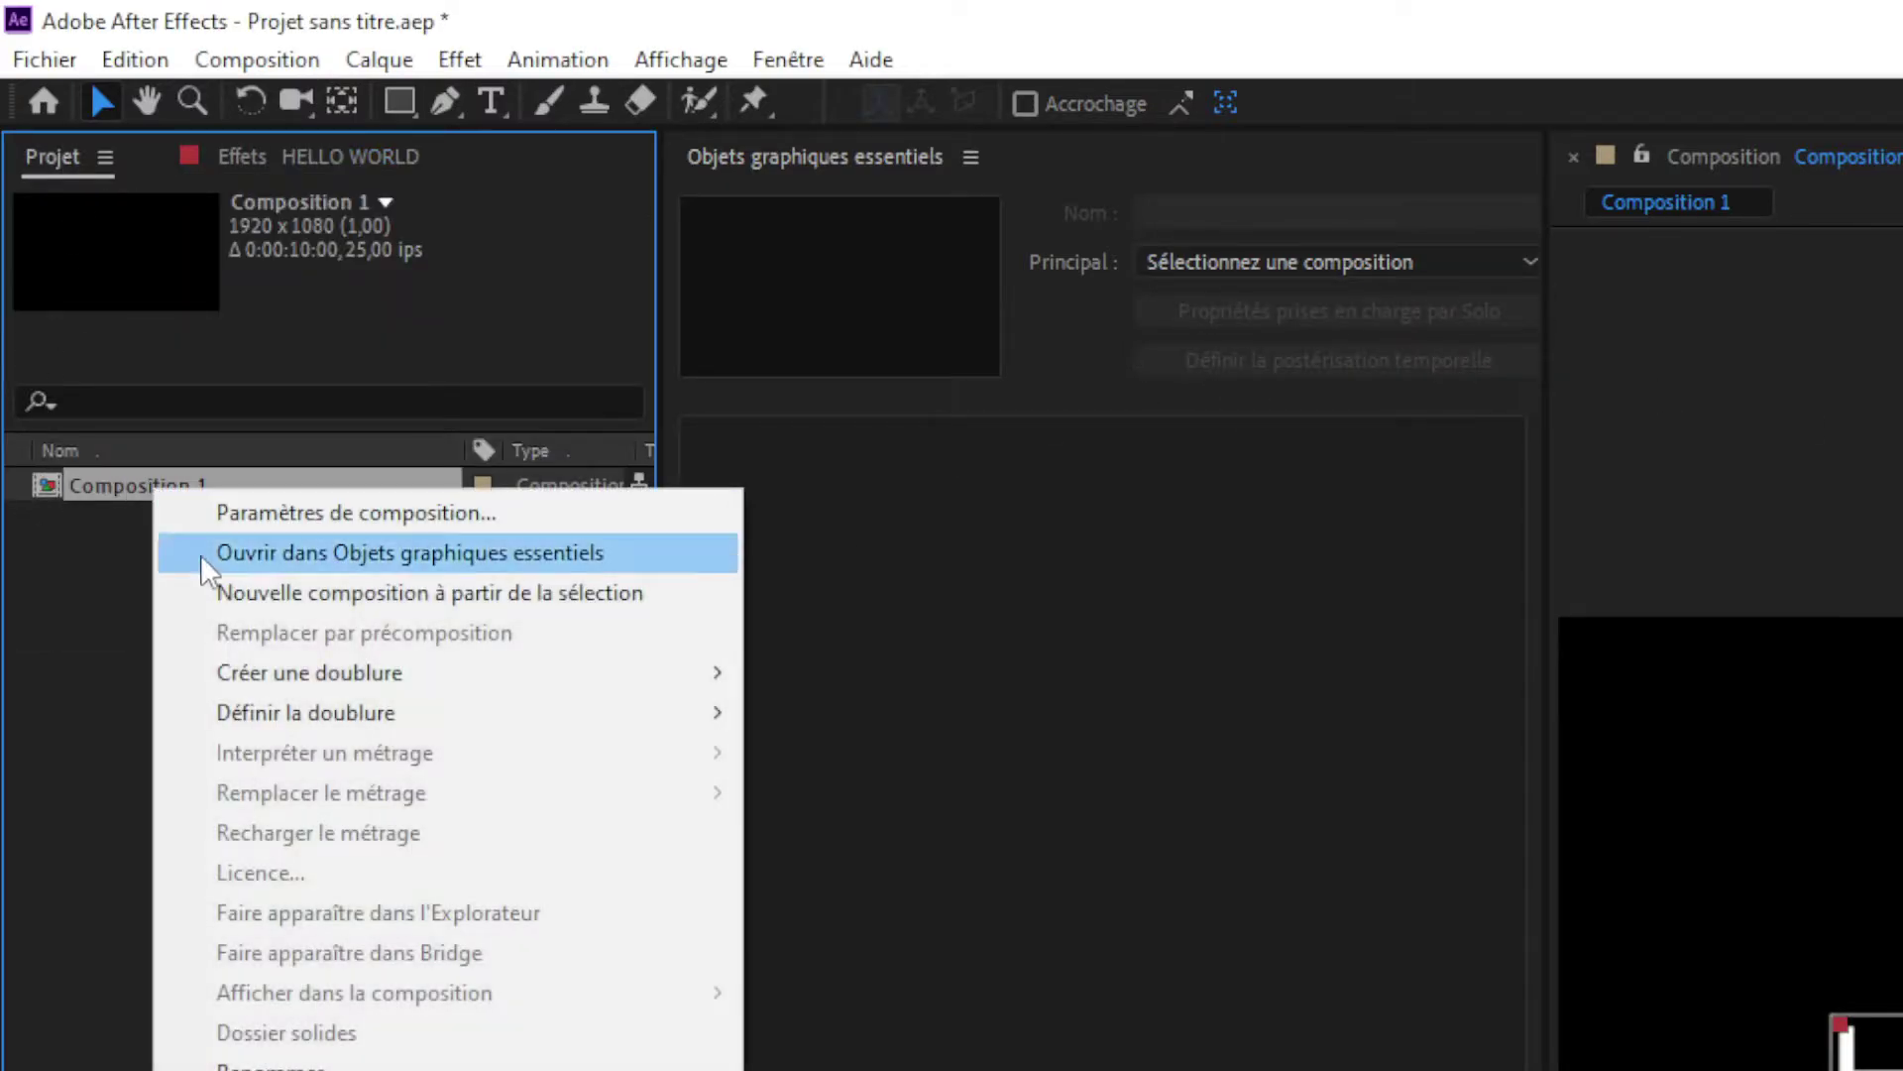
click(446, 1062)
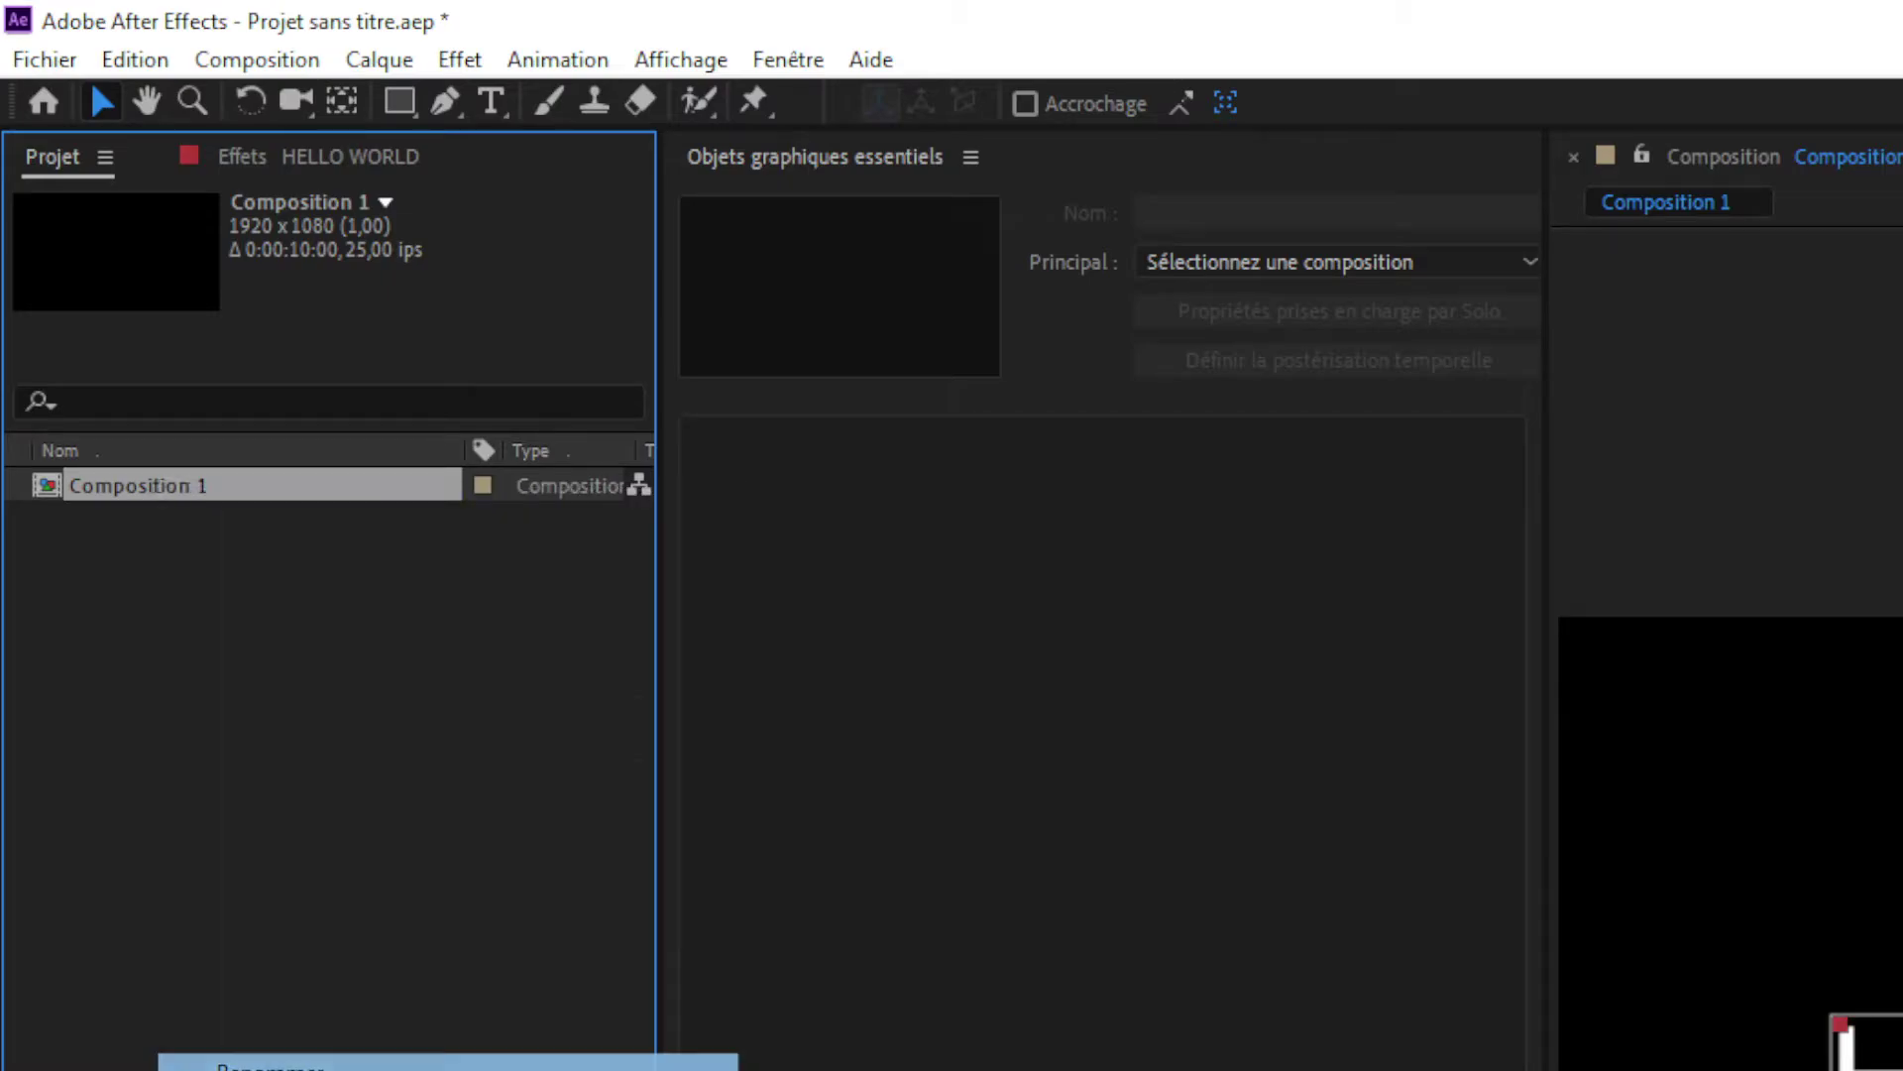
text(He)
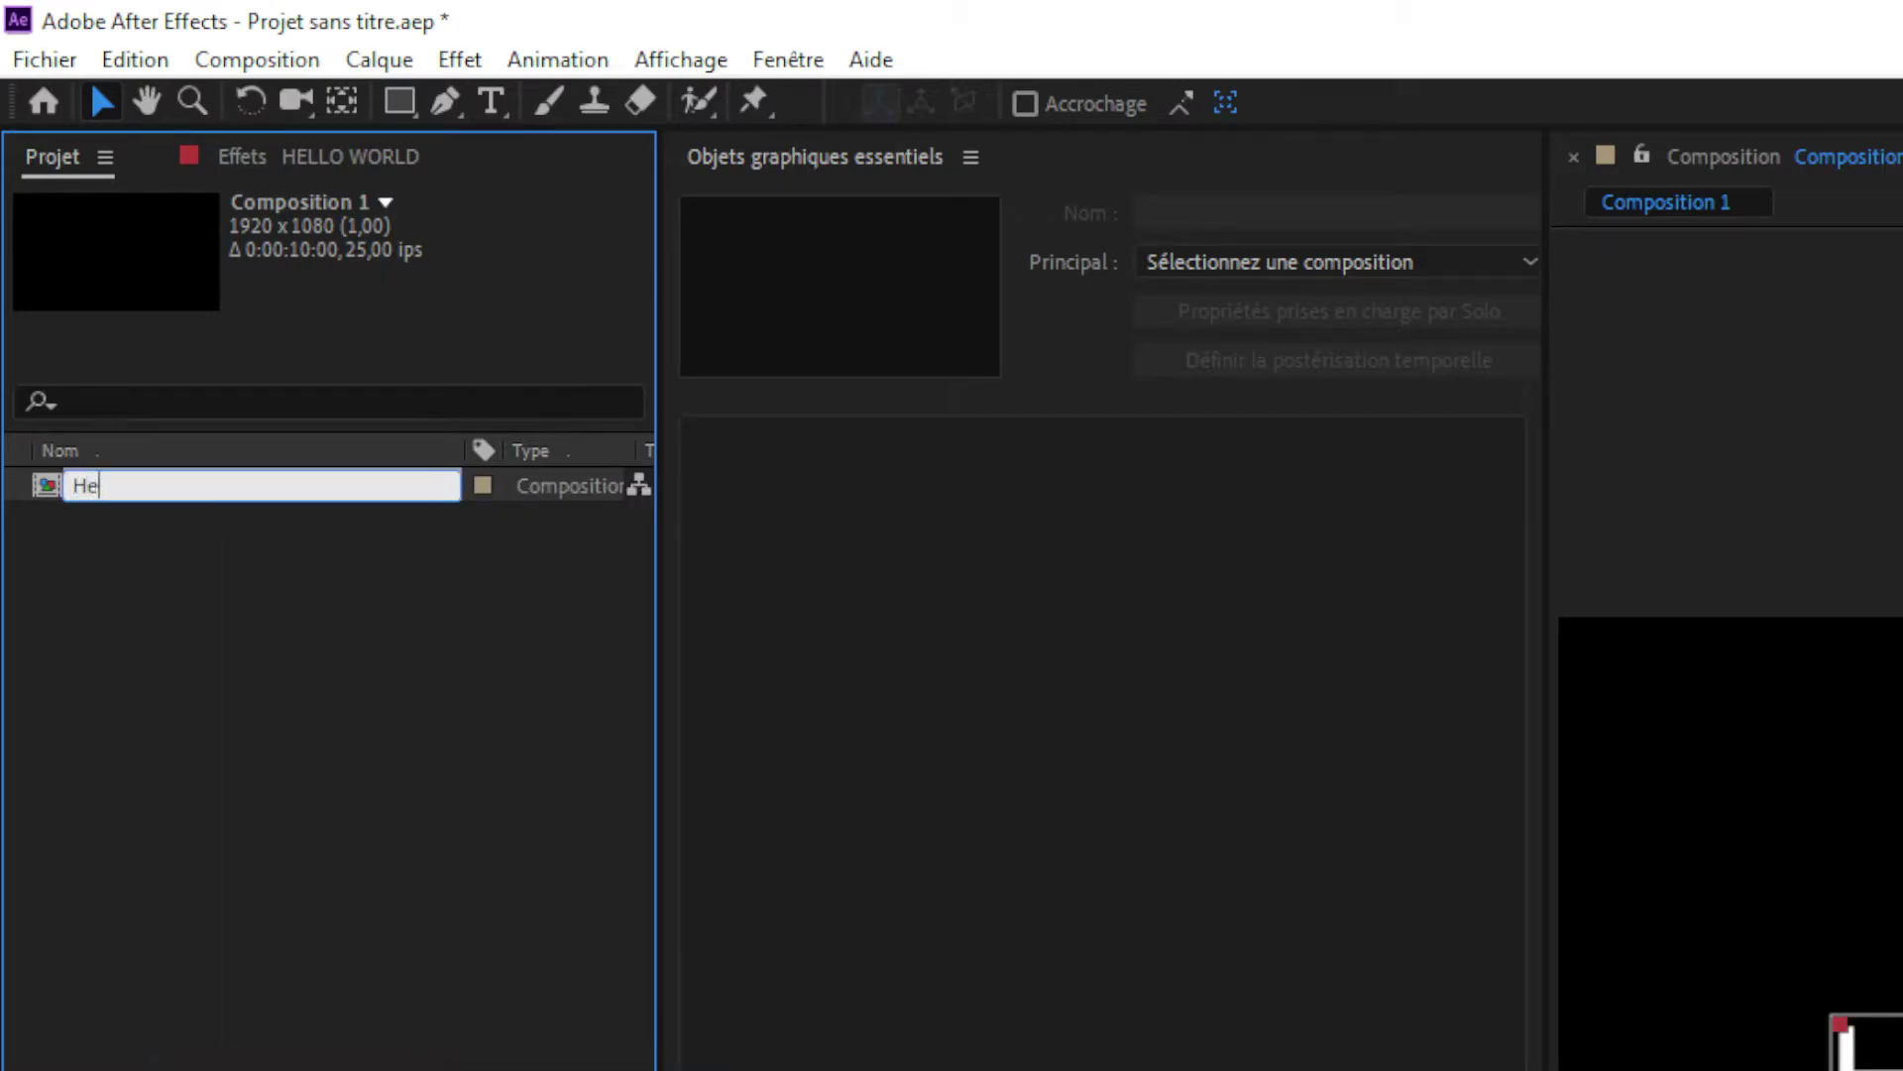
text(llo world)
key(Return)
click(1185, 262)
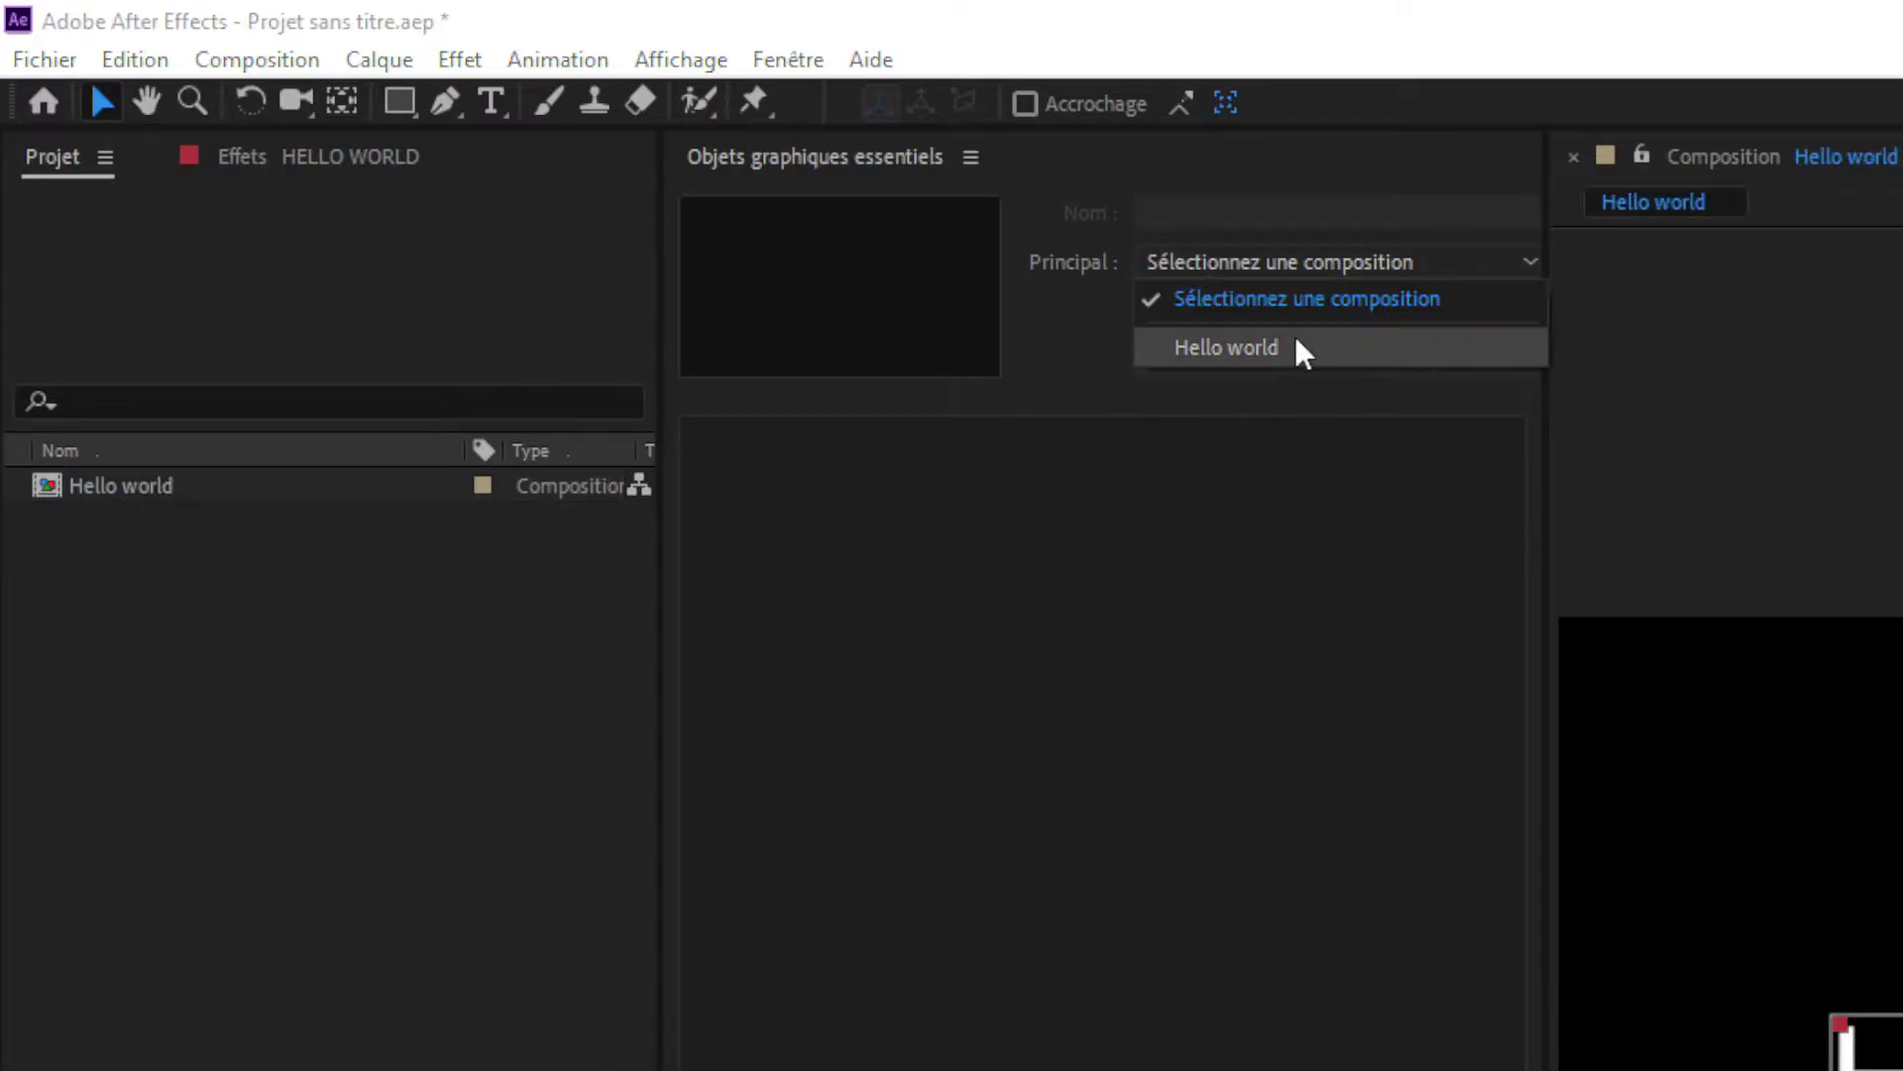
click(1295, 342)
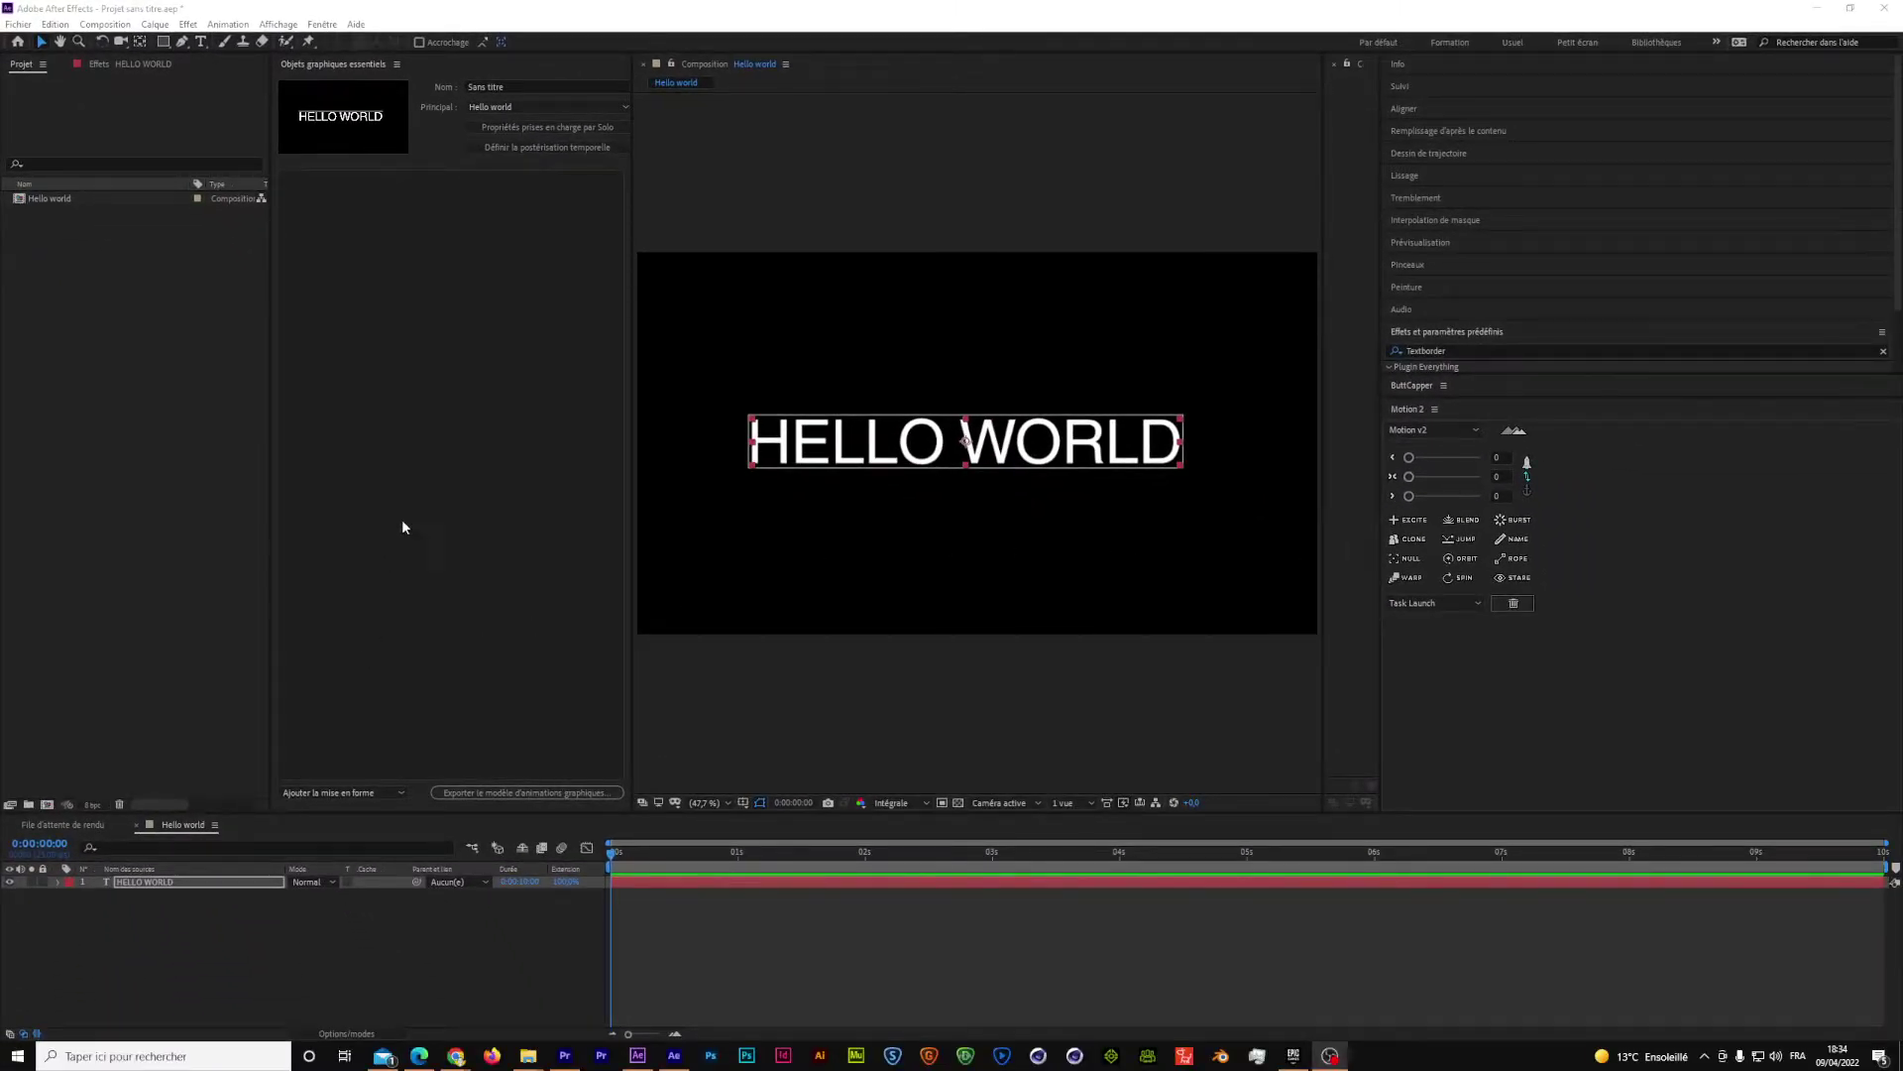
- Name the motion graphics template Hello world
click(517, 89)
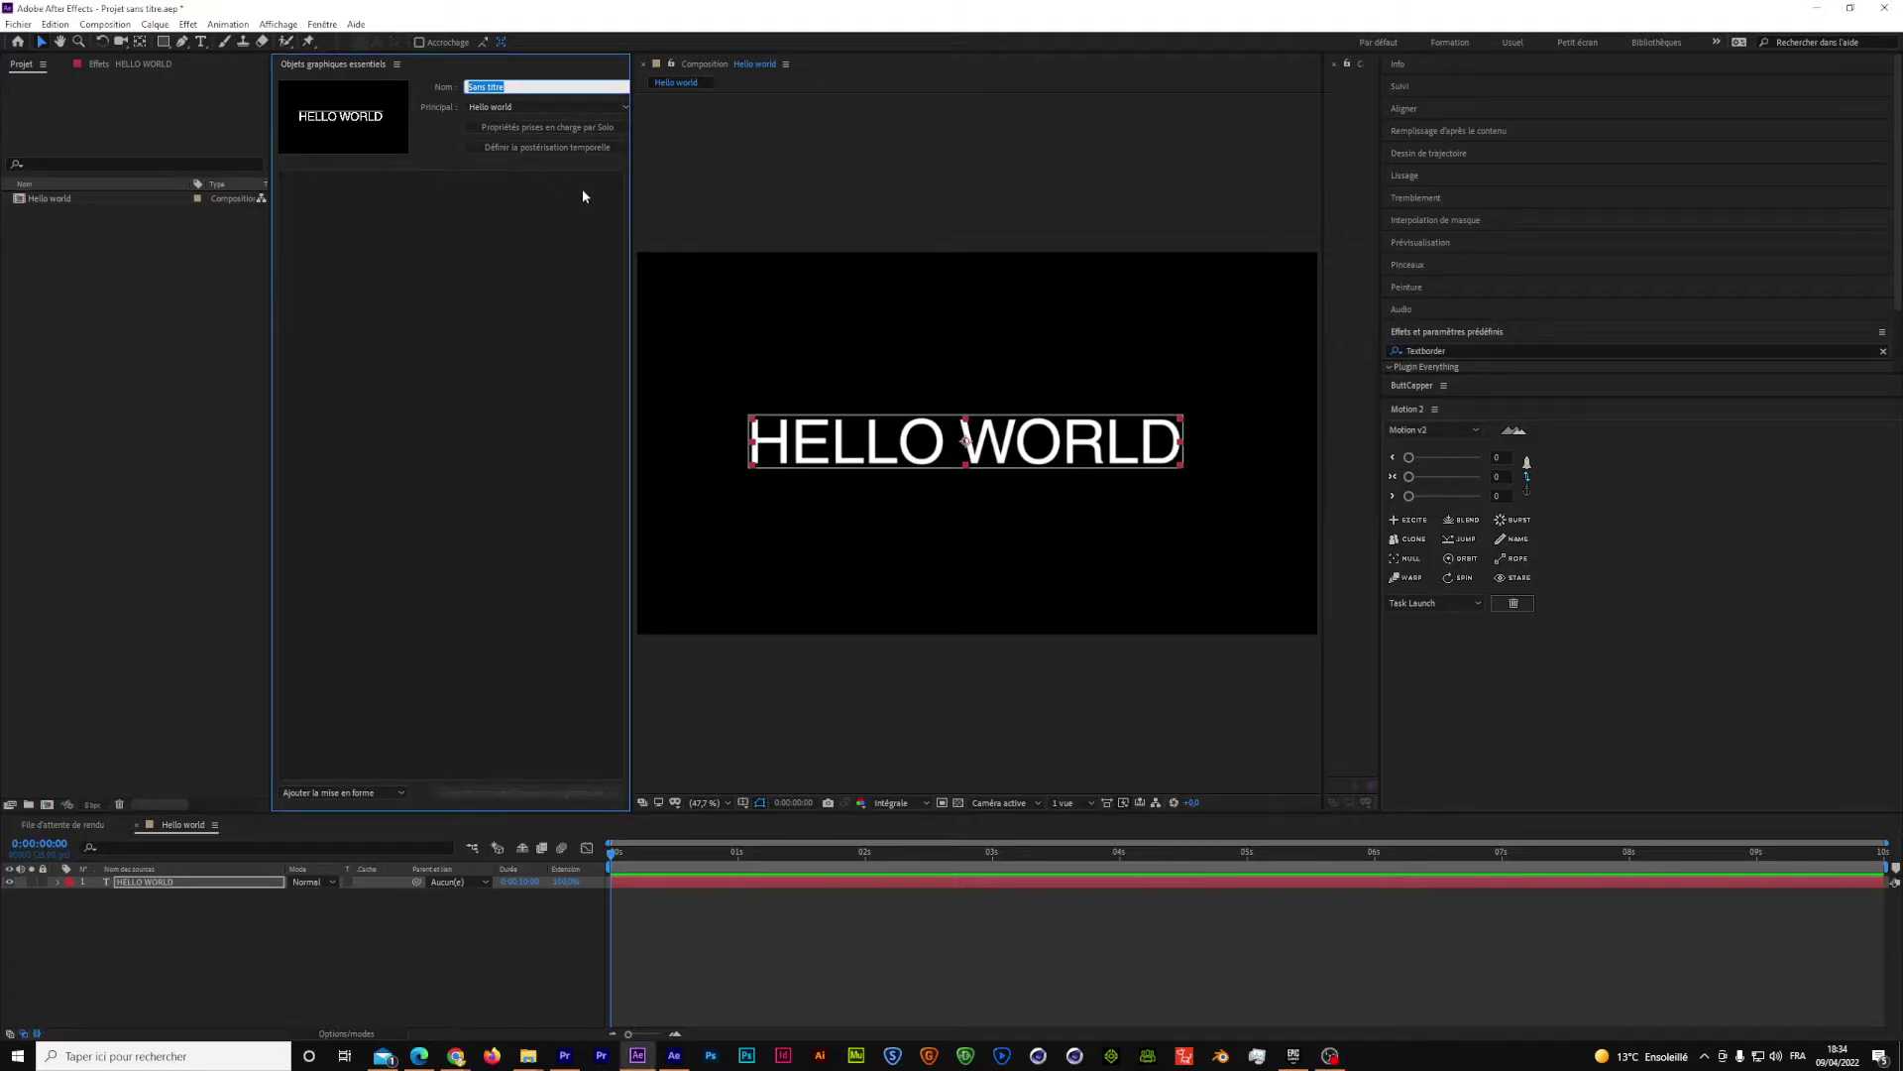
text(Hello world)
key(Return)
- Solo the supported properties of the HELLO WORLD layer and look through its text and TextBorder properties
click(138, 884)
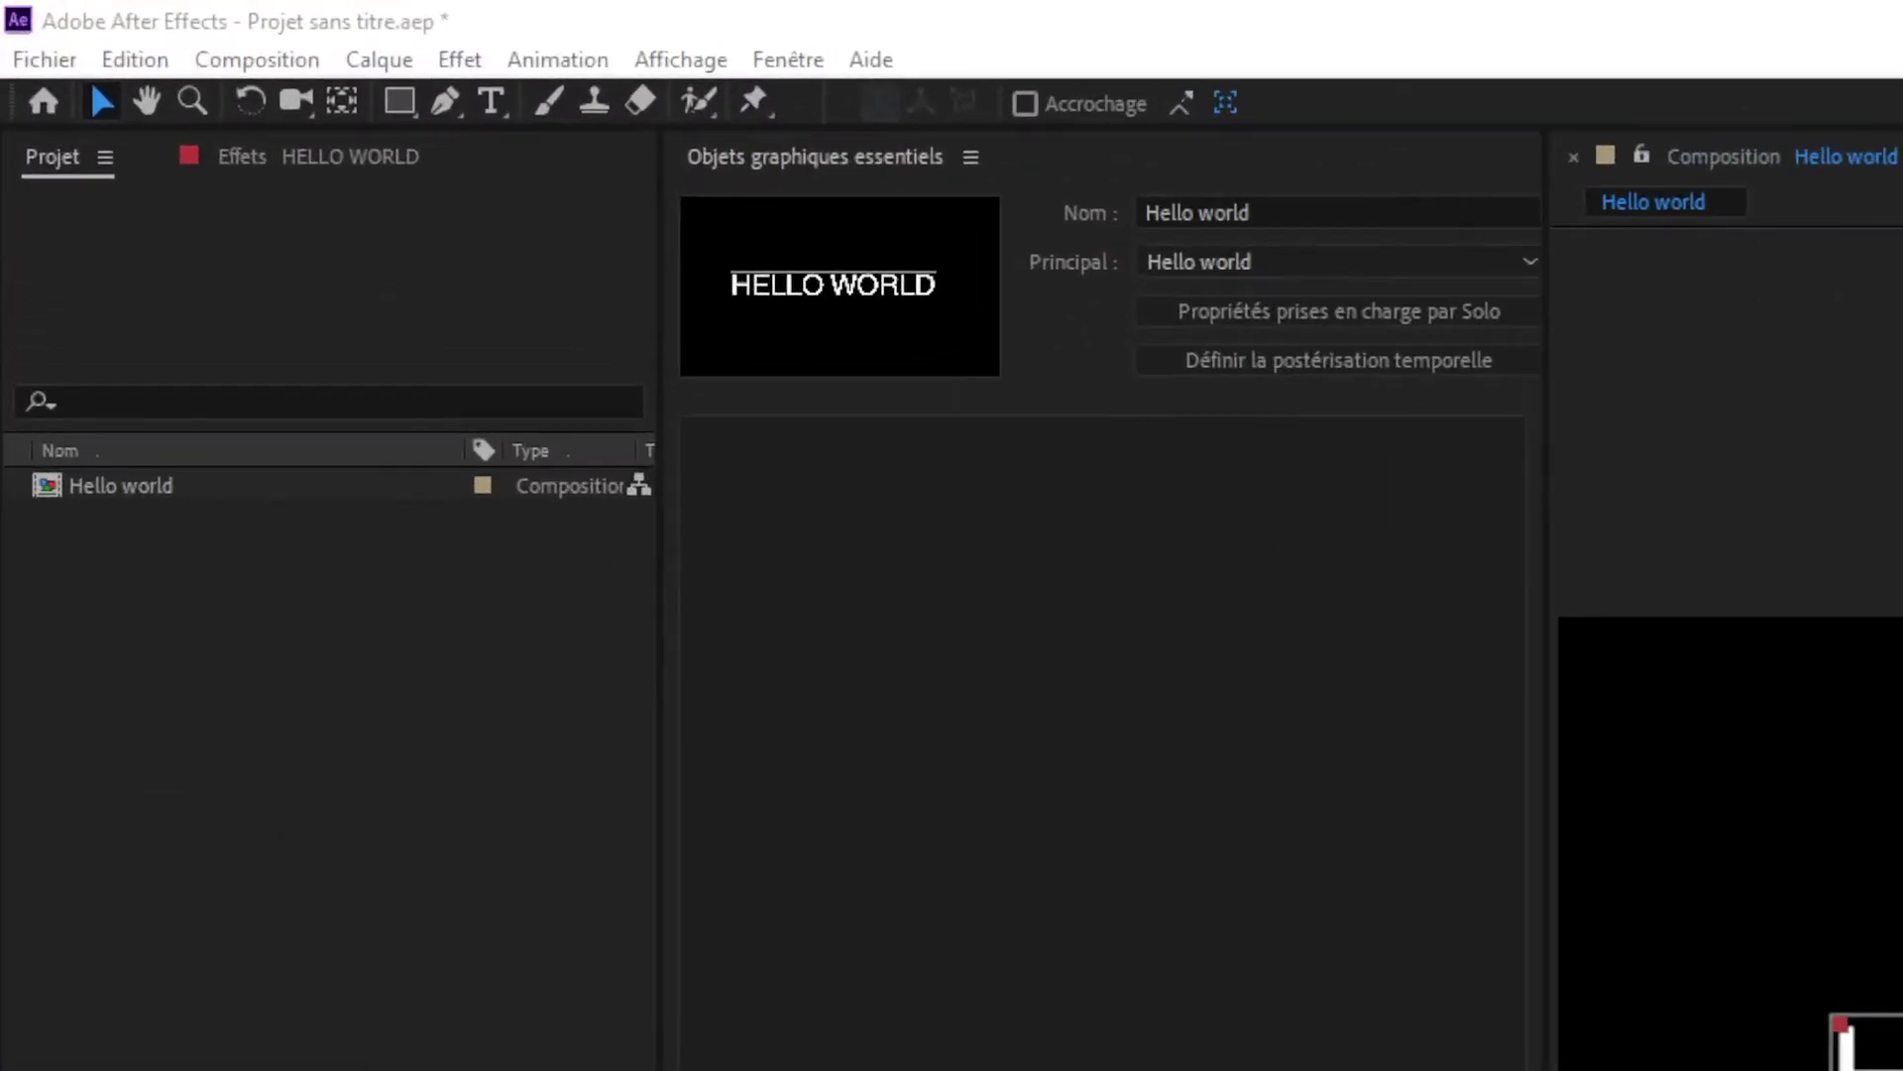
click(1311, 317)
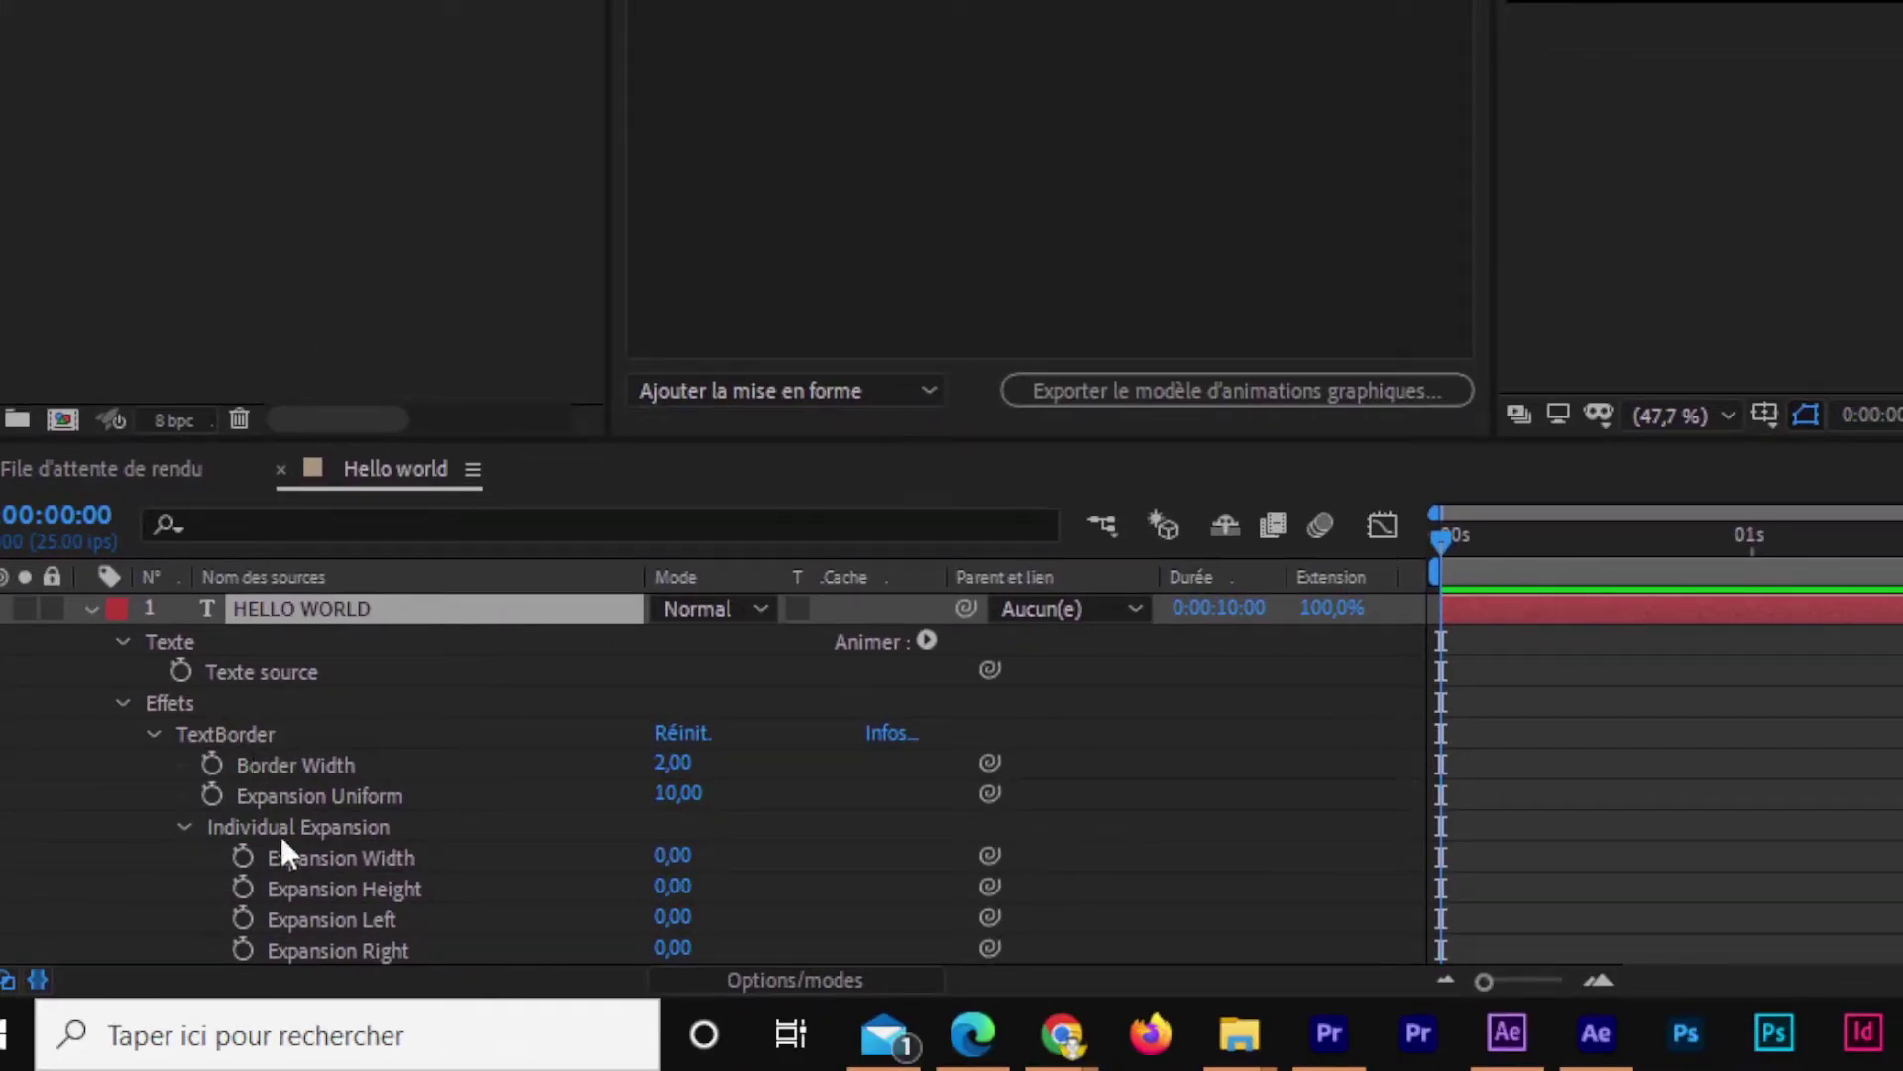
scroll(318, 793, down, 1)
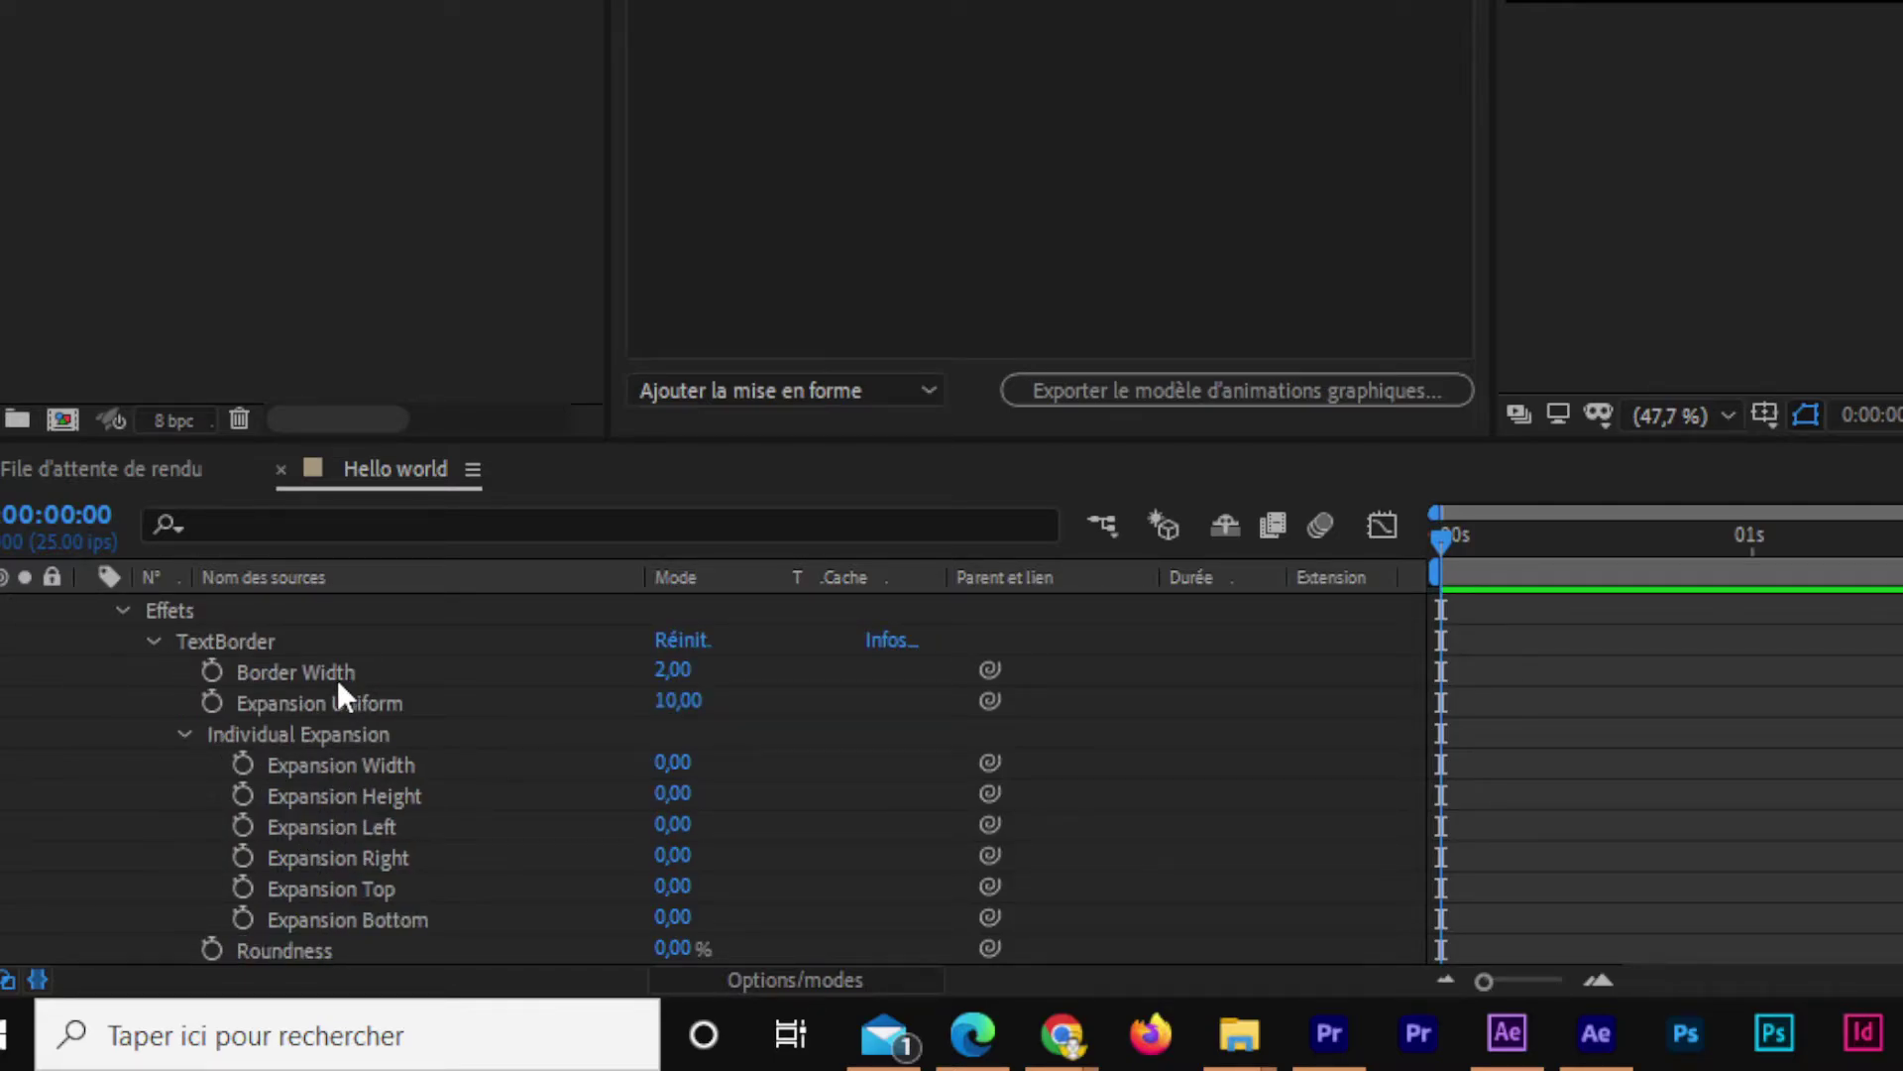
scroll(337, 680, up, 2)
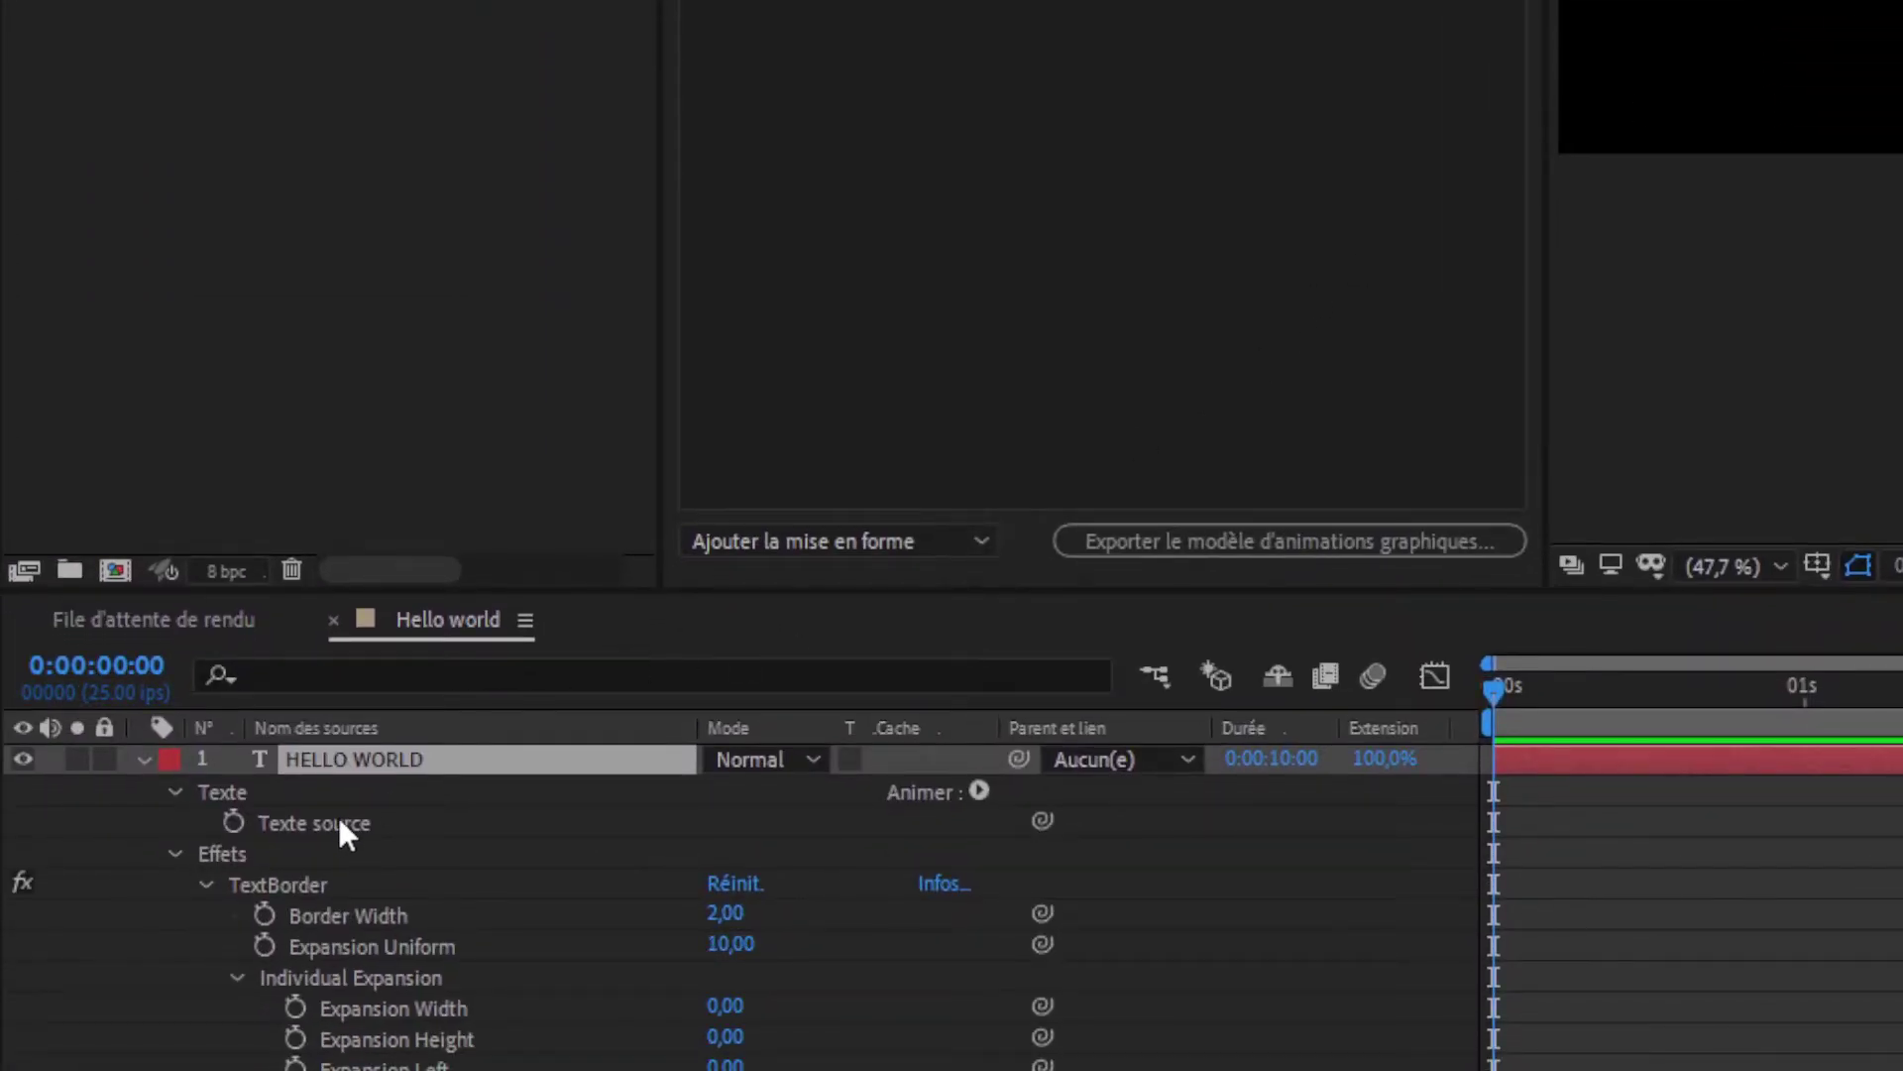
- Add the layer's Texte source property to the template and change its text to HELLO WORD
drag(337, 823, 1197, 144)
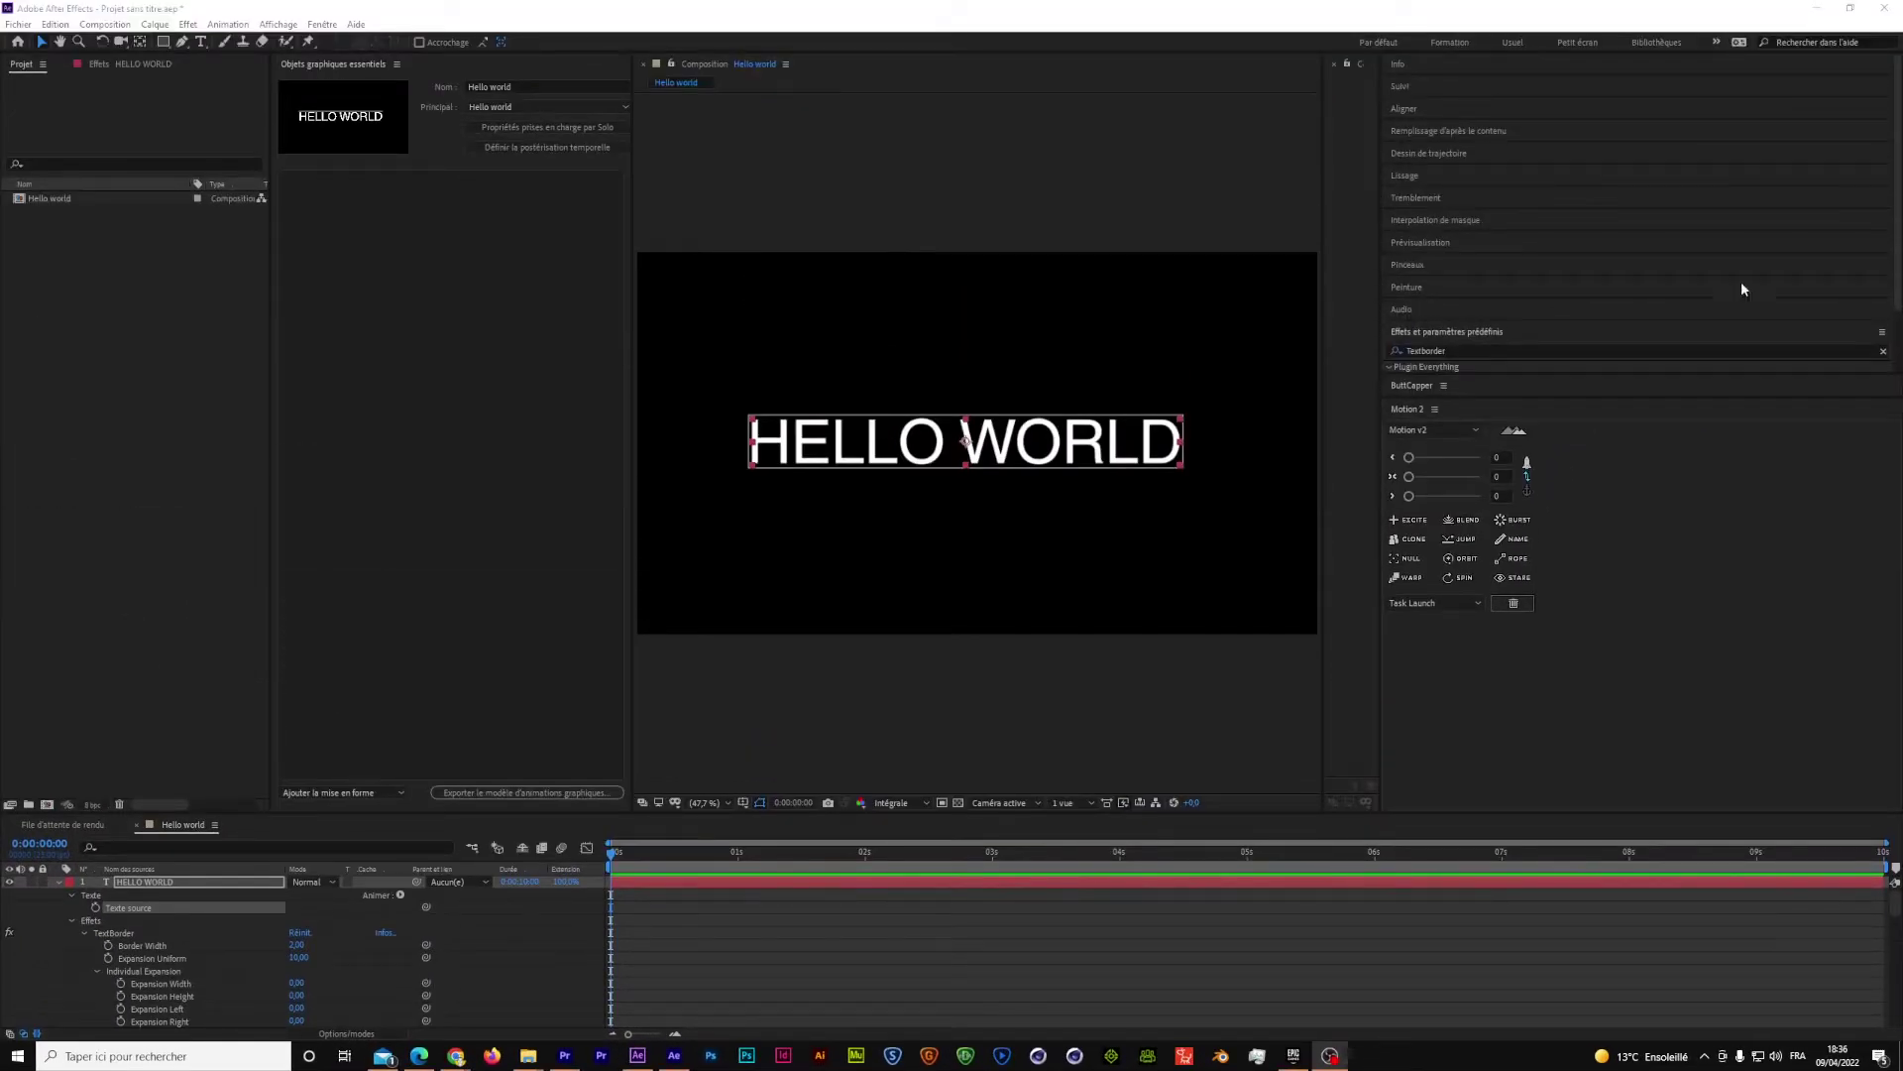
drag(126, 919, 378, 297)
click(472, 179)
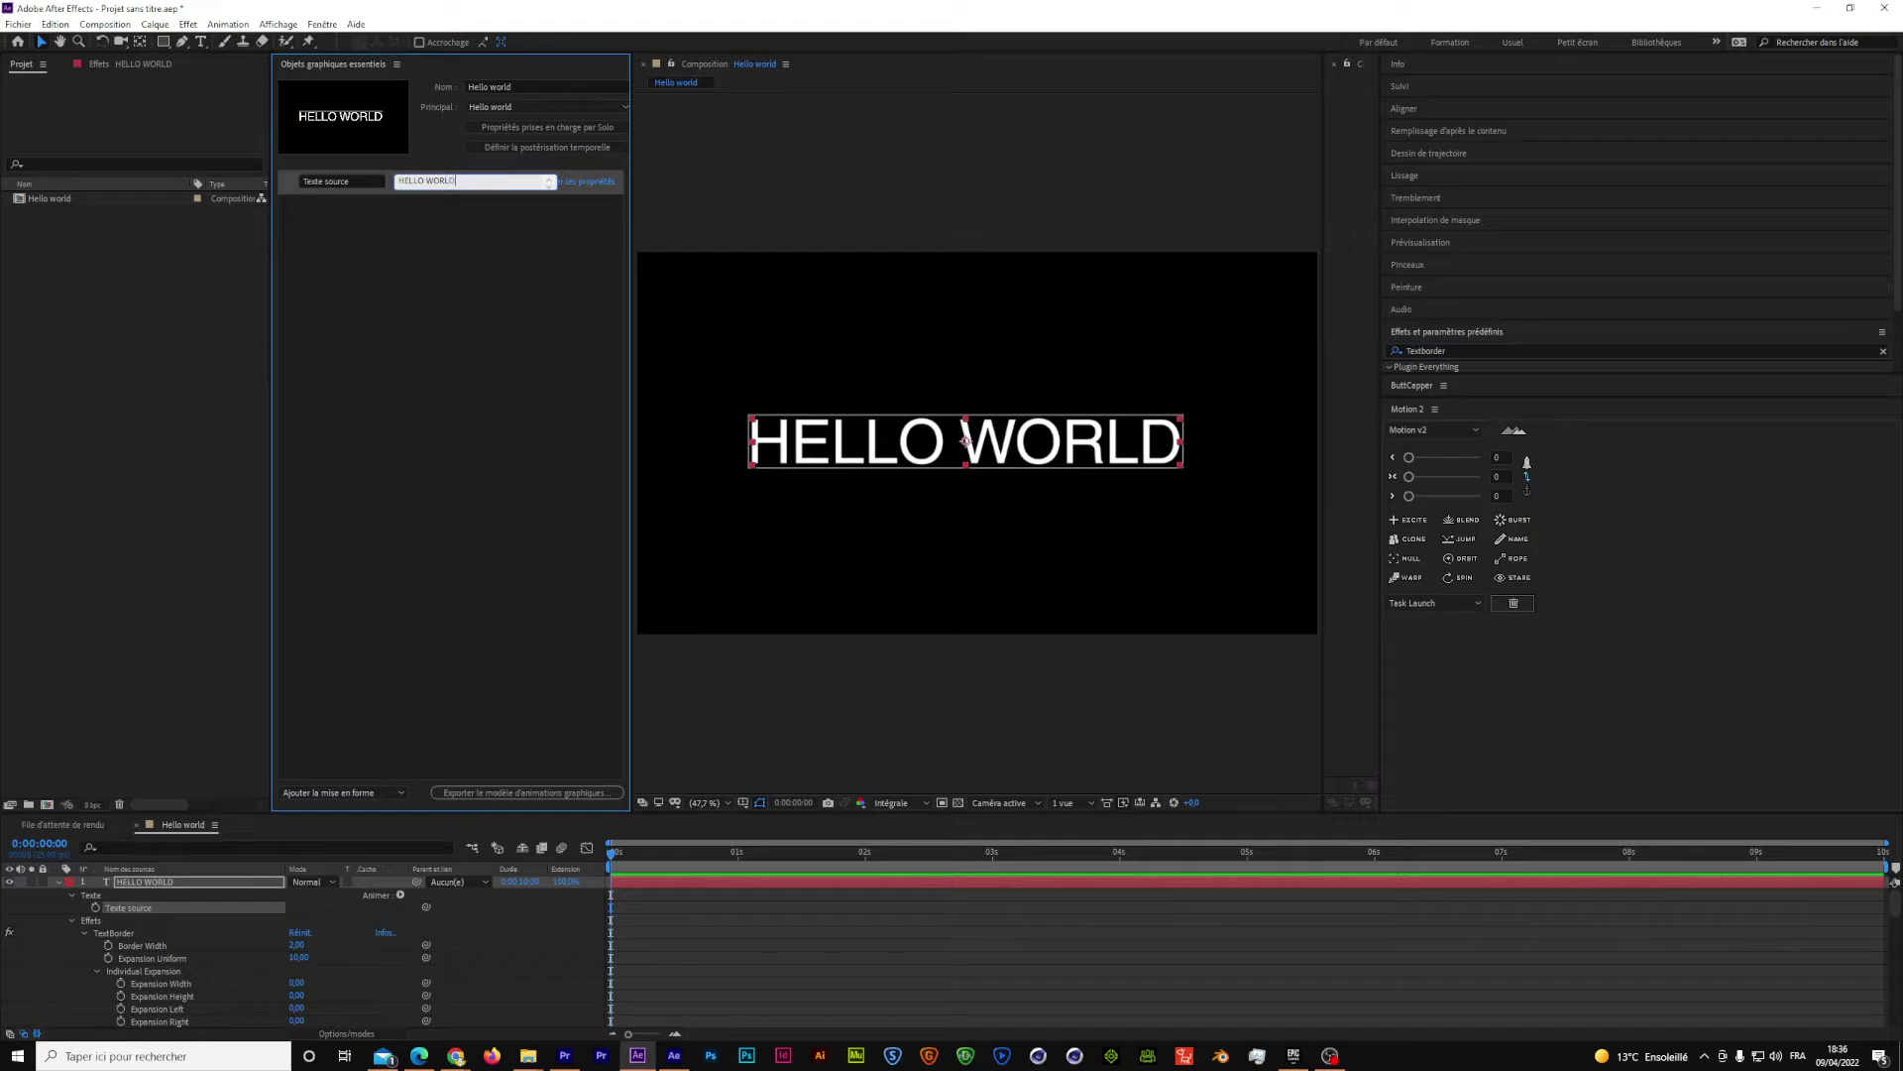
click(427, 252)
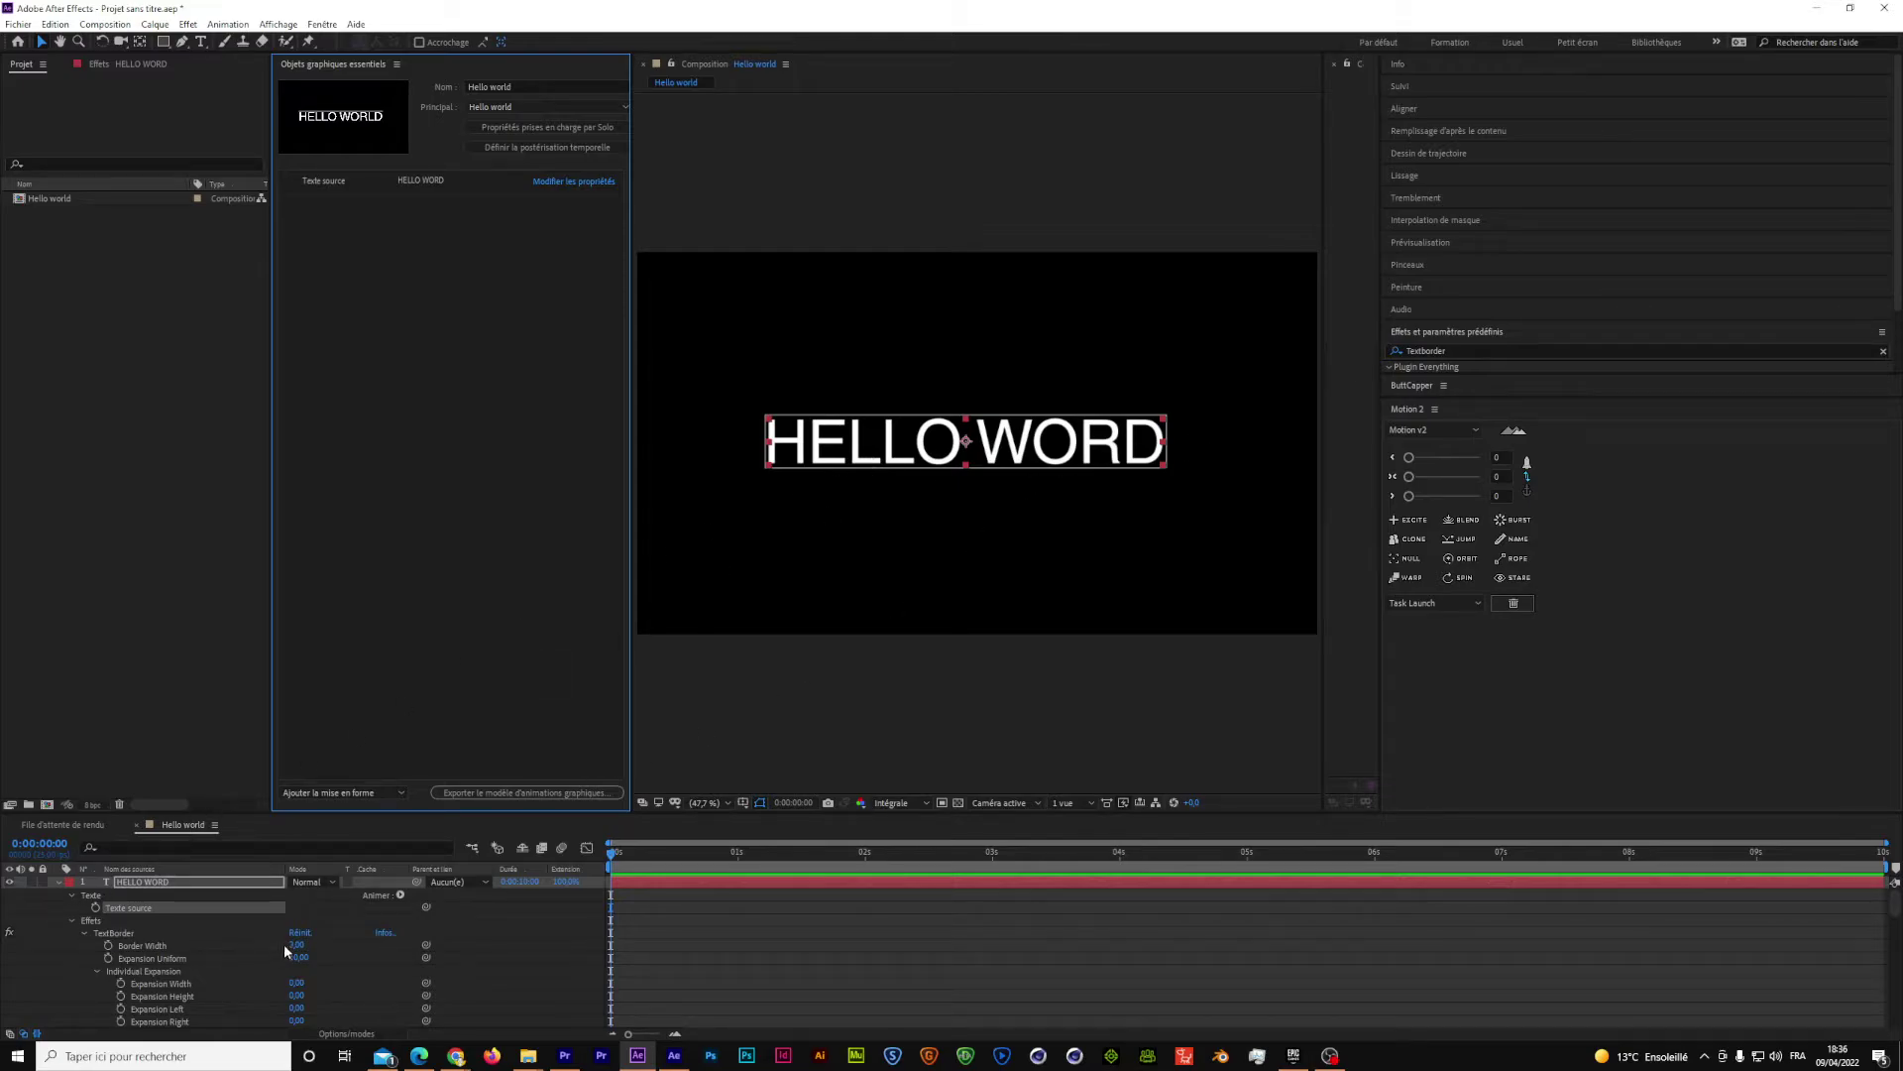
- Add the TextBorder Border Width property to the template and reduce it to 0
click(198, 952)
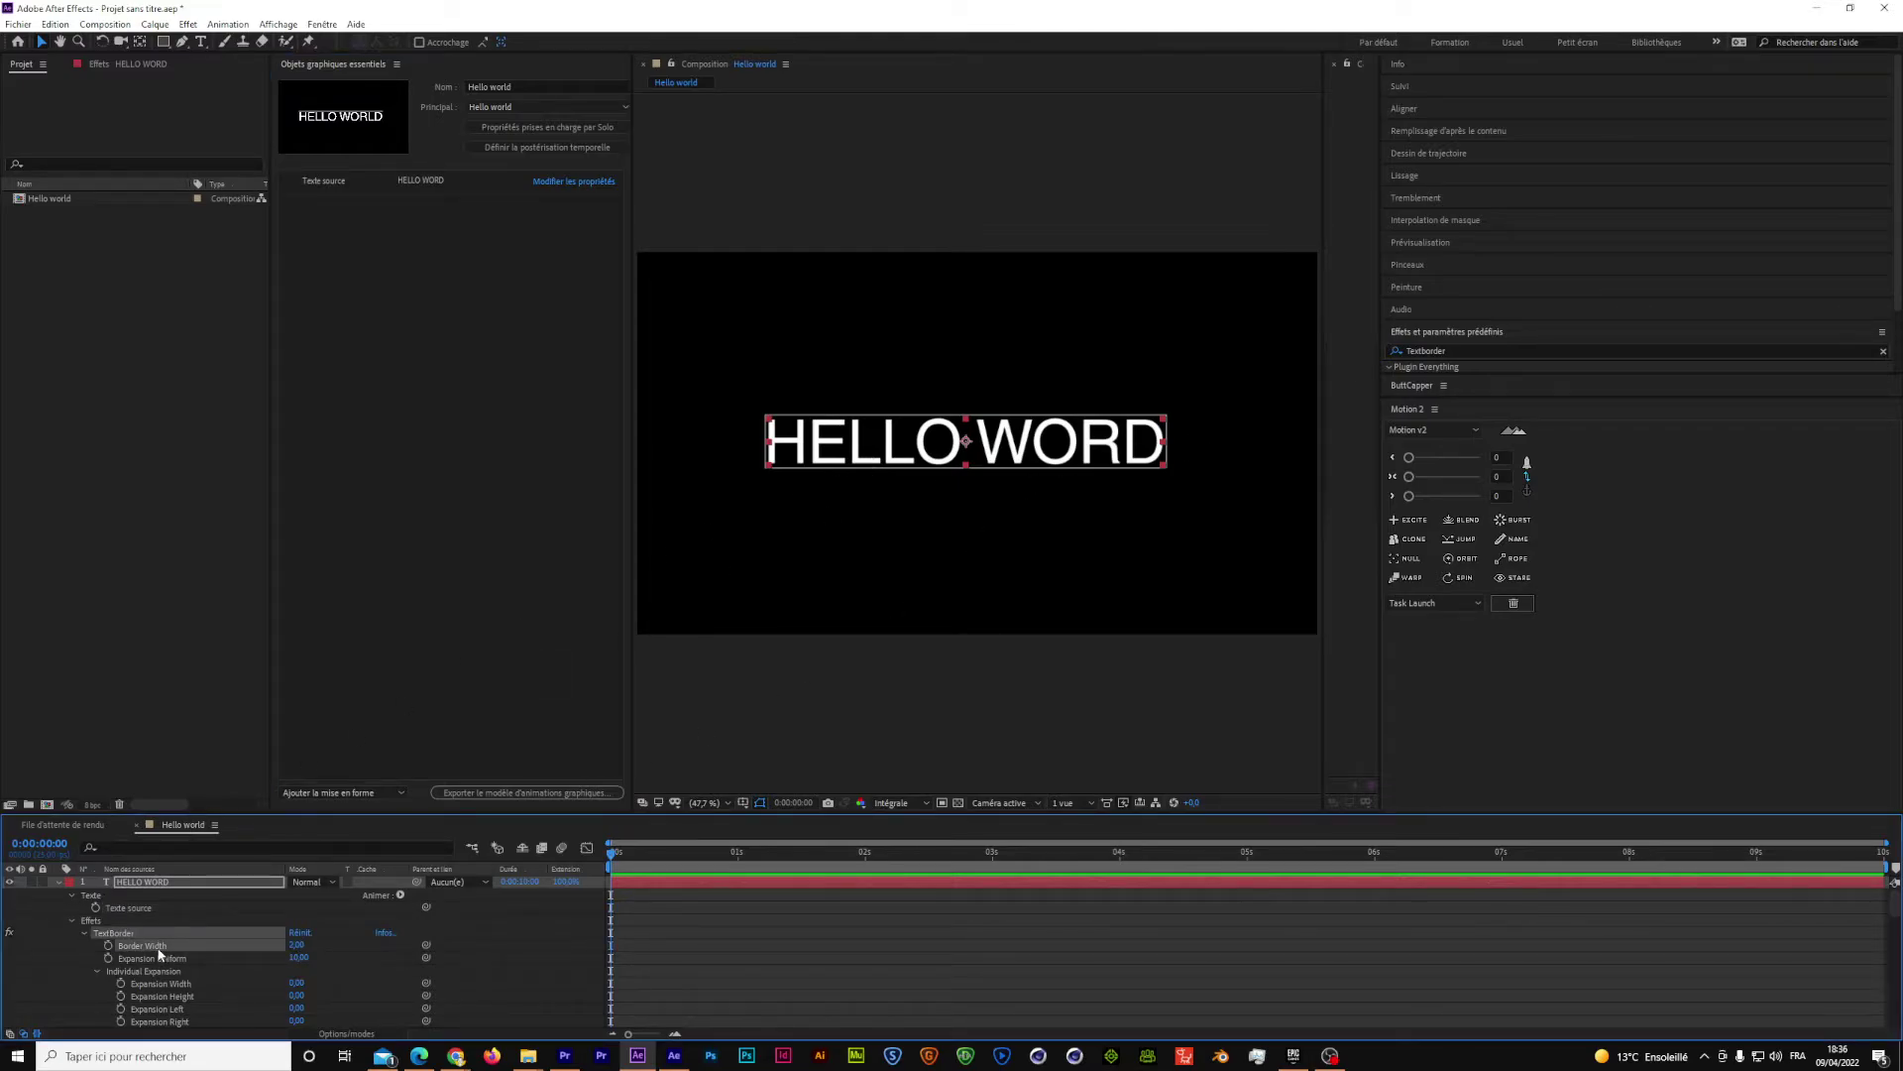
drag(159, 954, 406, 312)
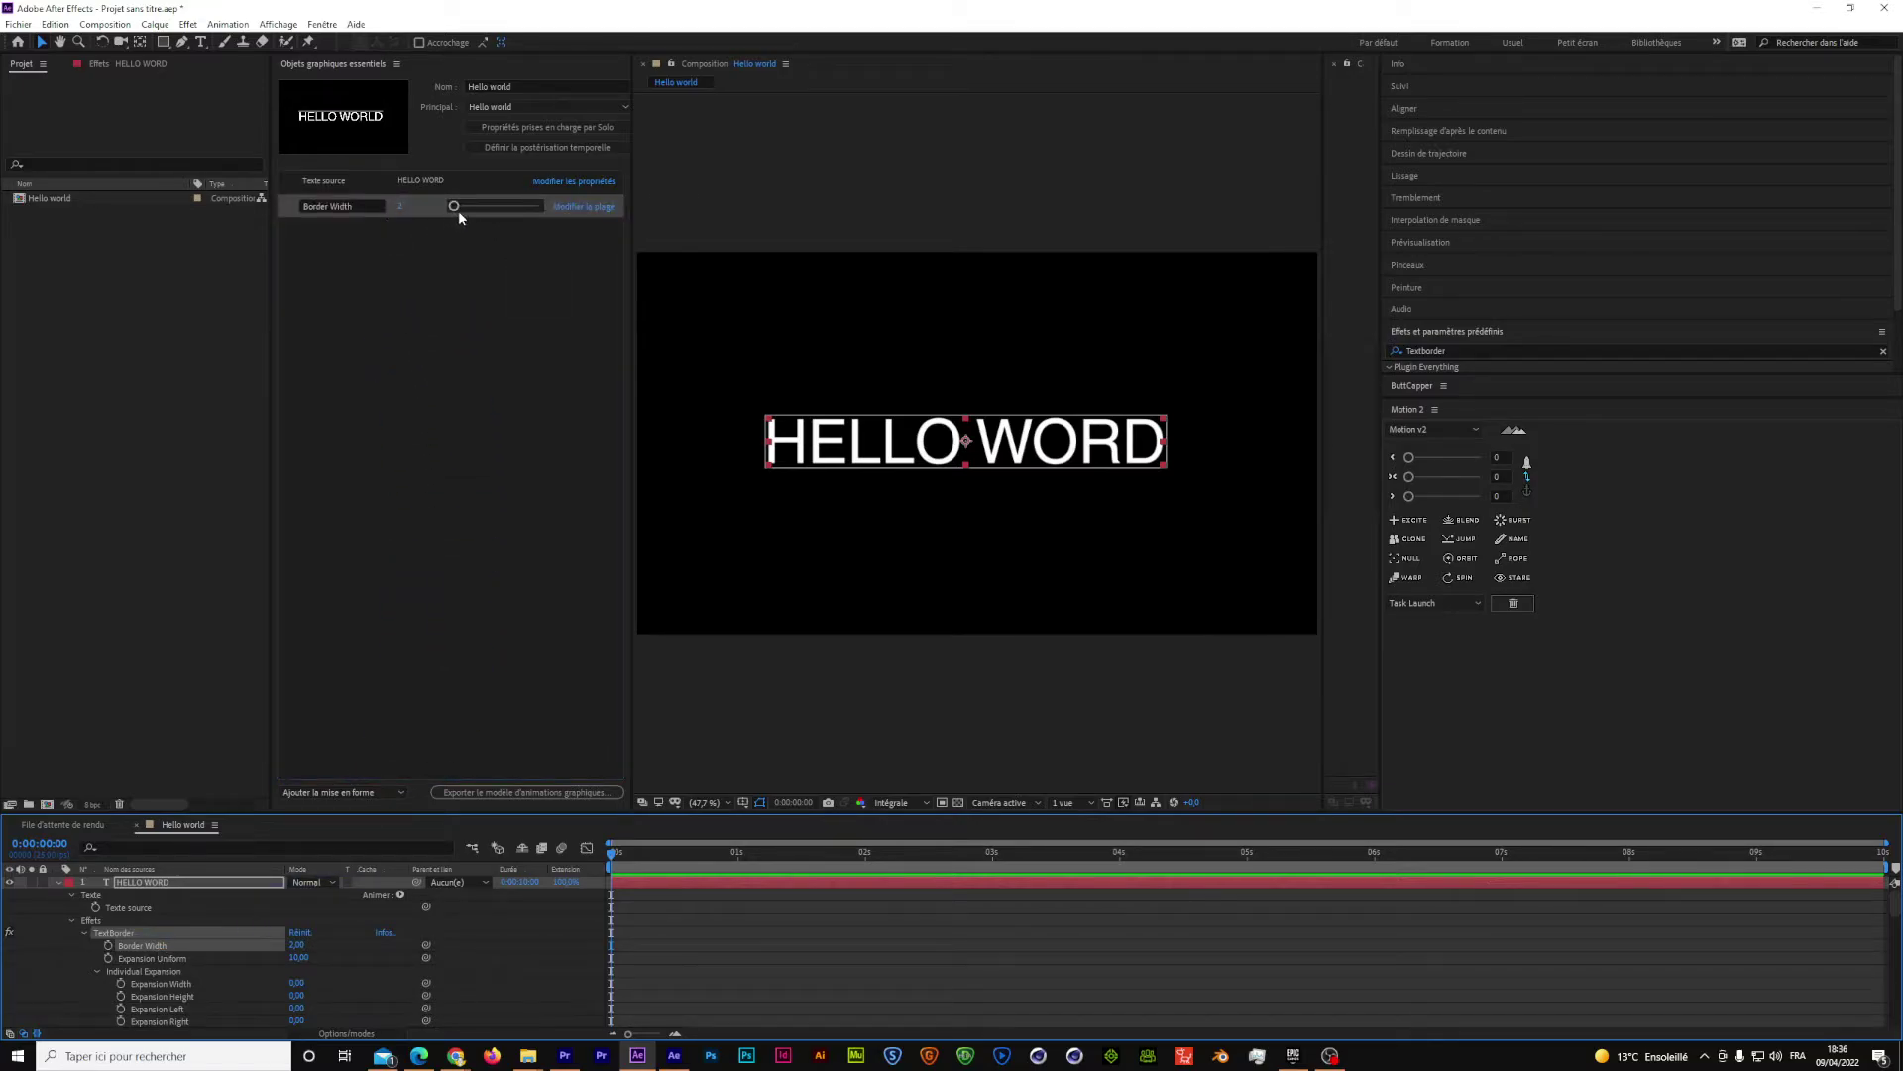
drag(458, 210, 419, 218)
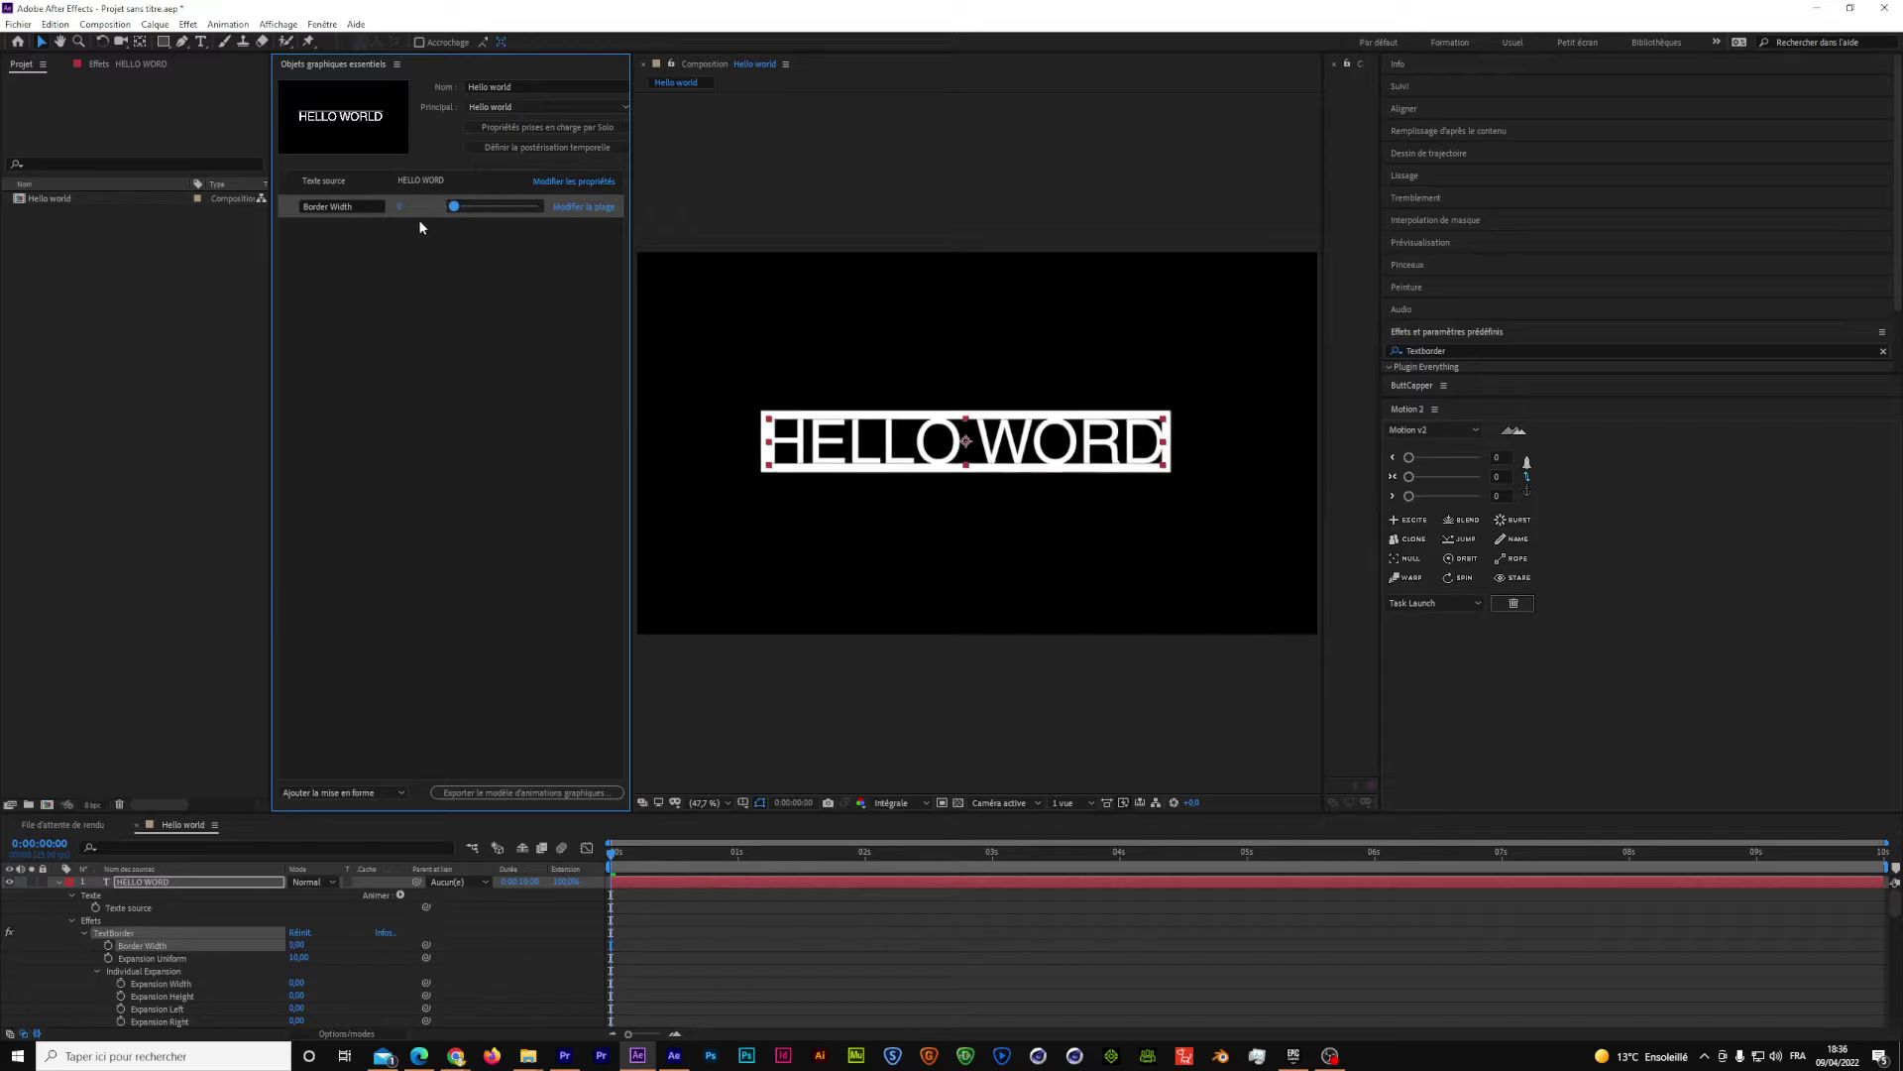
- Look through the remaining TextBorder properties, add Roundness to the template and try its slider, ending at 0 %
scroll(174, 962, down, 5)
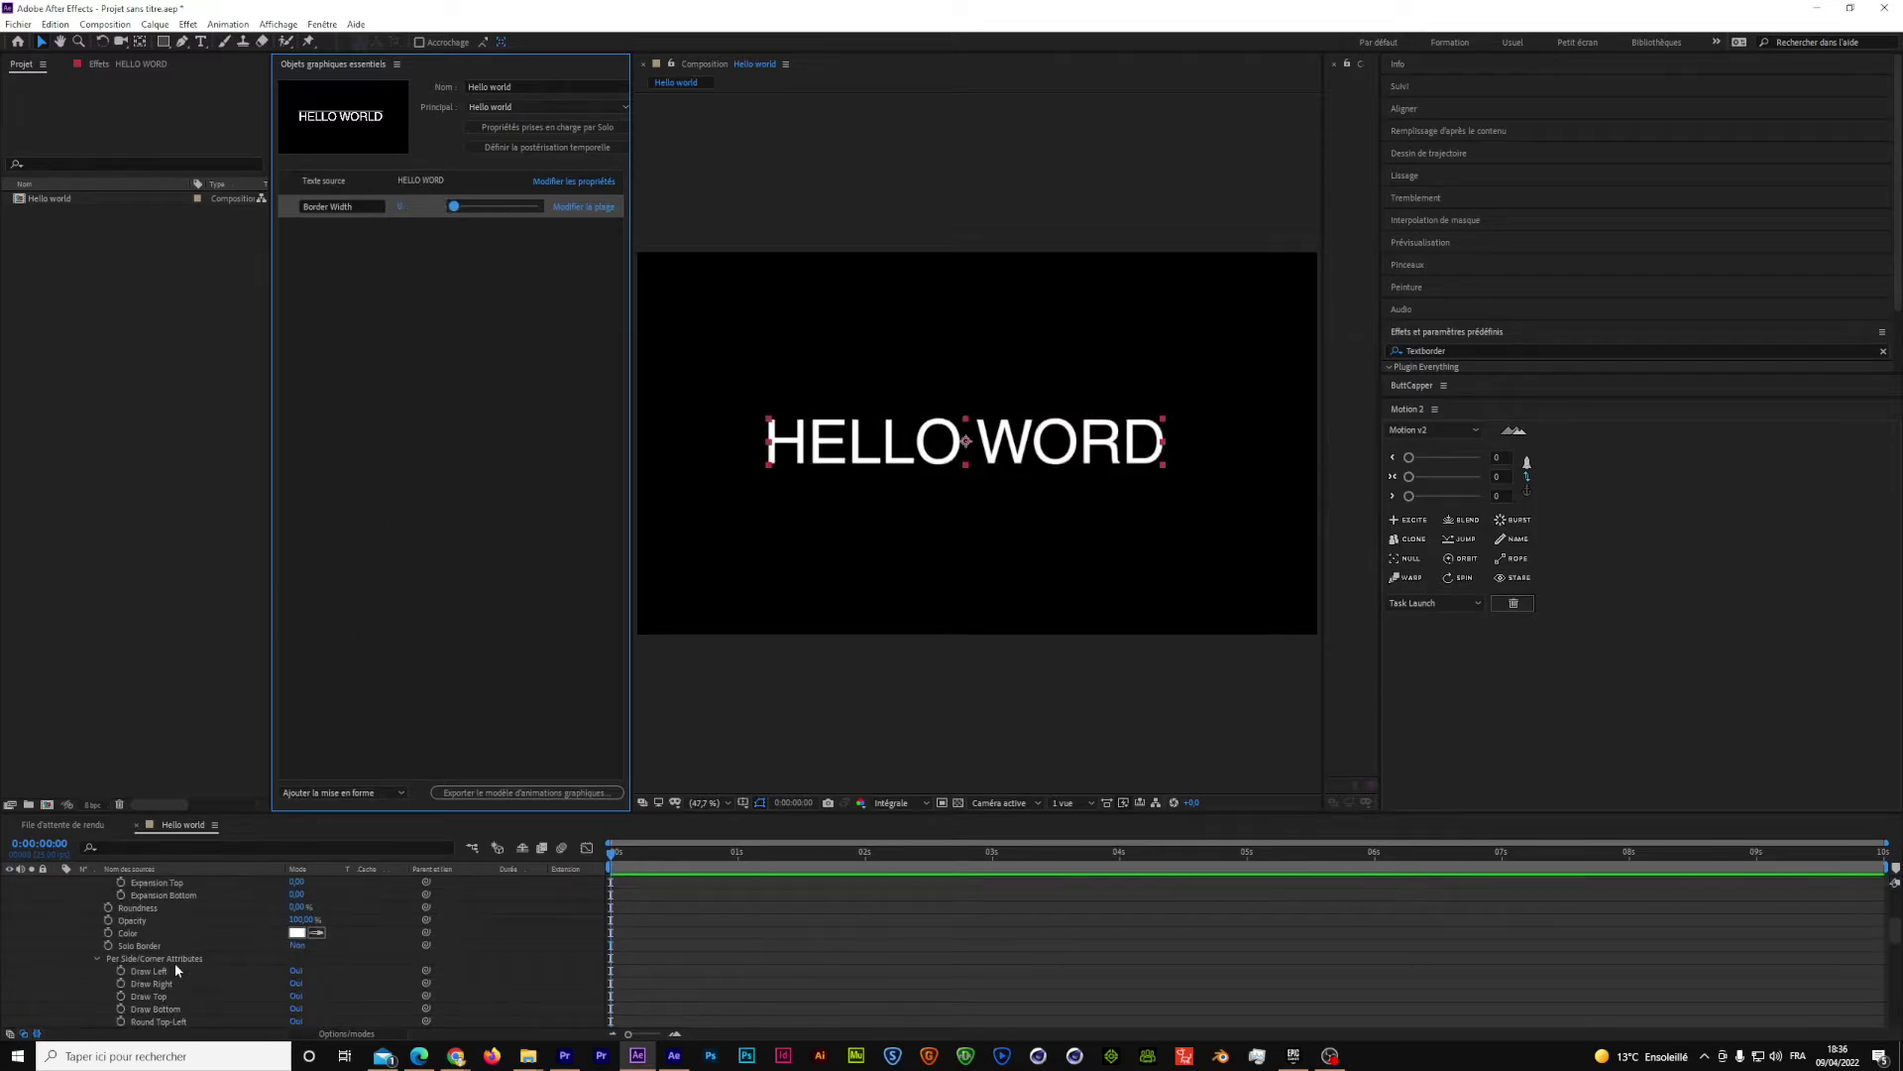
scroll(197, 952, down, 4)
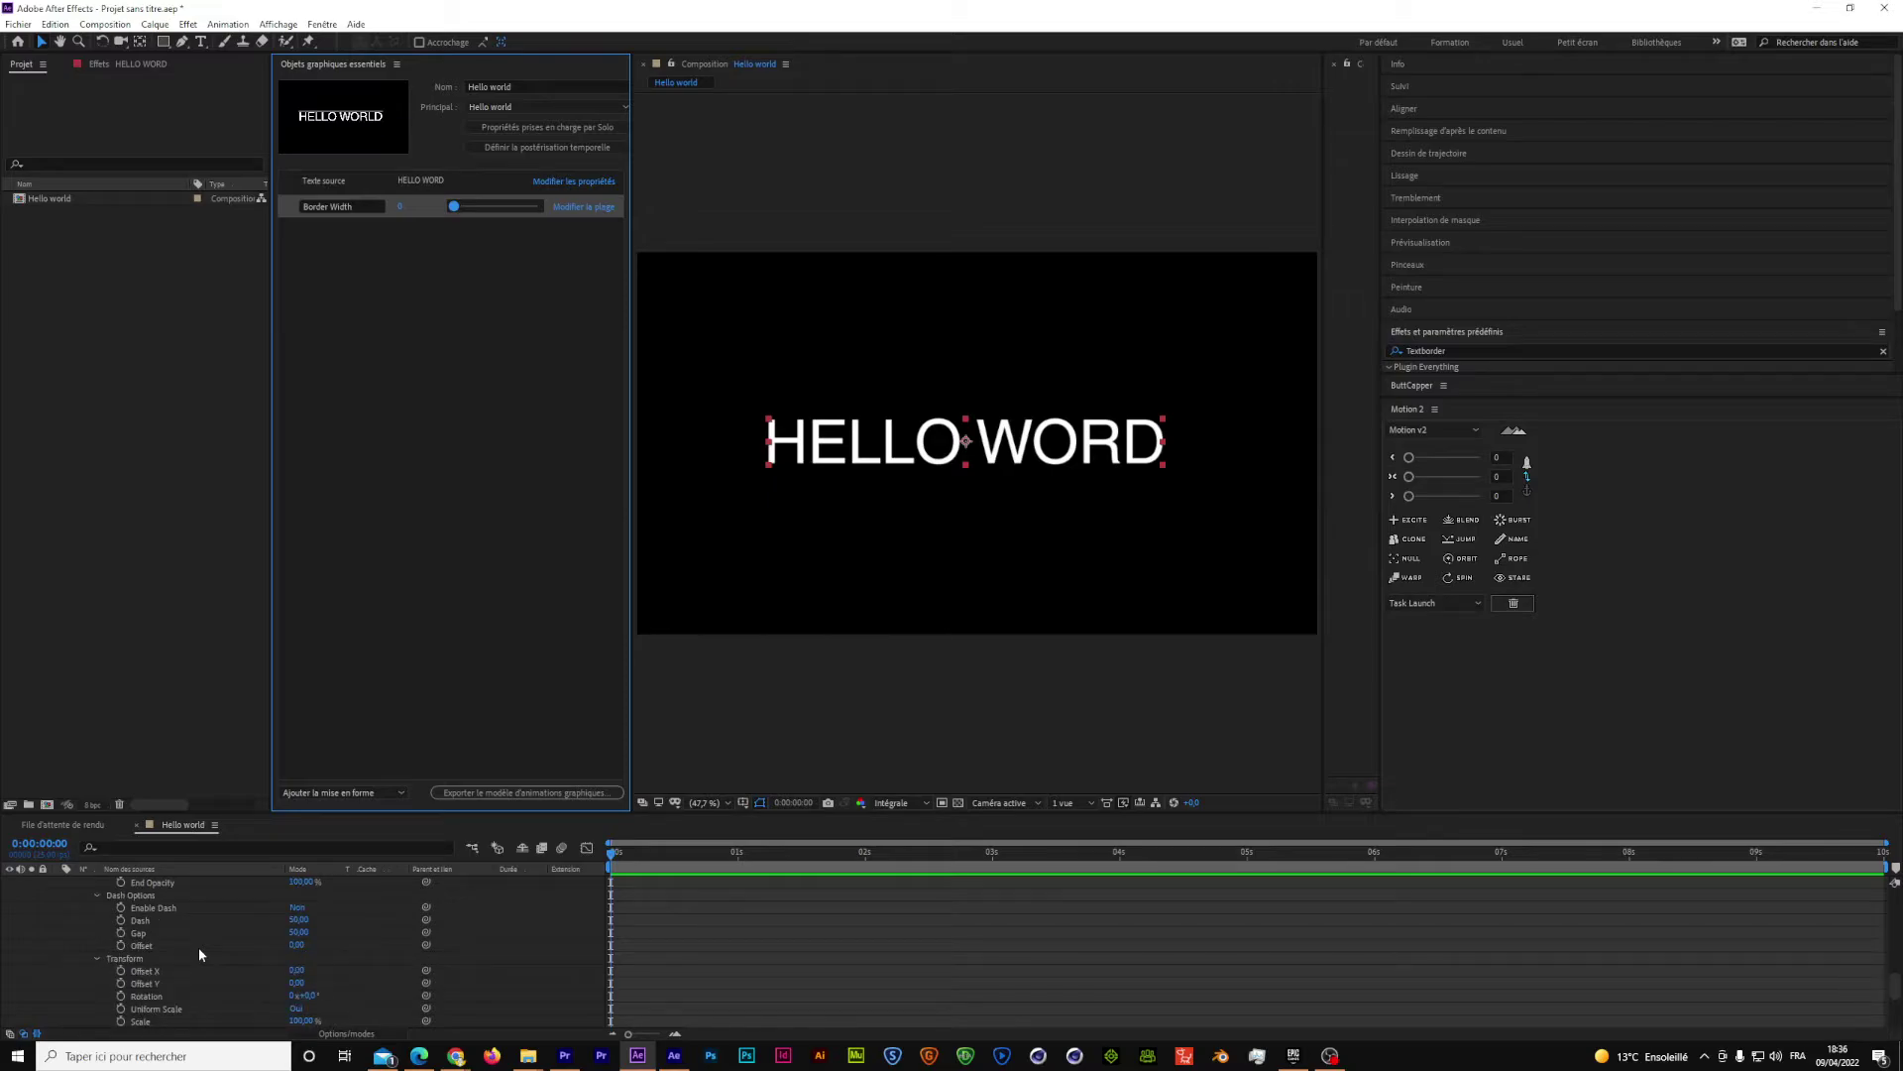
click(154, 909)
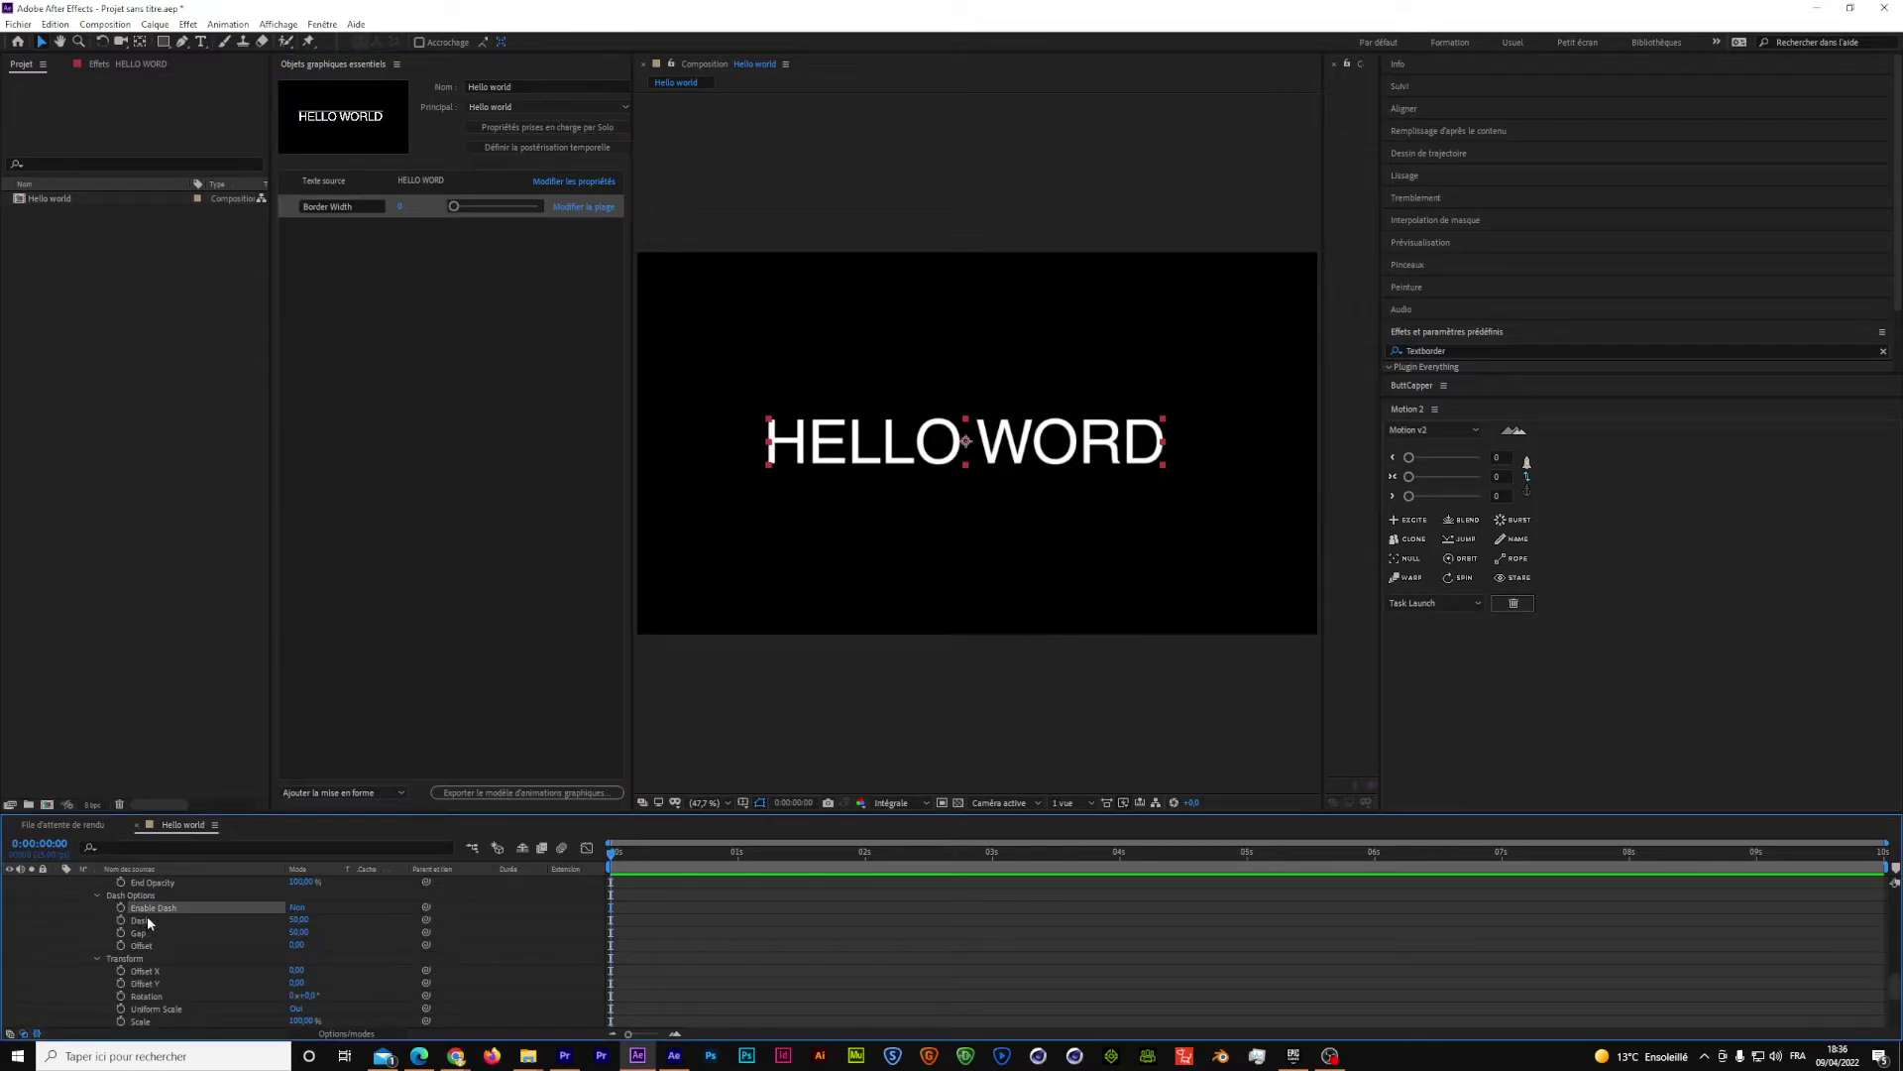
scroll(167, 918, up, 2)
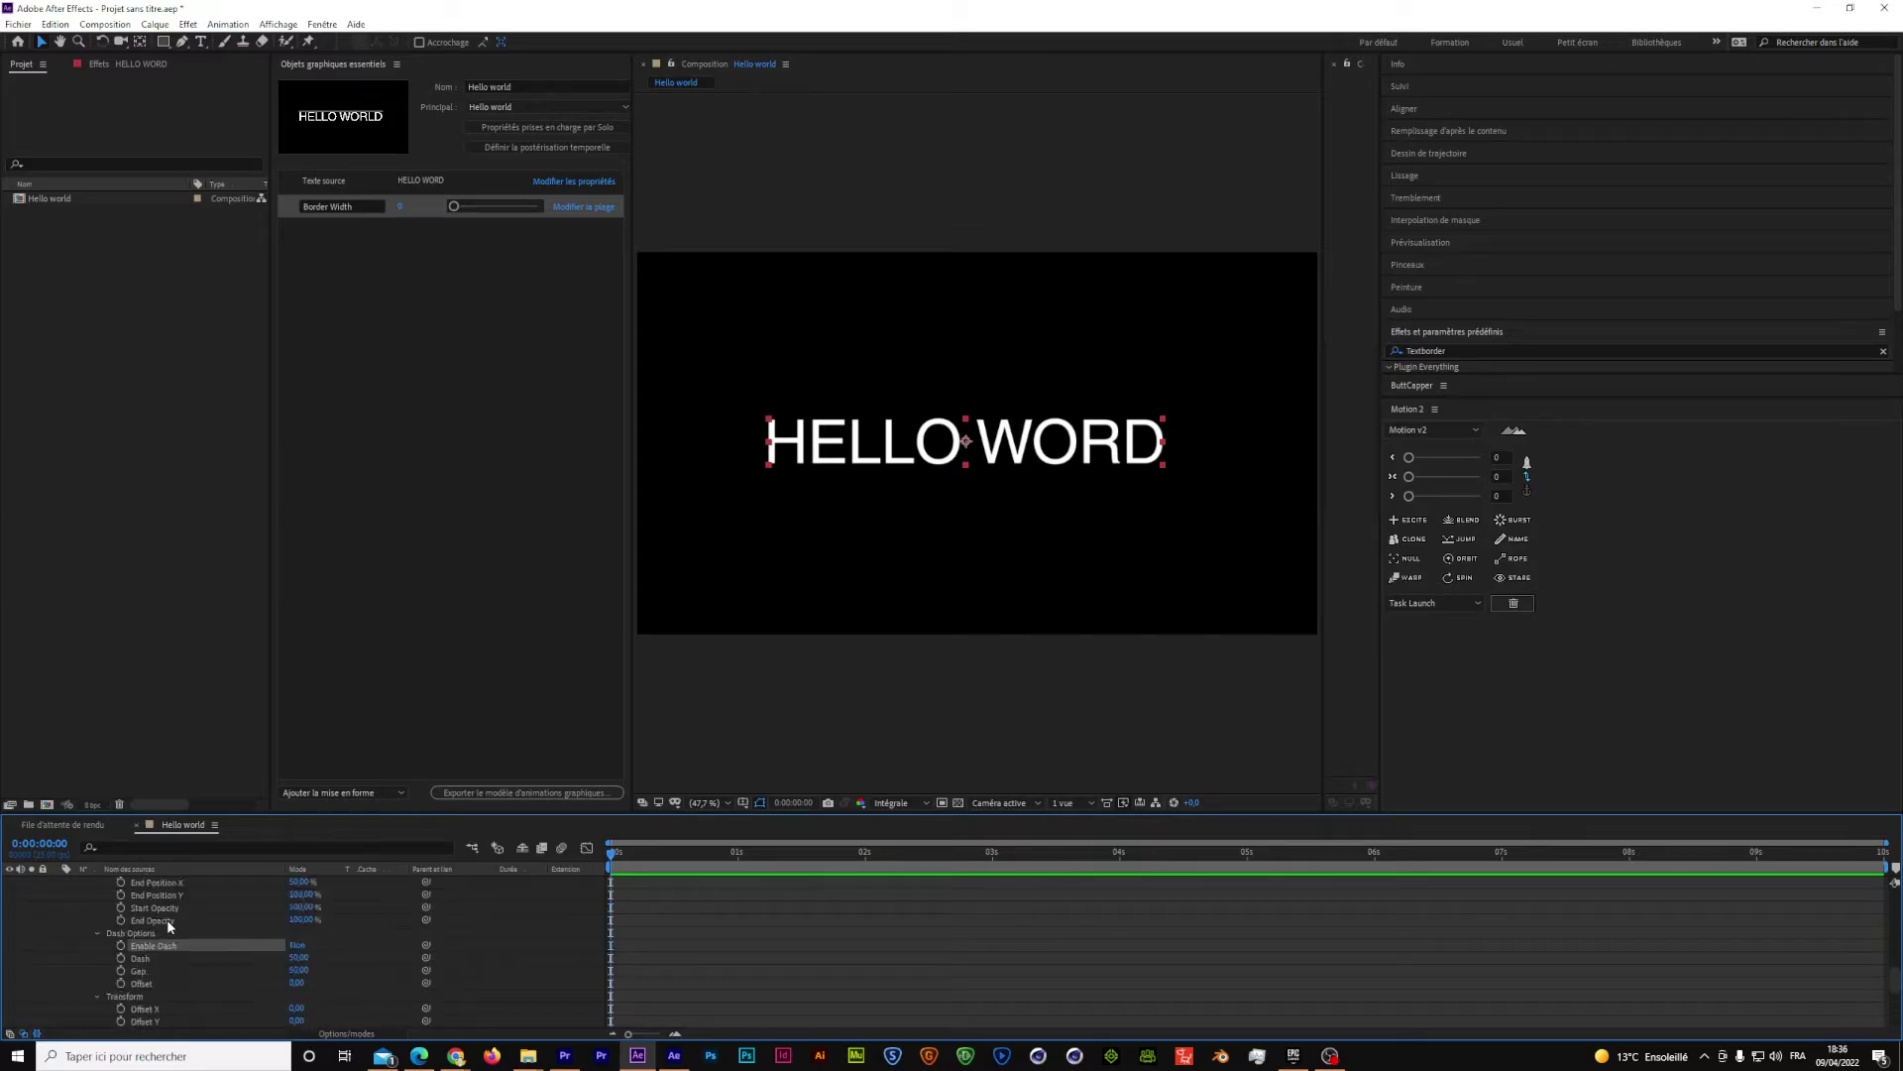
scroll(166, 919, down, 6)
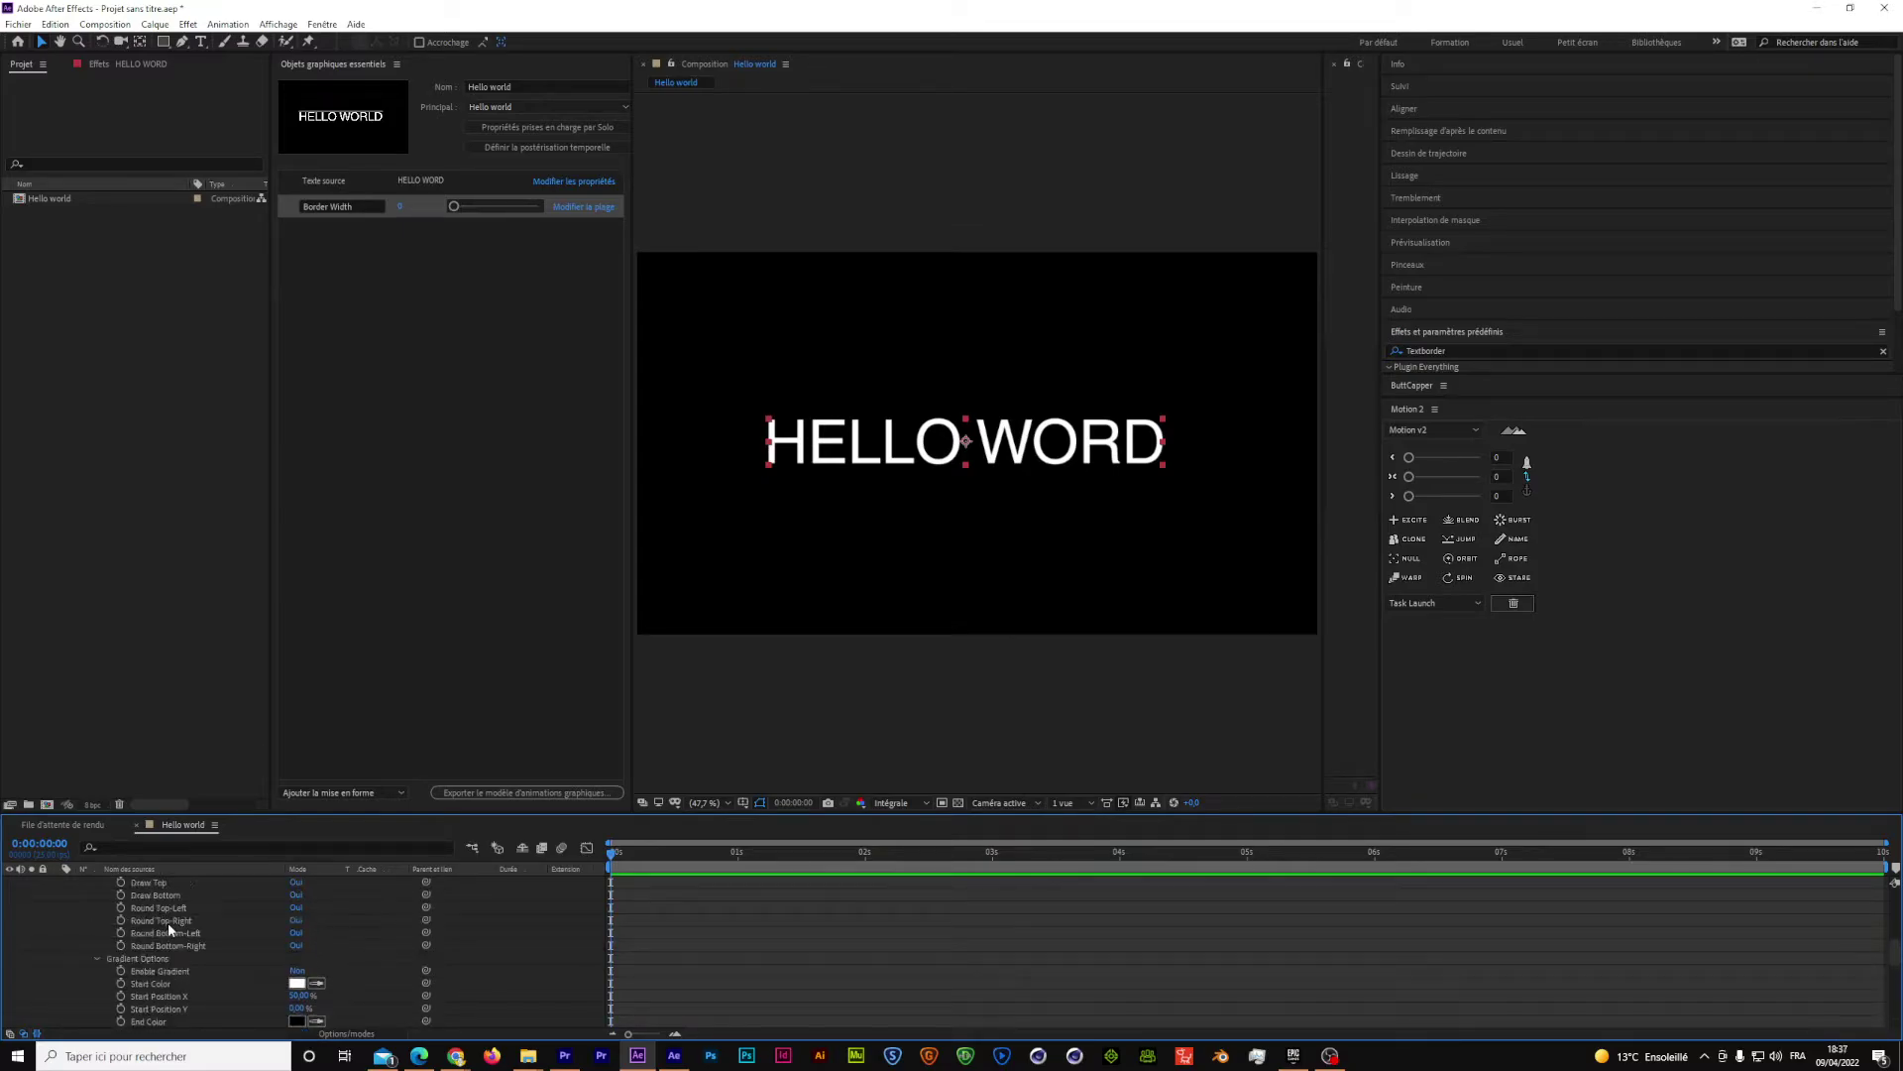
scroll(168, 922, up, 3)
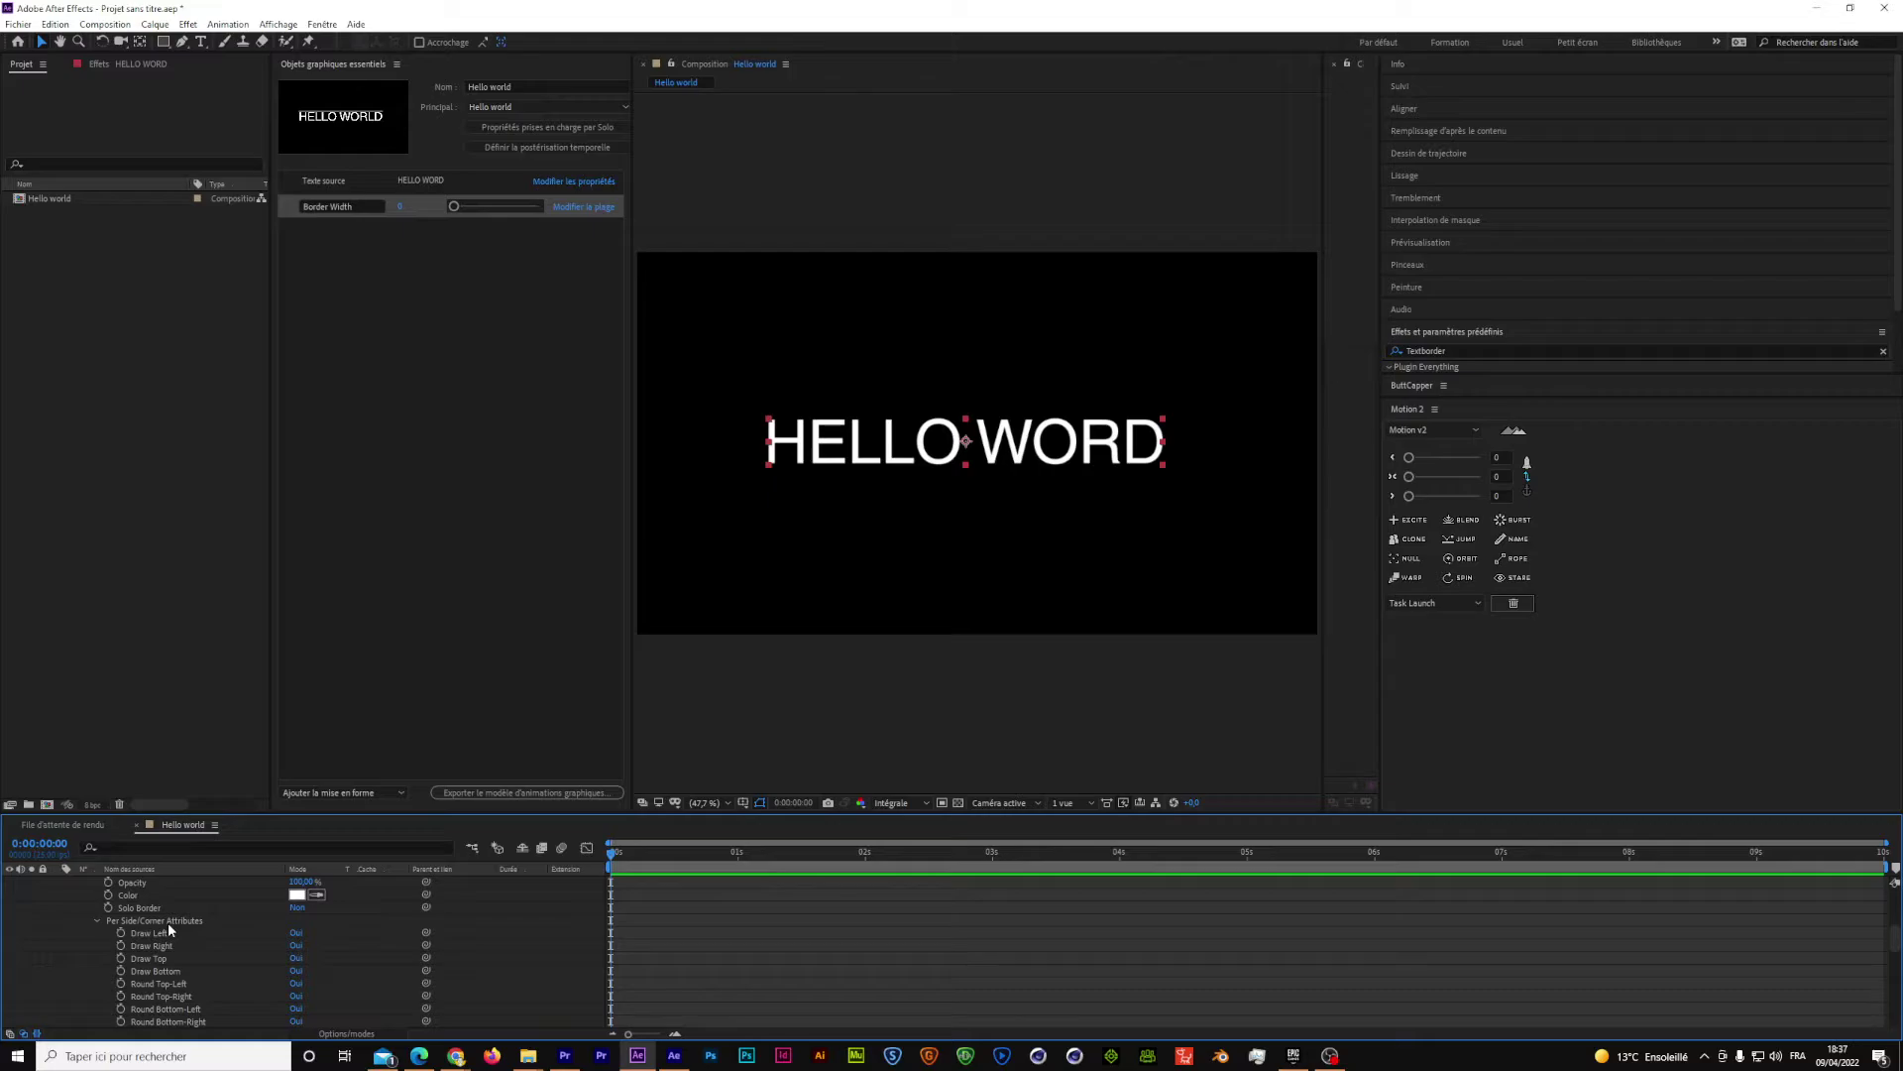
scroll(169, 922, up, 3)
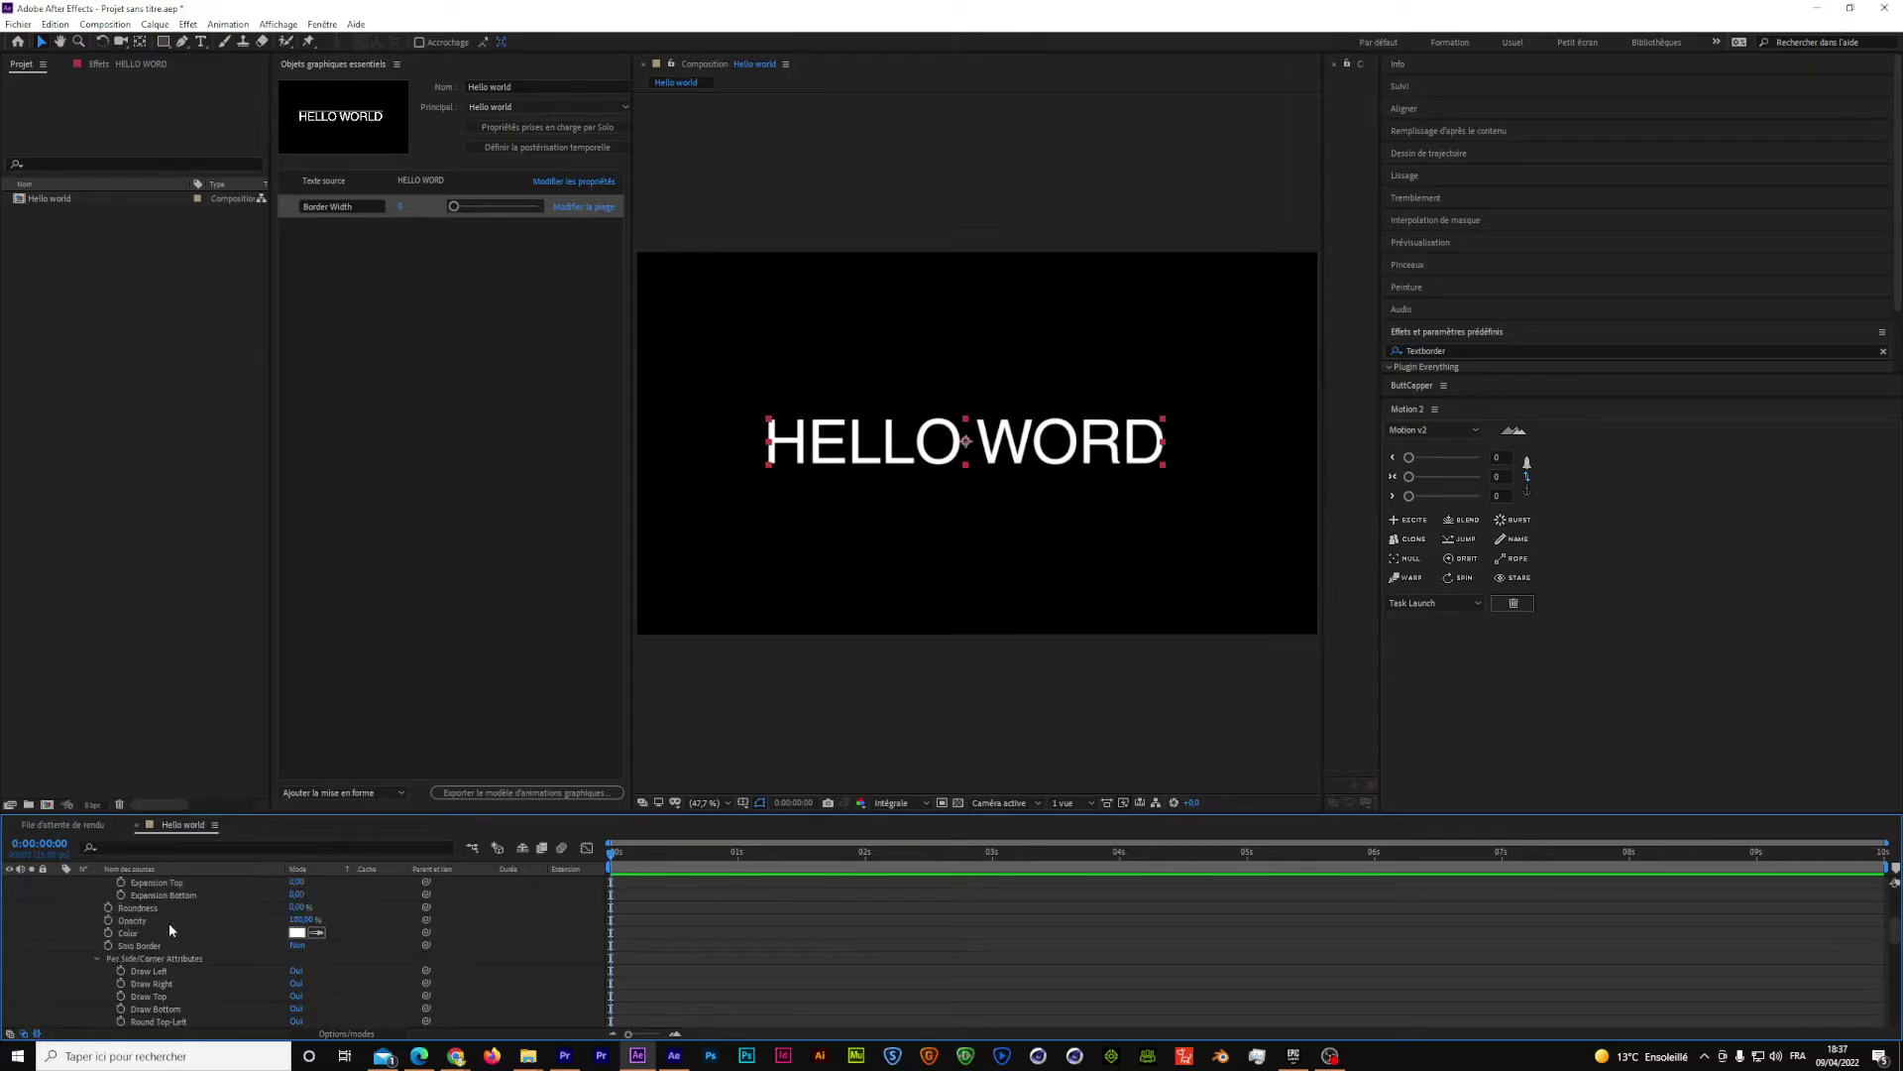
drag(146, 947, 396, 295)
drag(453, 230, 410, 242)
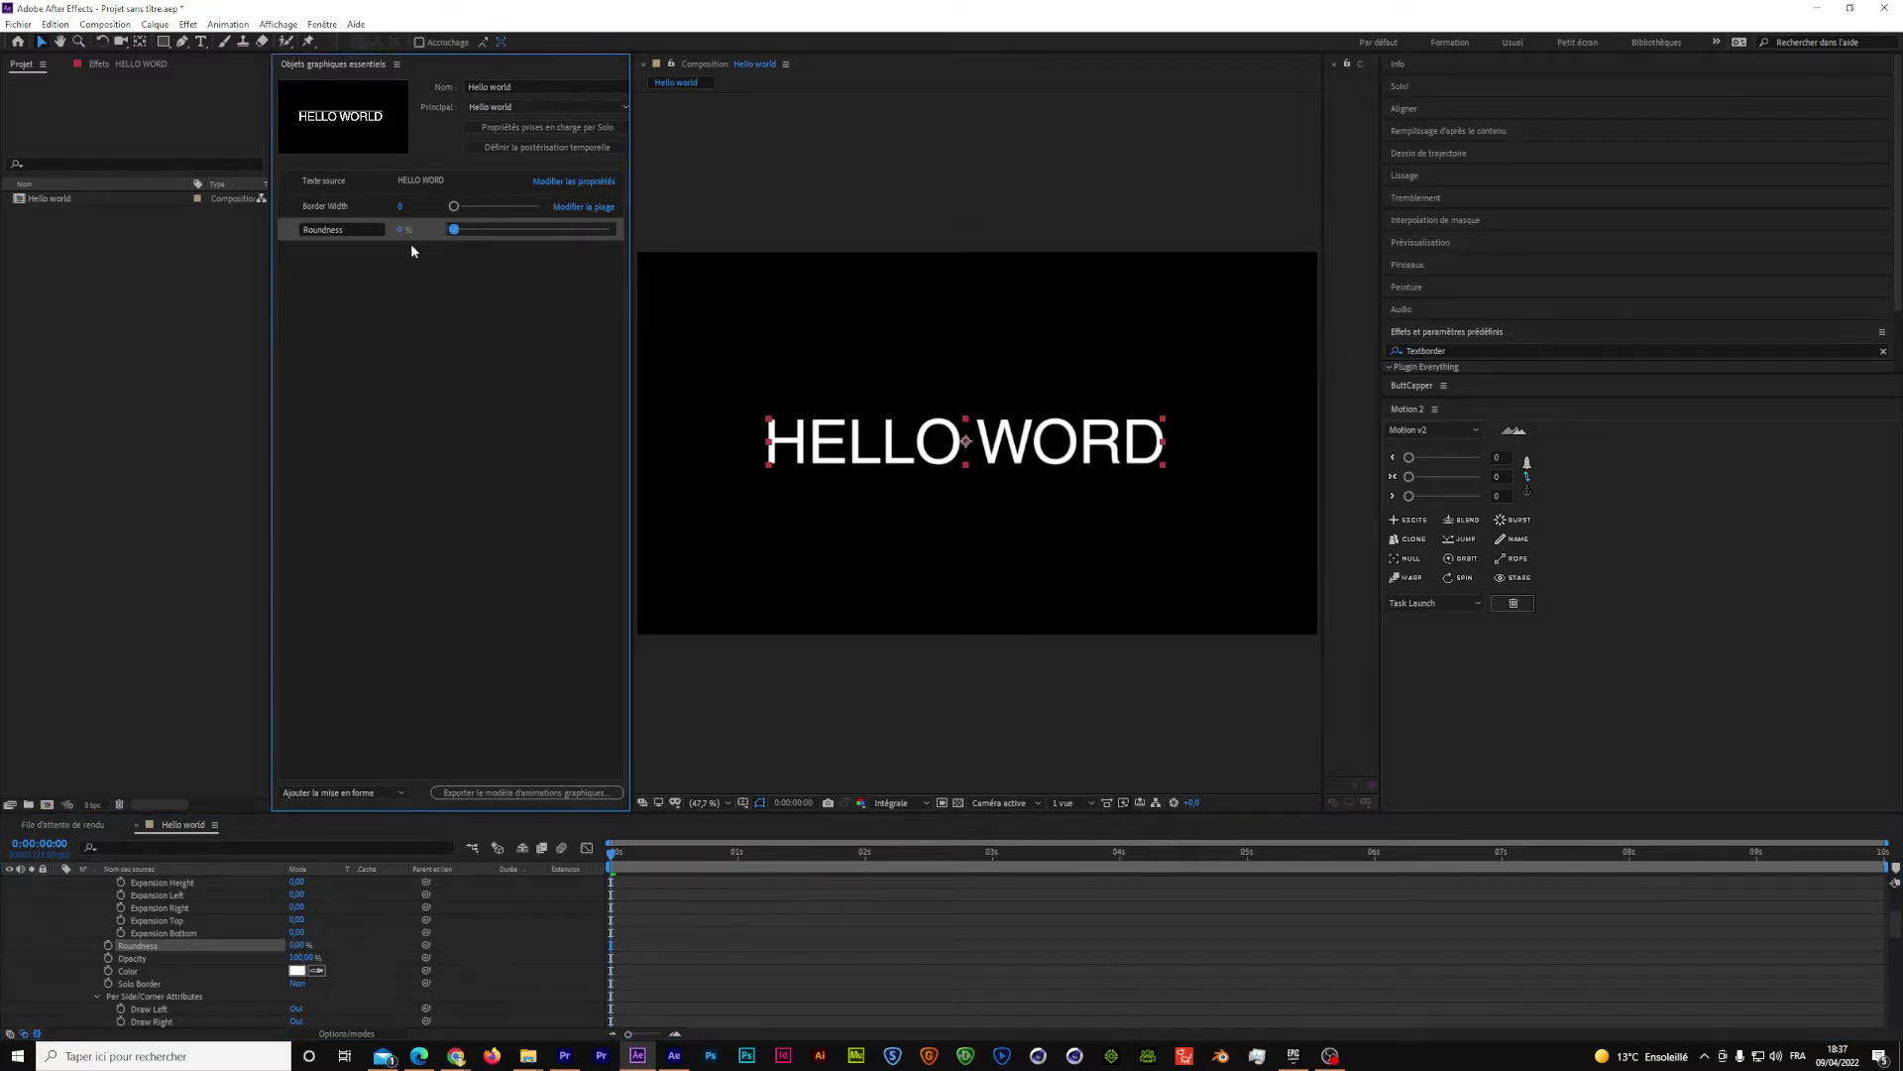
click(407, 344)
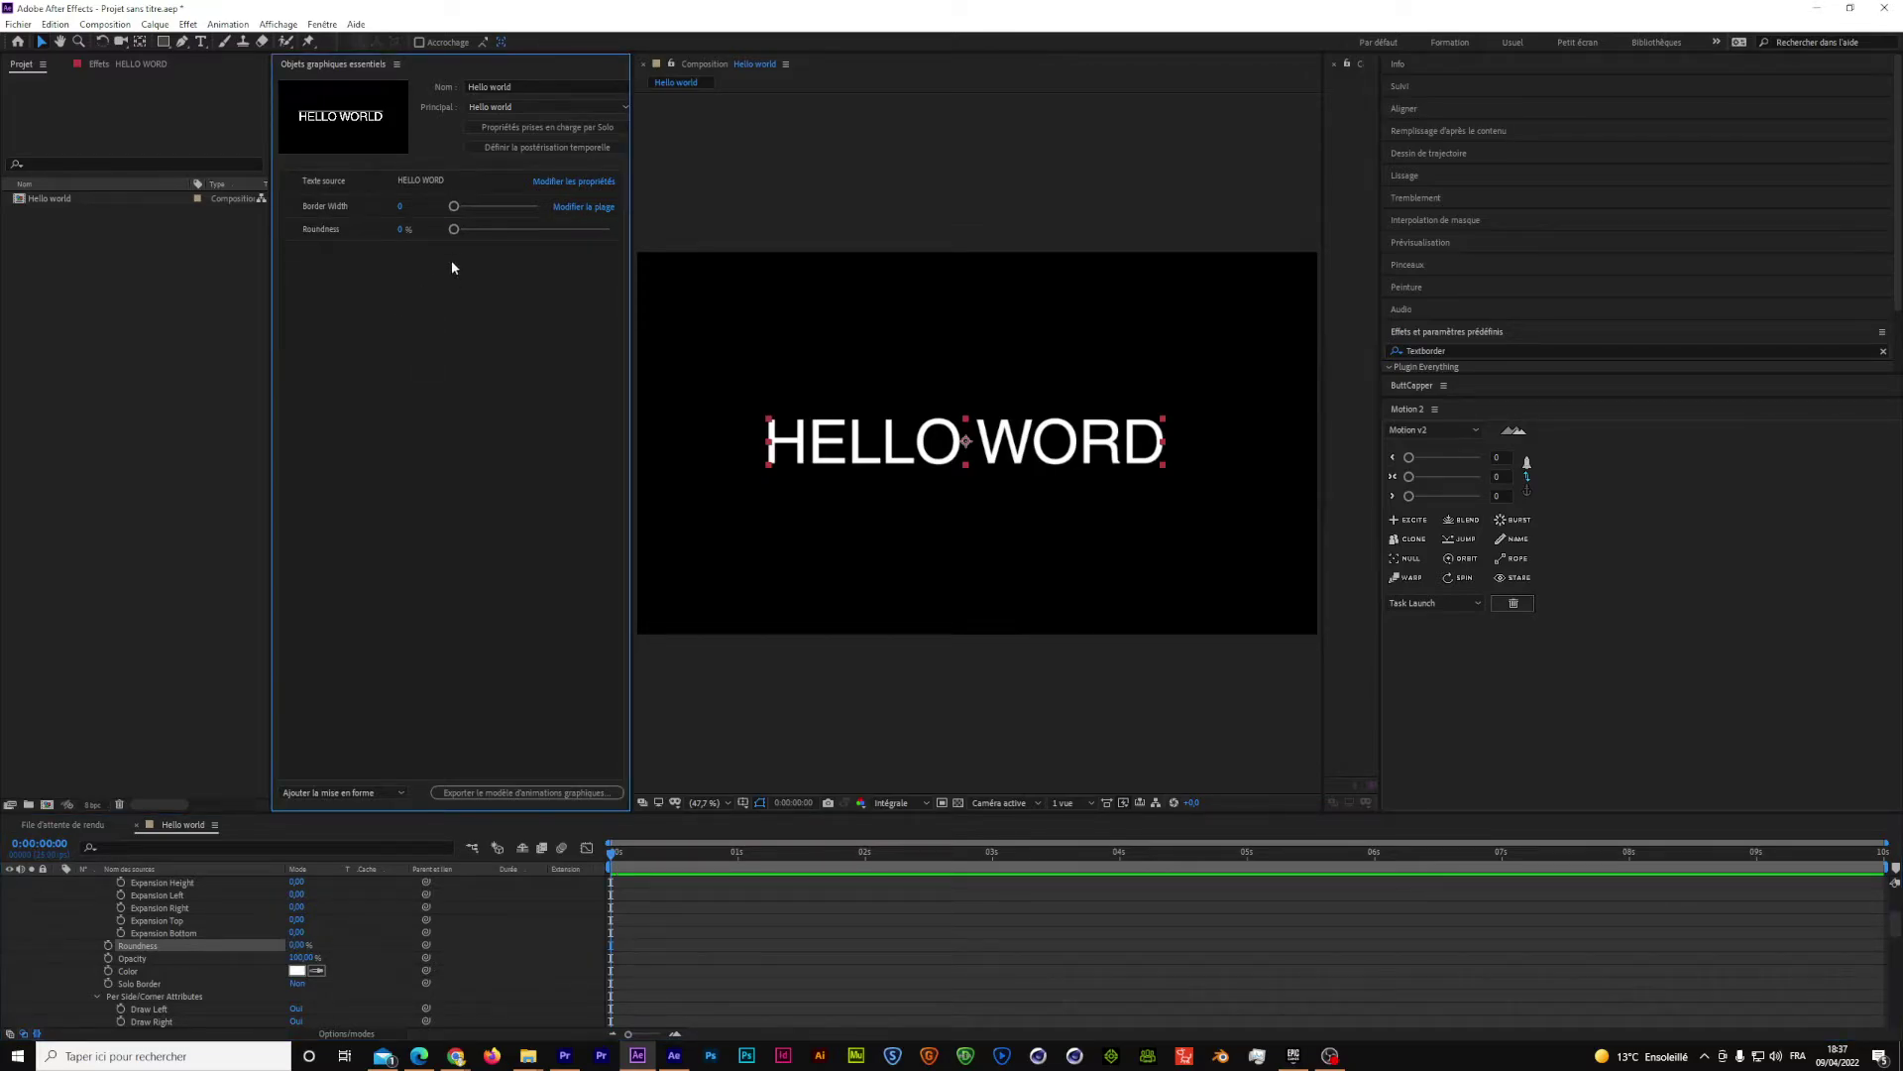
- Set the template's Border Width to 1 and try the Roundness slider again, ending at 0 %
click(401, 207)
text(1)
key(Return)
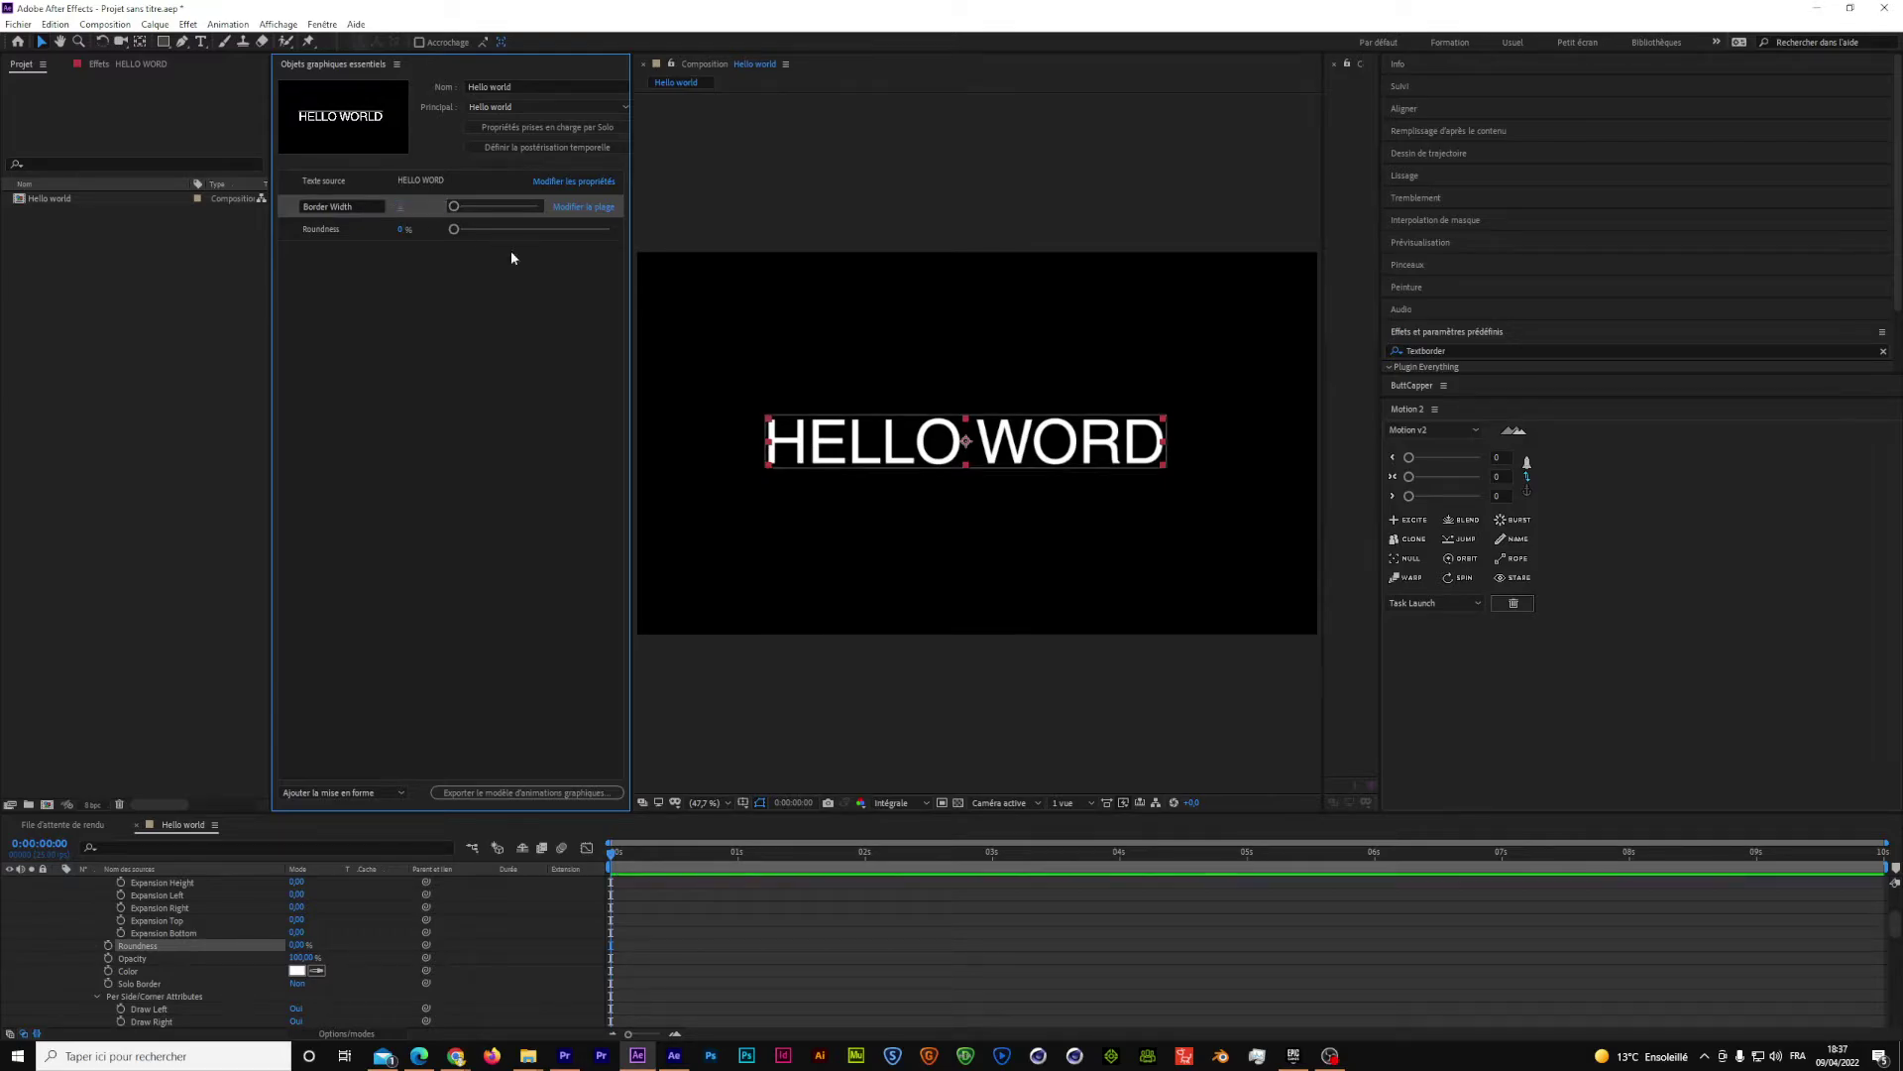
drag(467, 234, 385, 220)
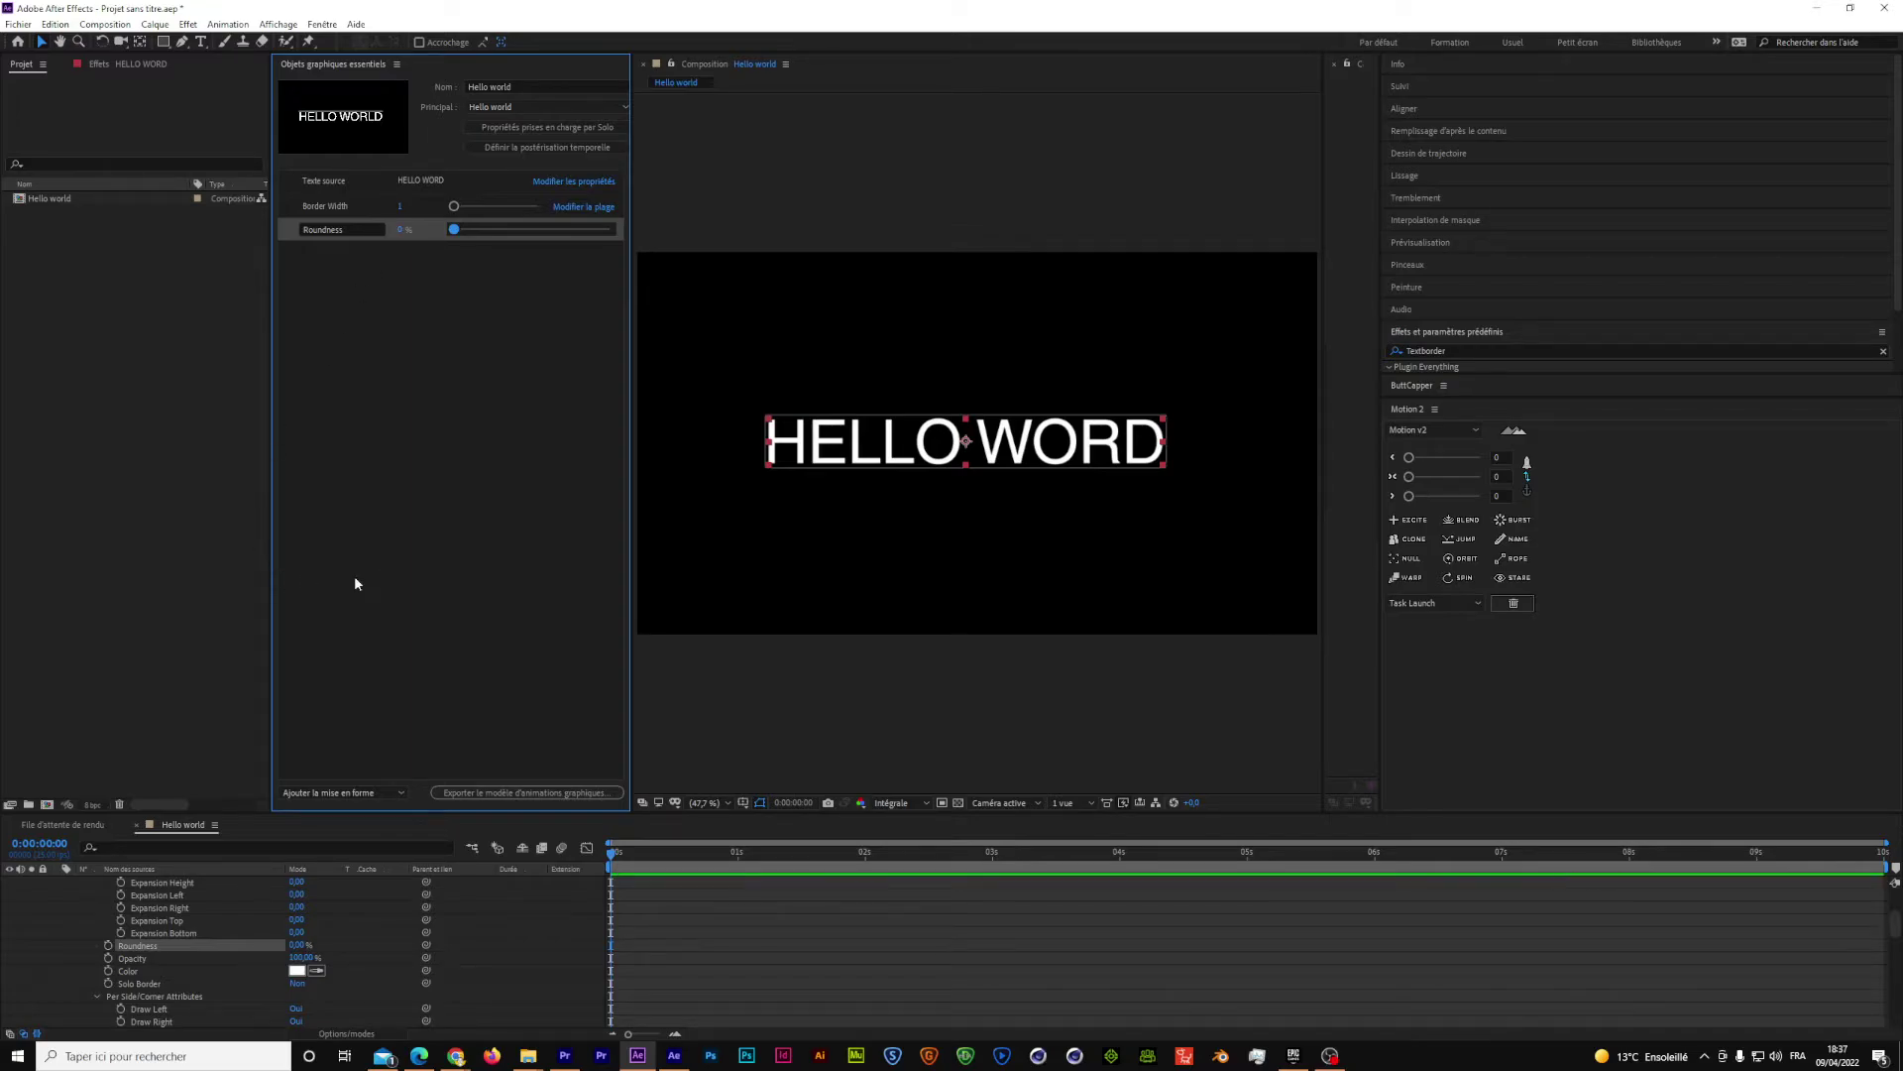
- Start exporting the motion graphics template and save the project over the existing Text.aep in the meewa folder
click(511, 793)
click(508, 793)
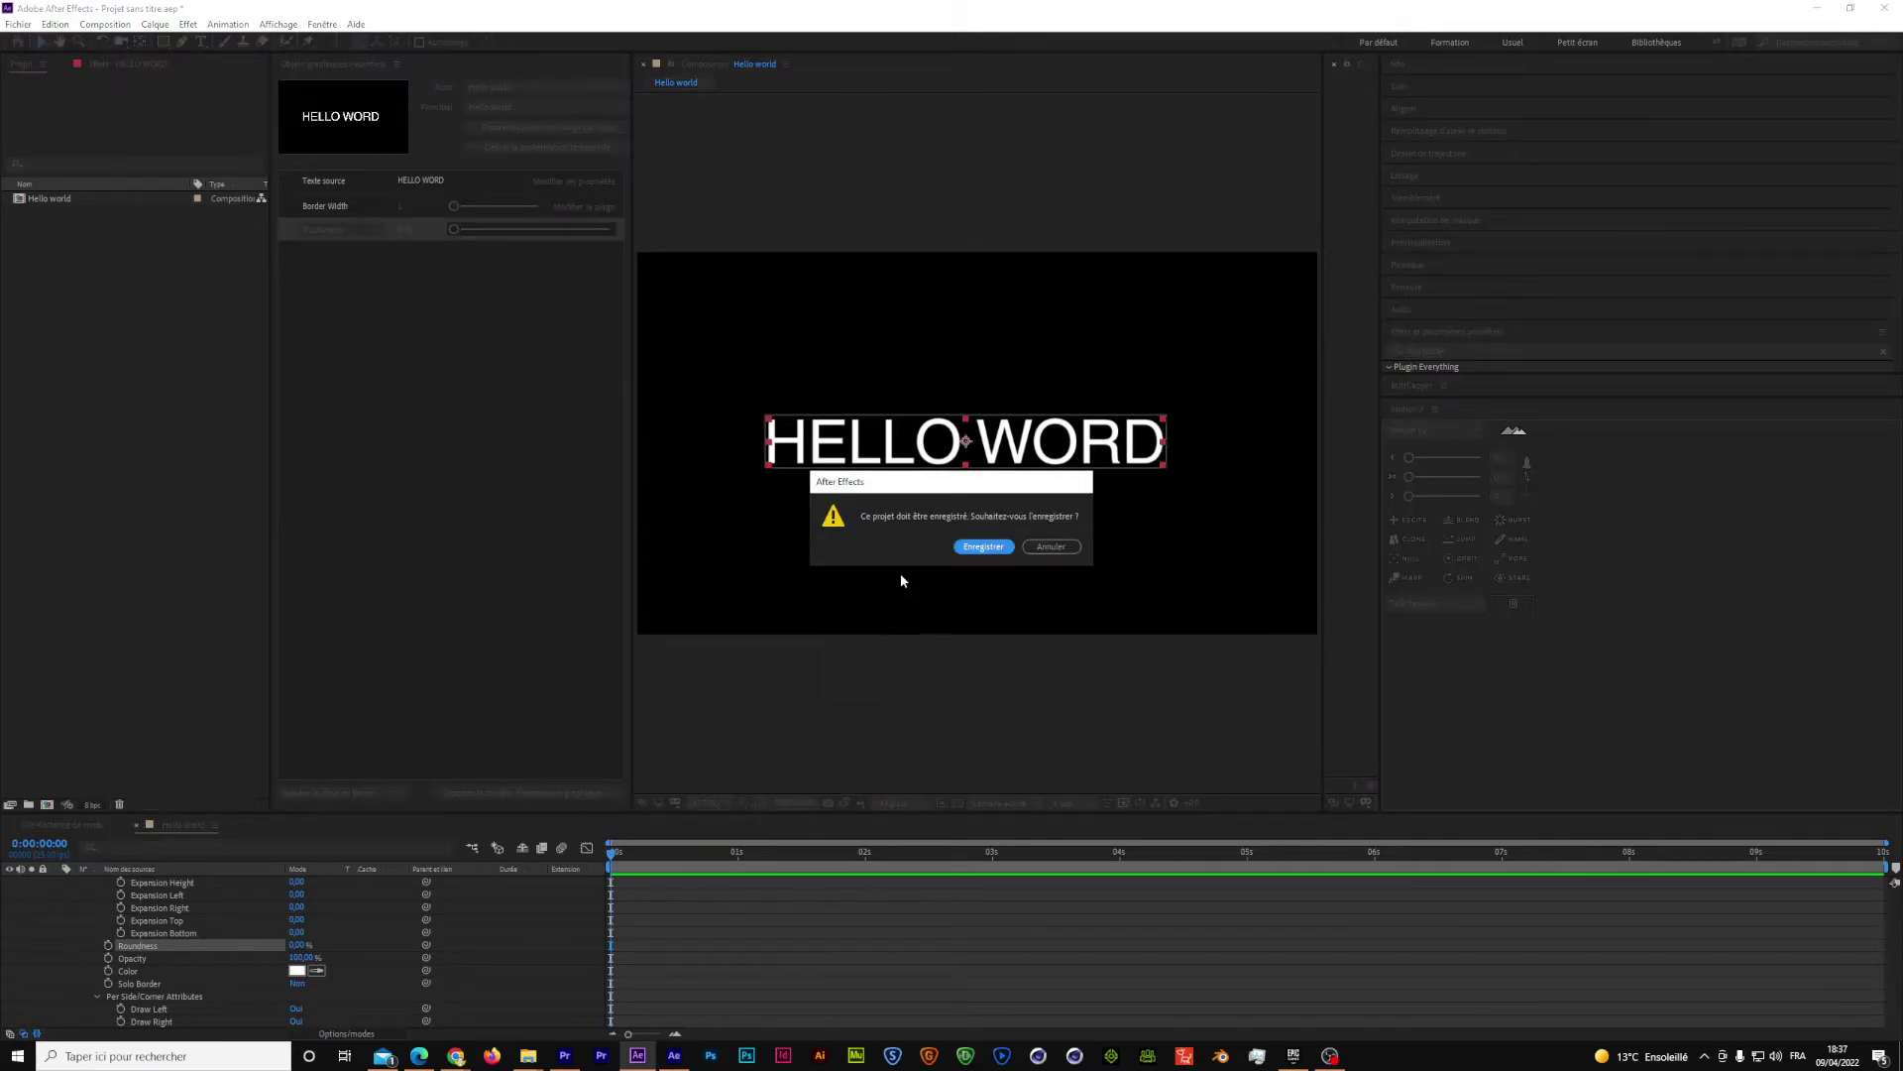
click(986, 547)
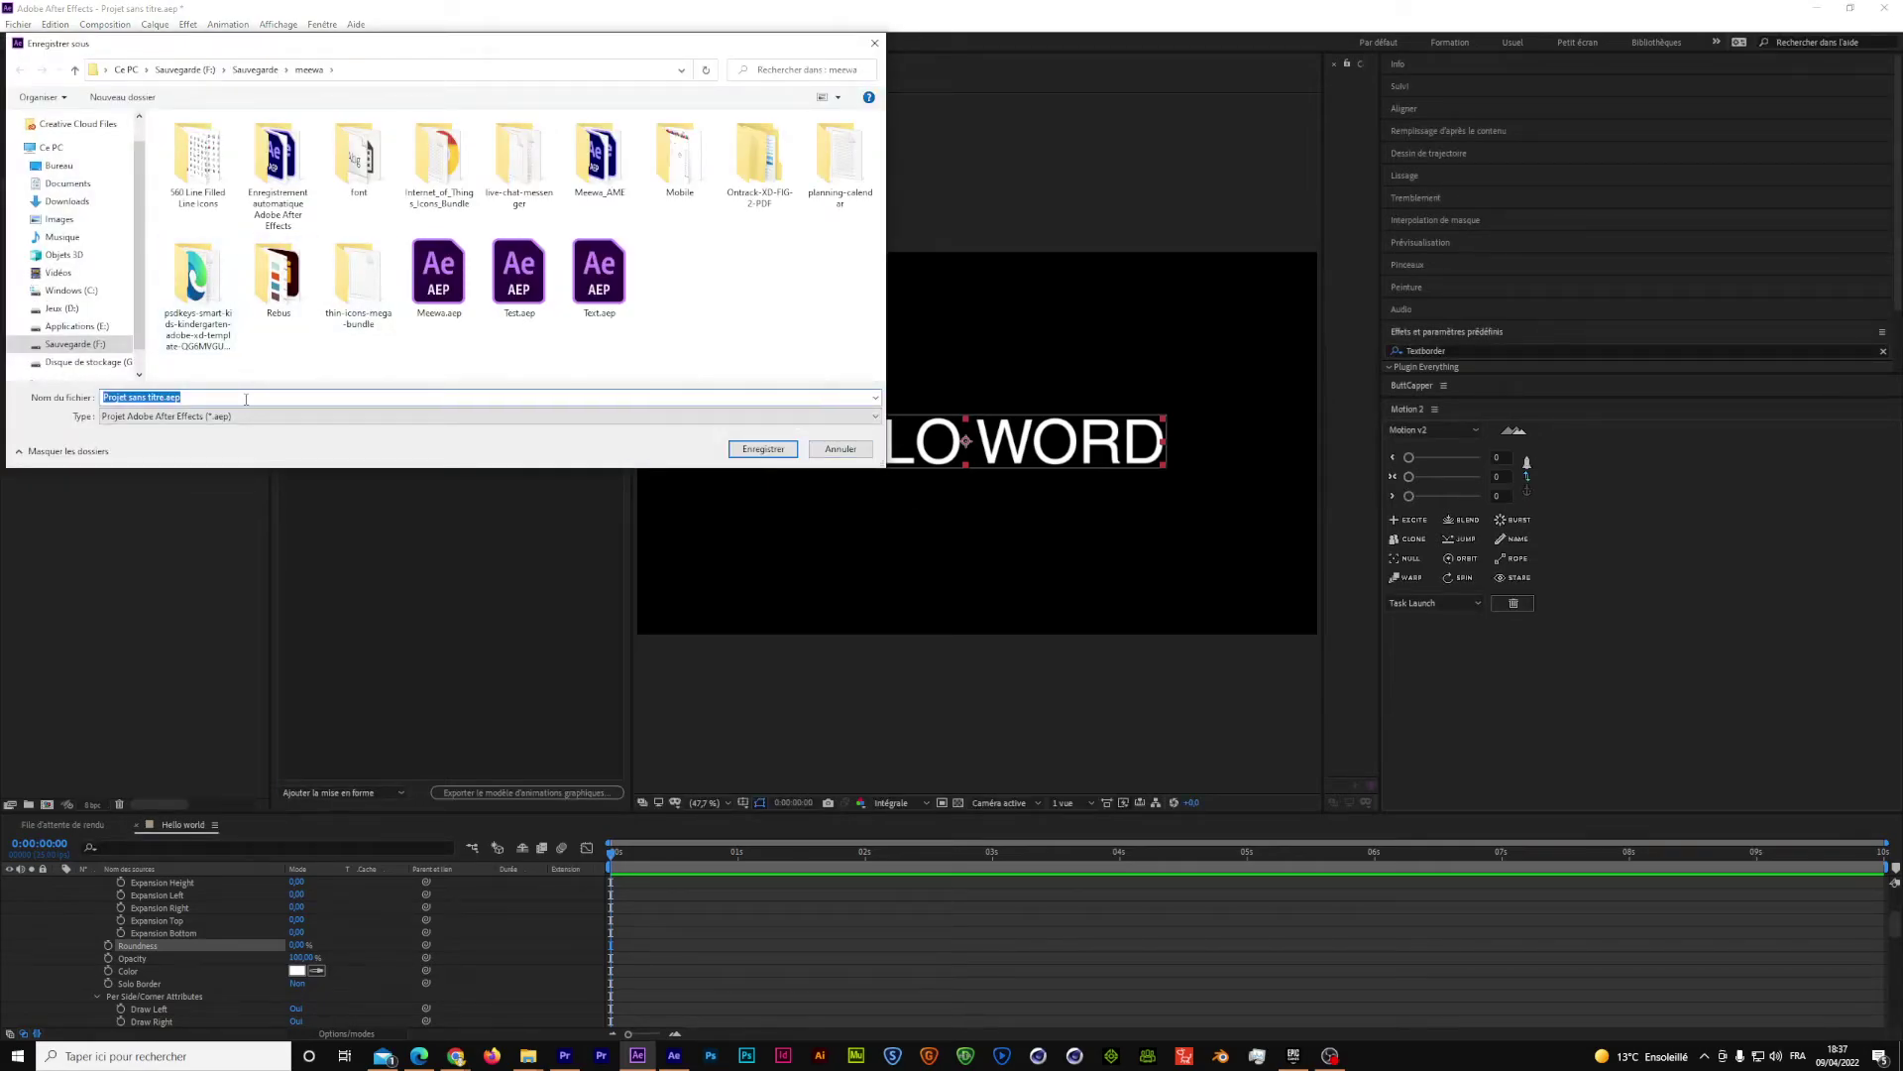
click(612, 294)
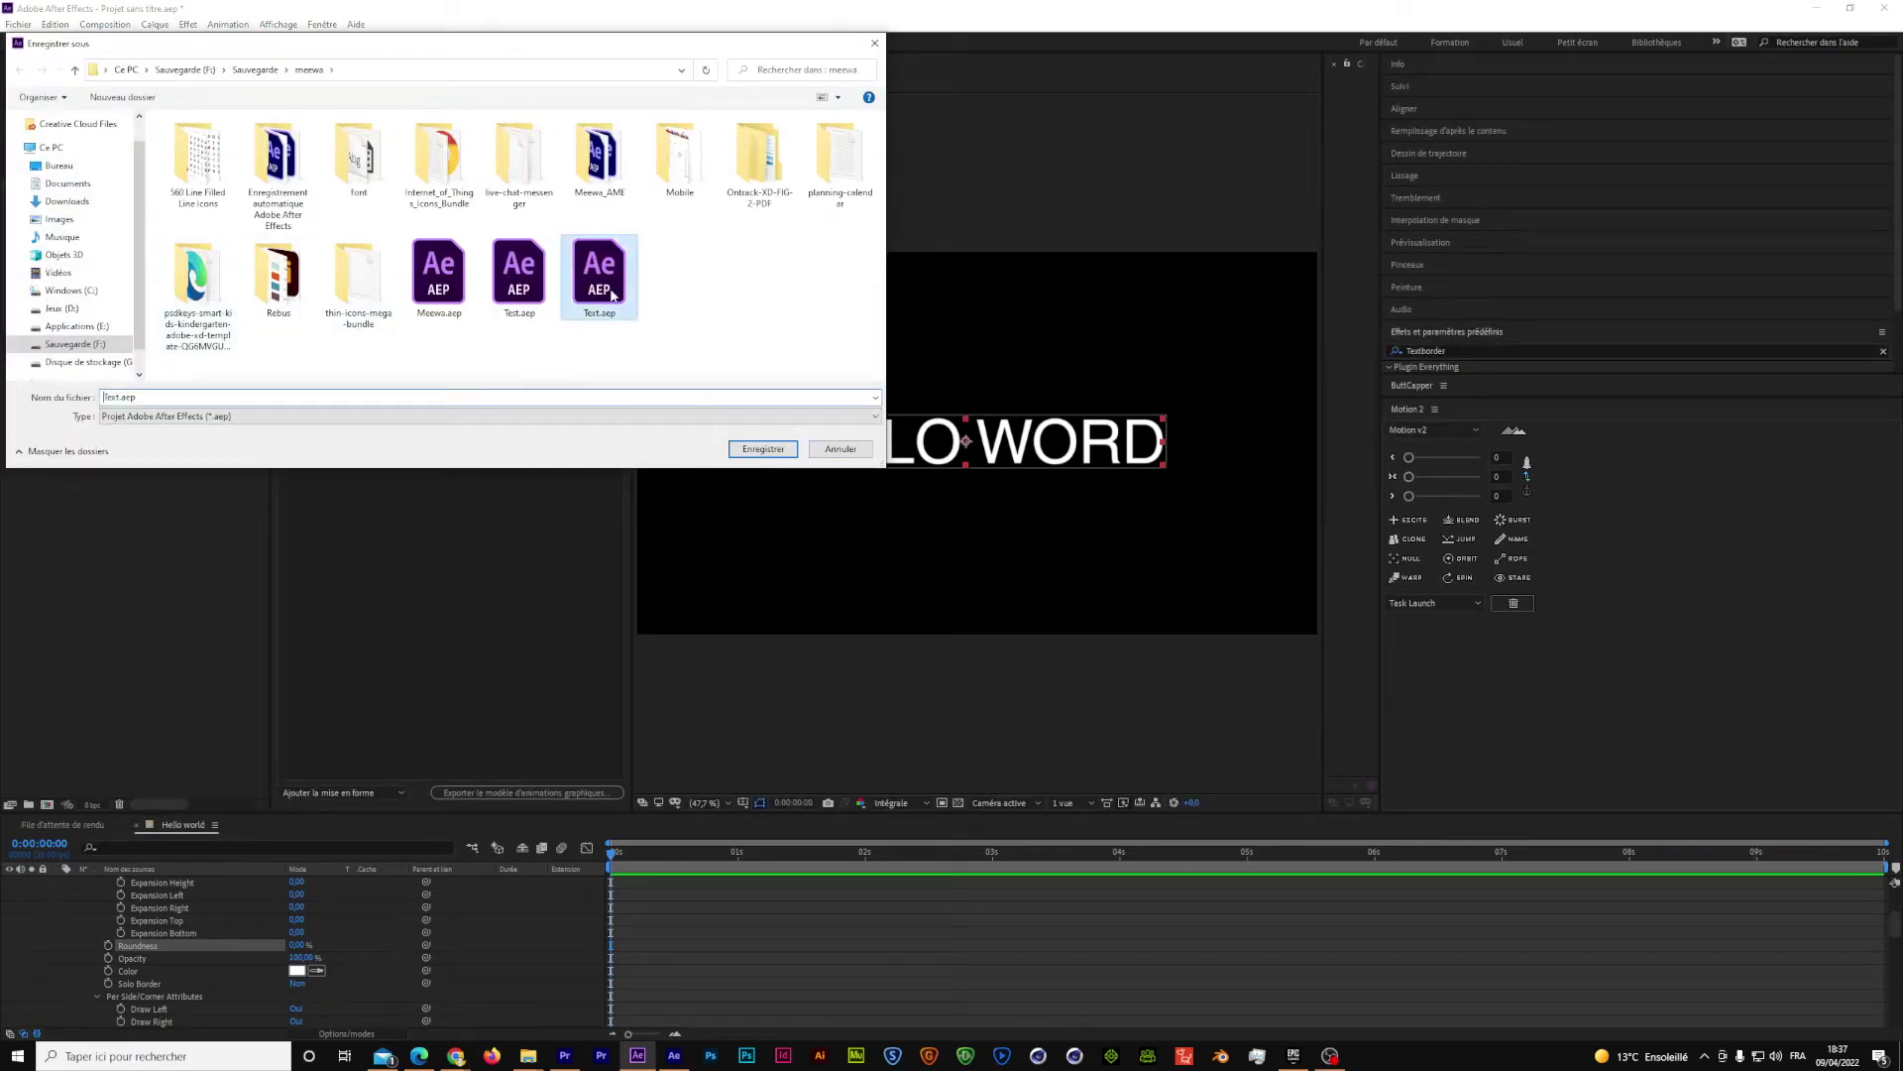
click(782, 451)
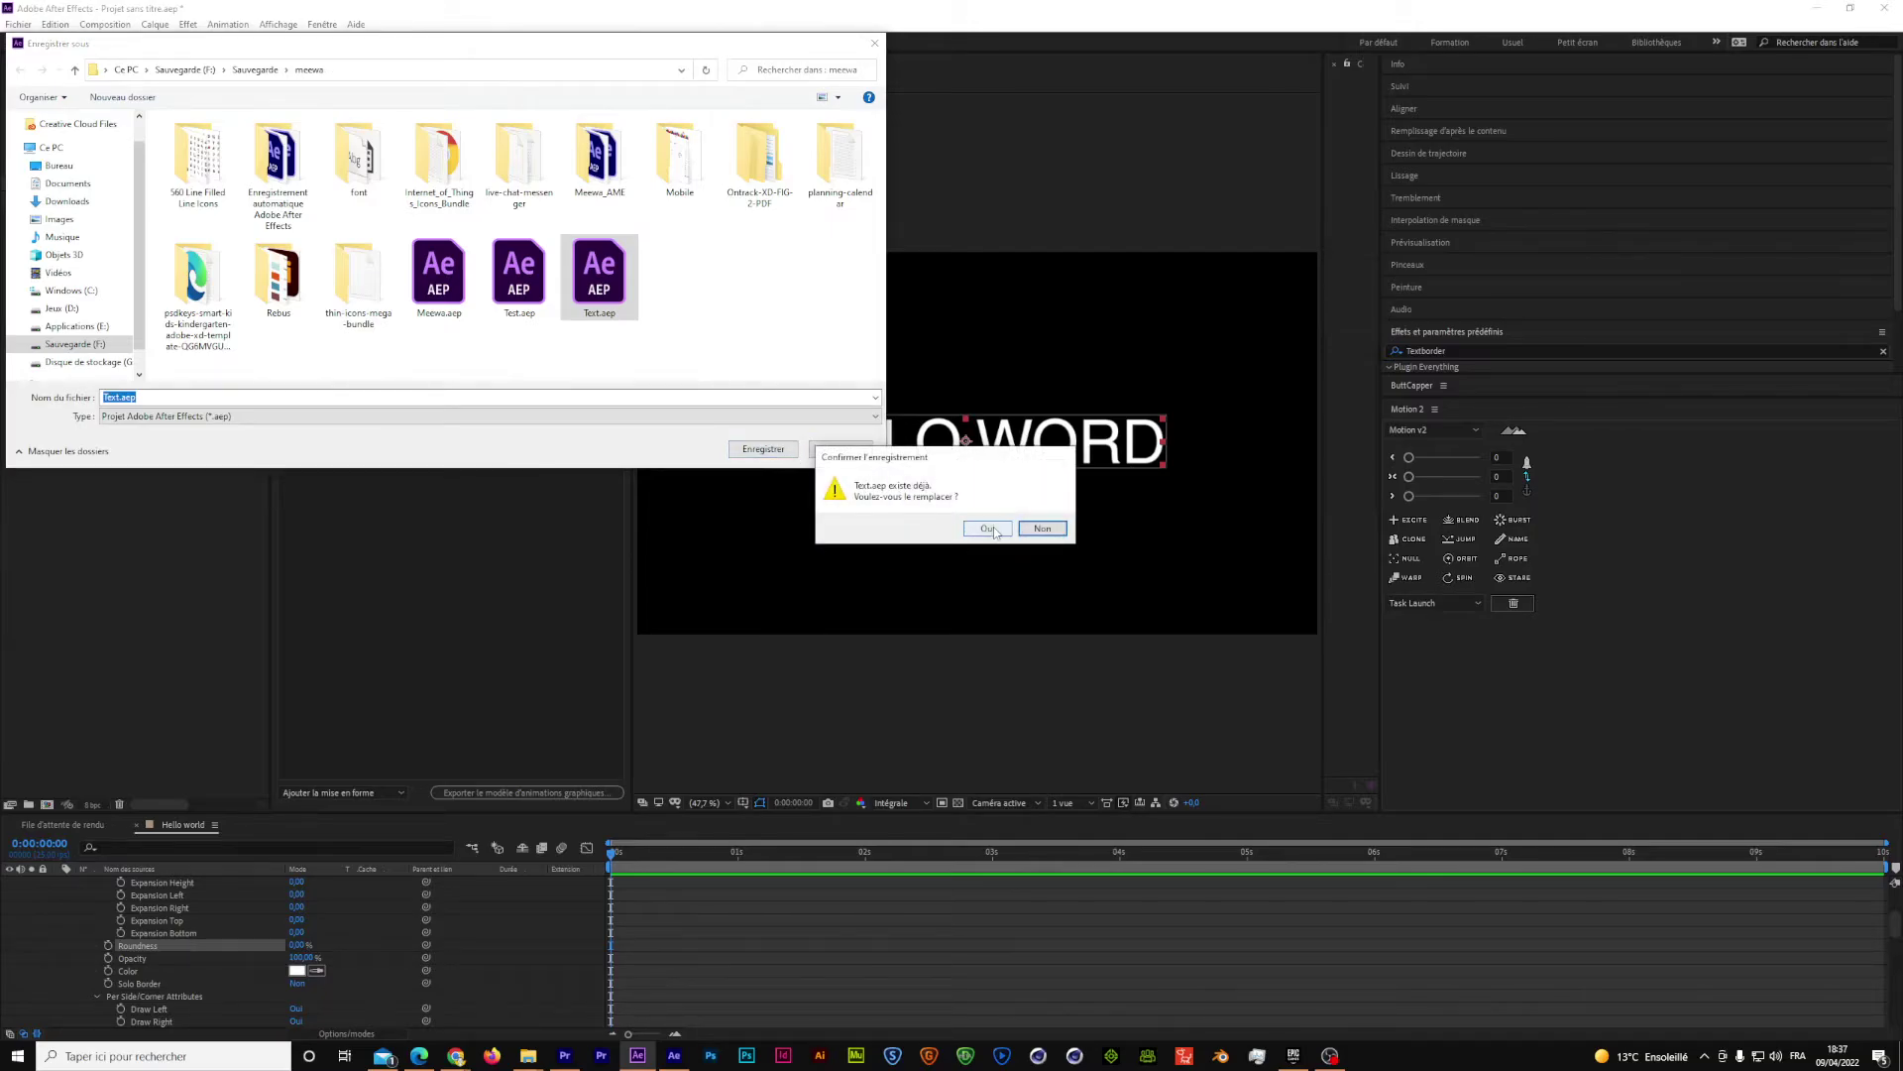
click(989, 529)
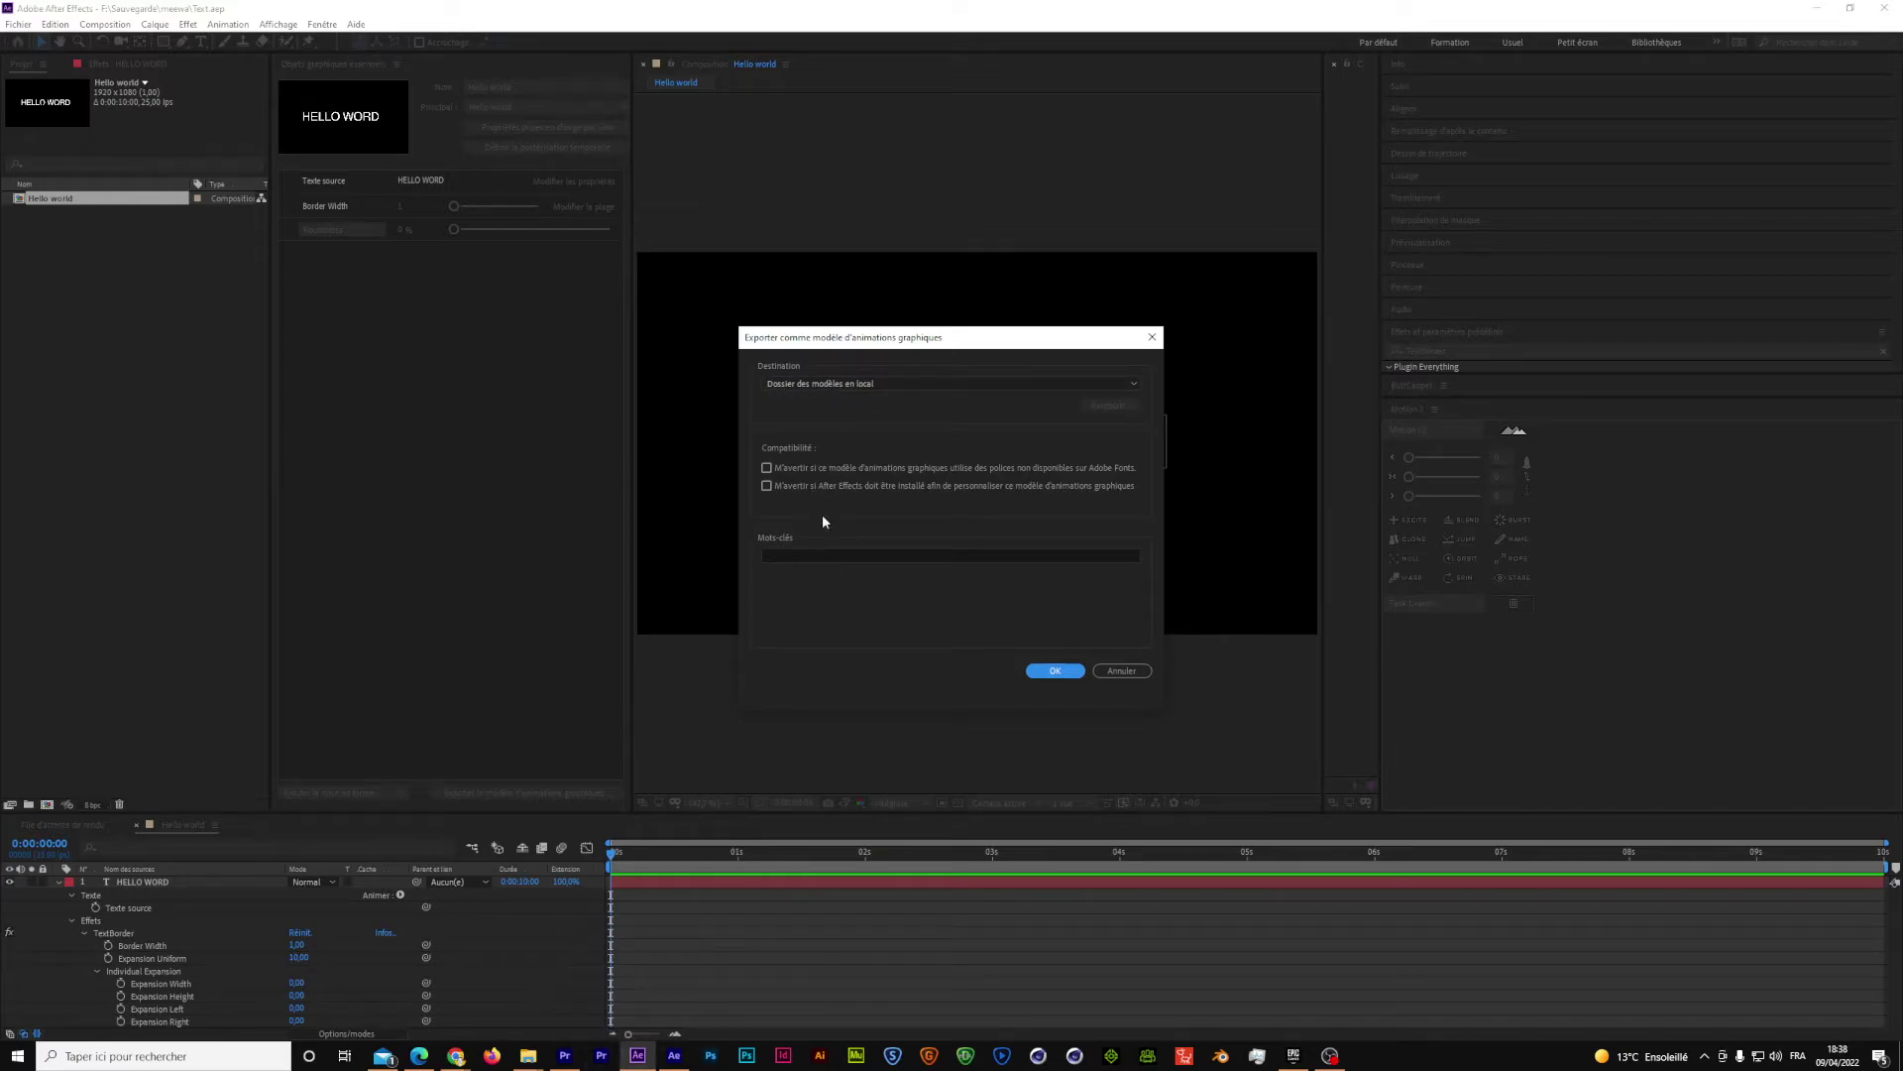
- Export the template to Dossier des modèles en local, replacing the existing file, after a brief look at Premiere Pro
click(564, 1055)
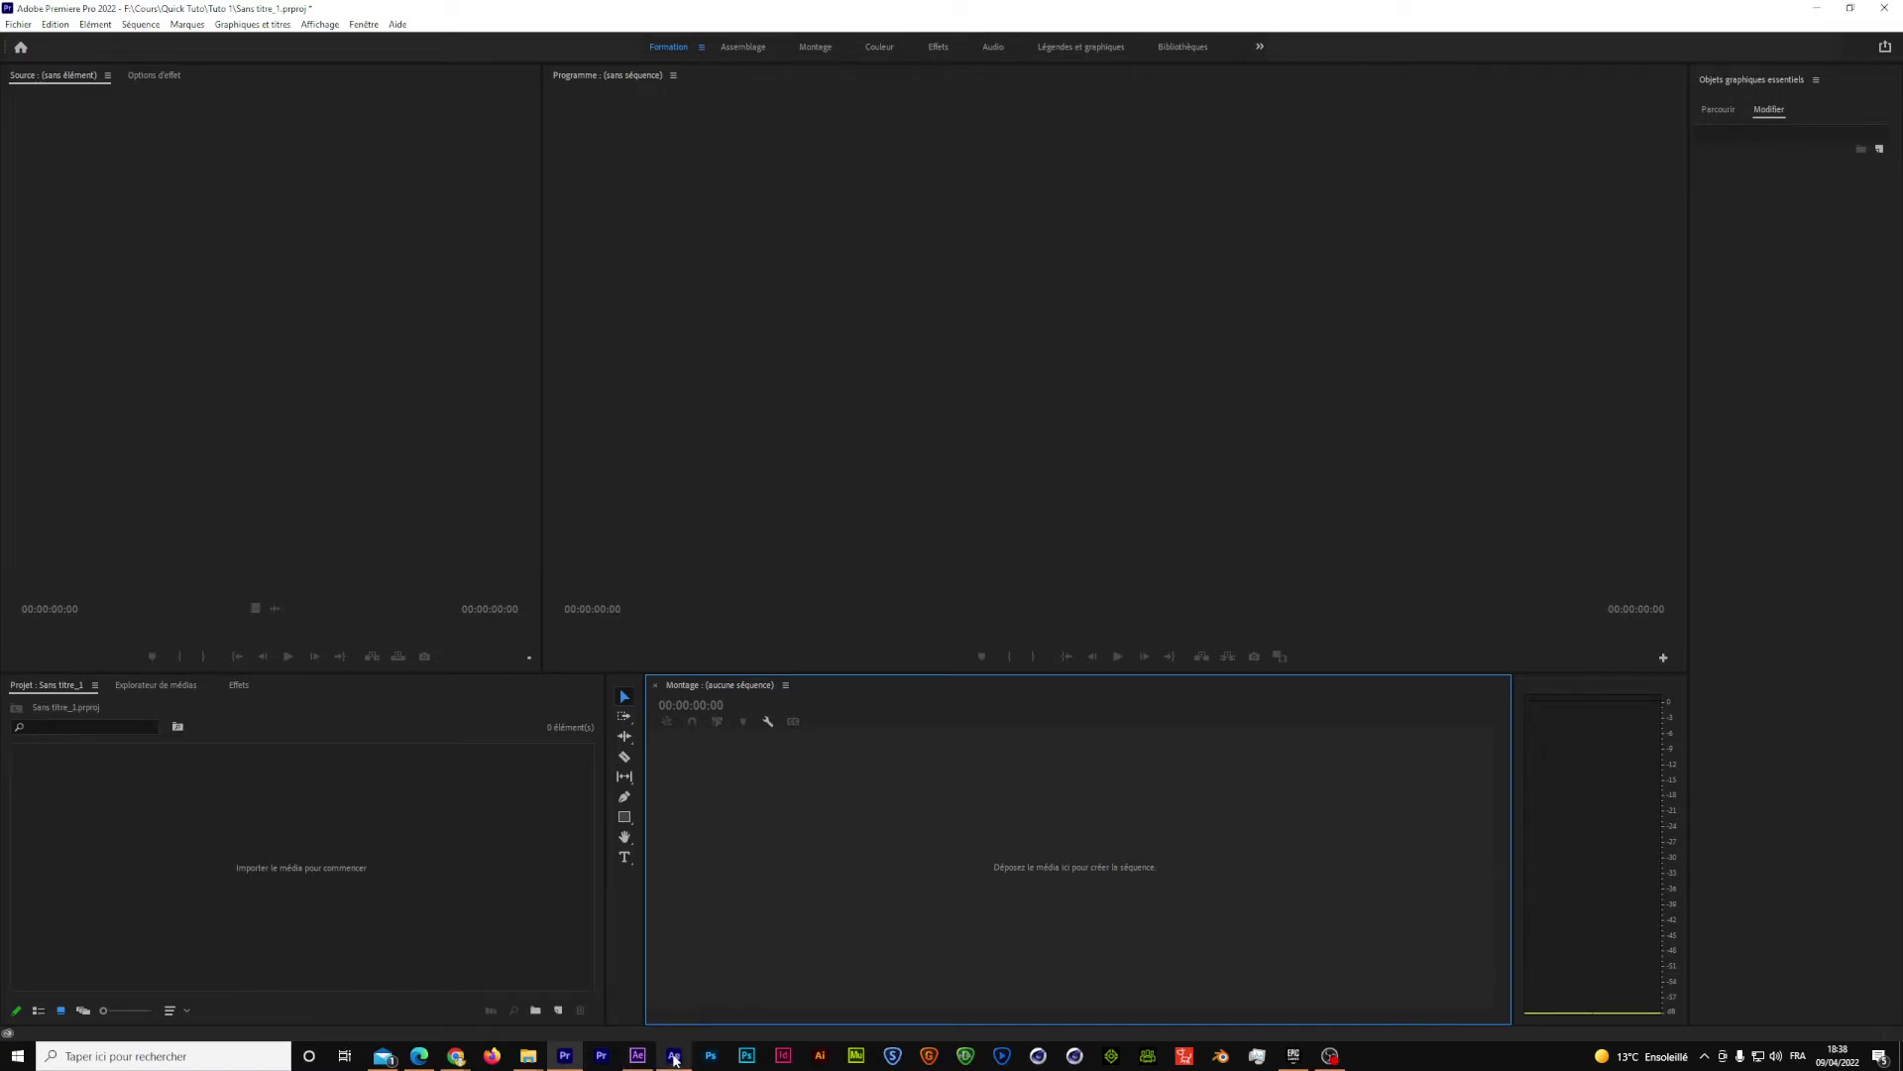
click(639, 1053)
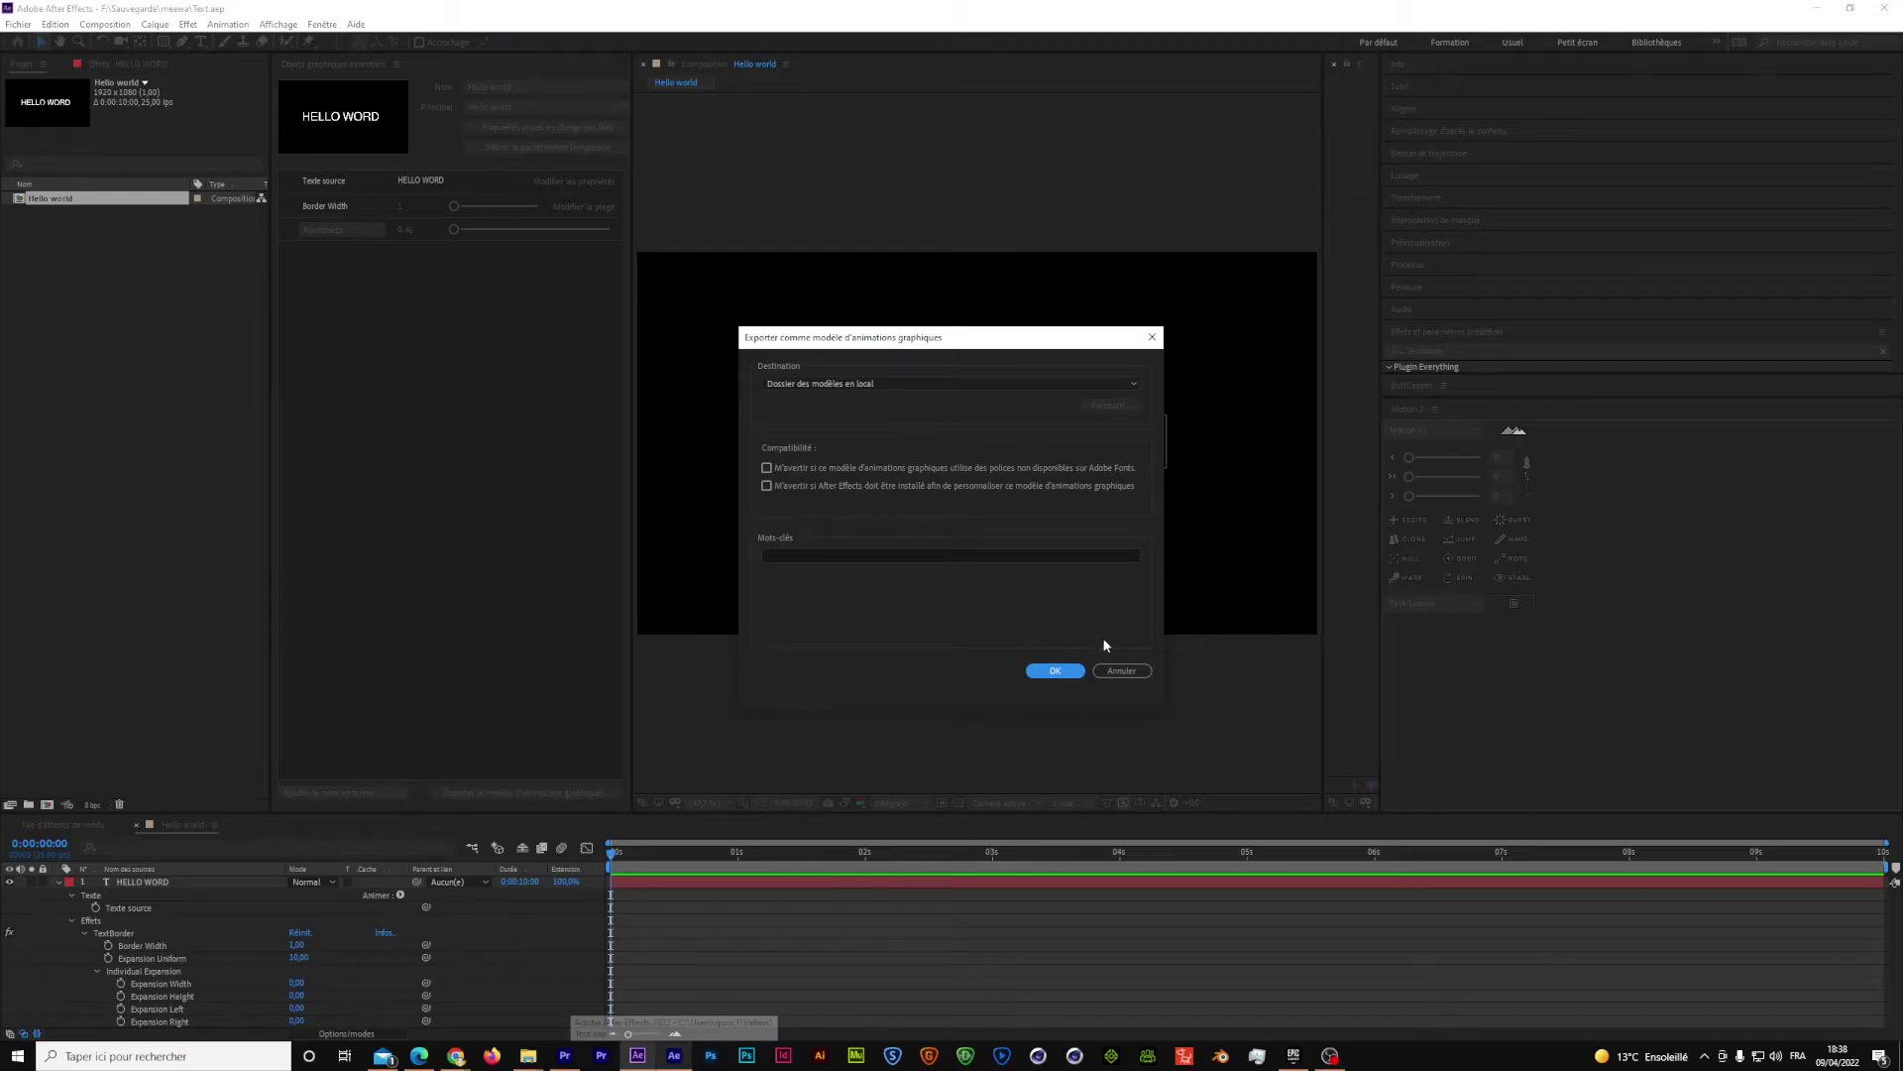
click(1061, 670)
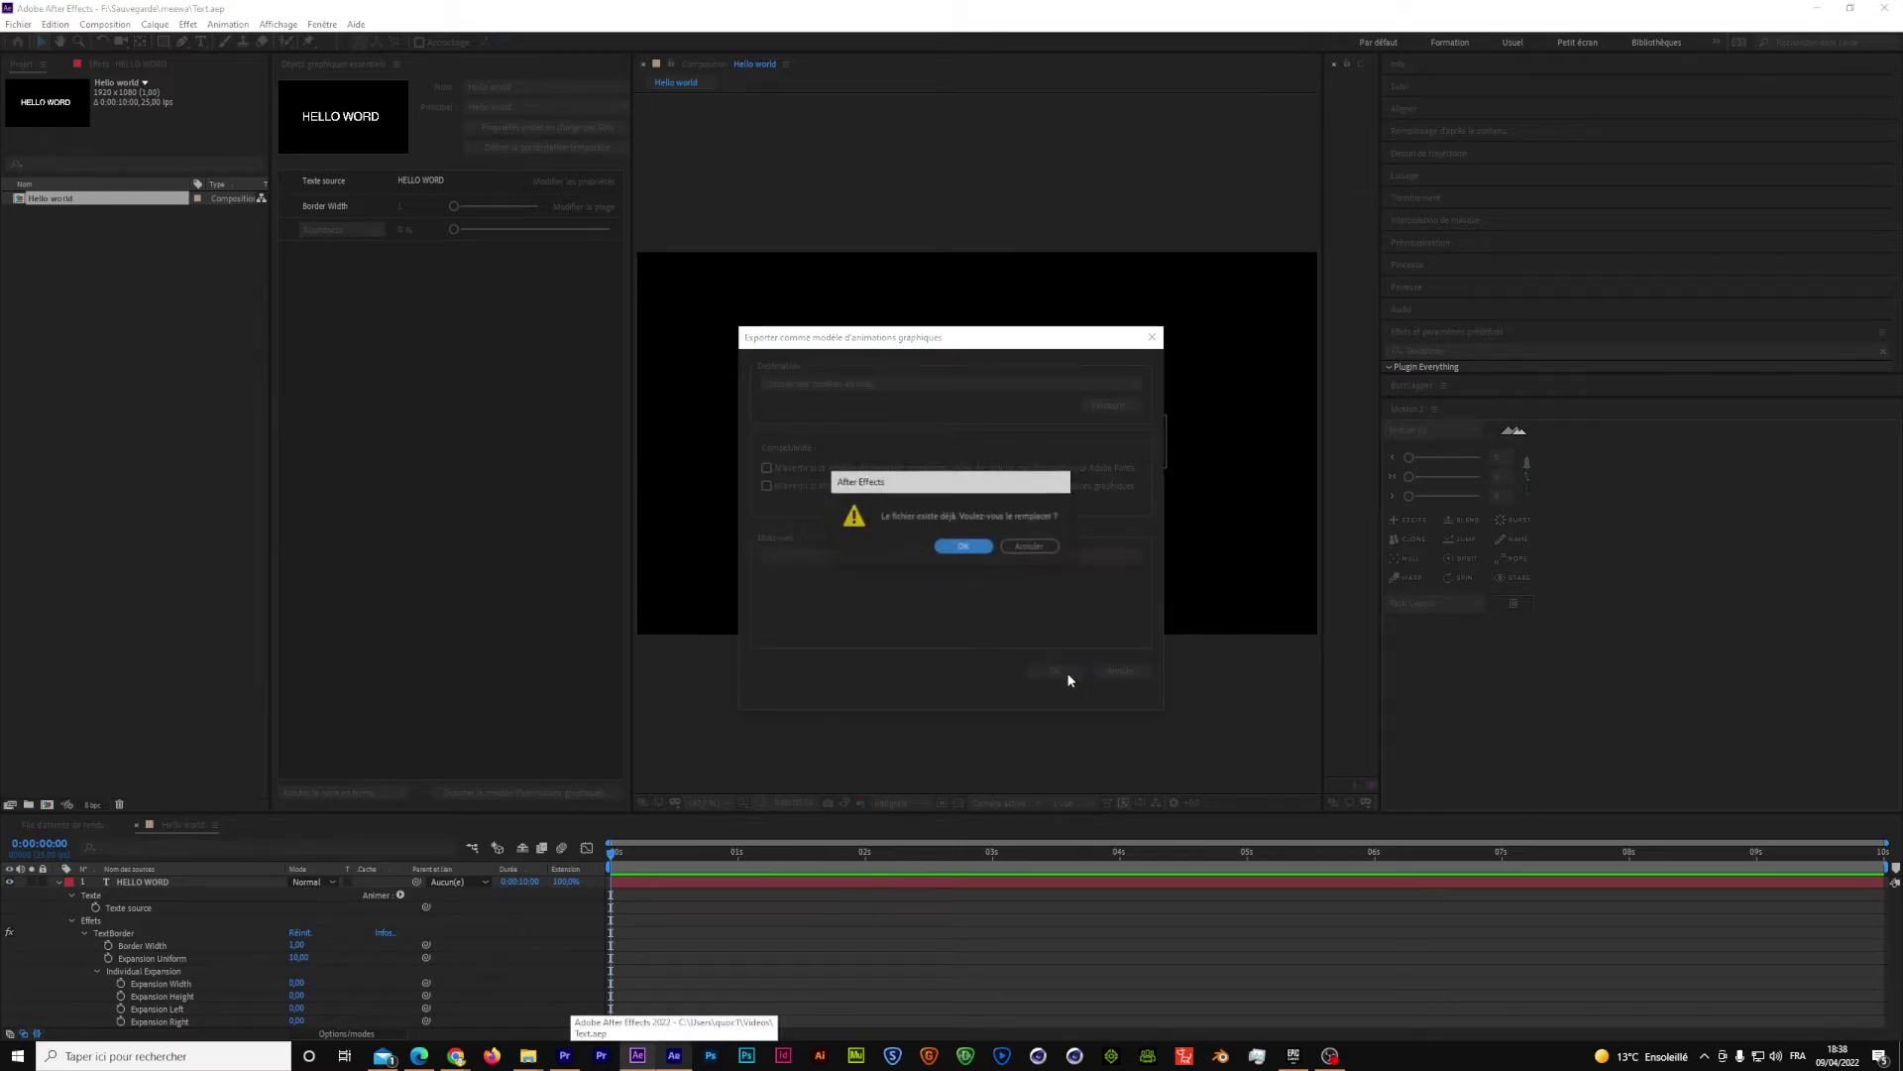
click(976, 548)
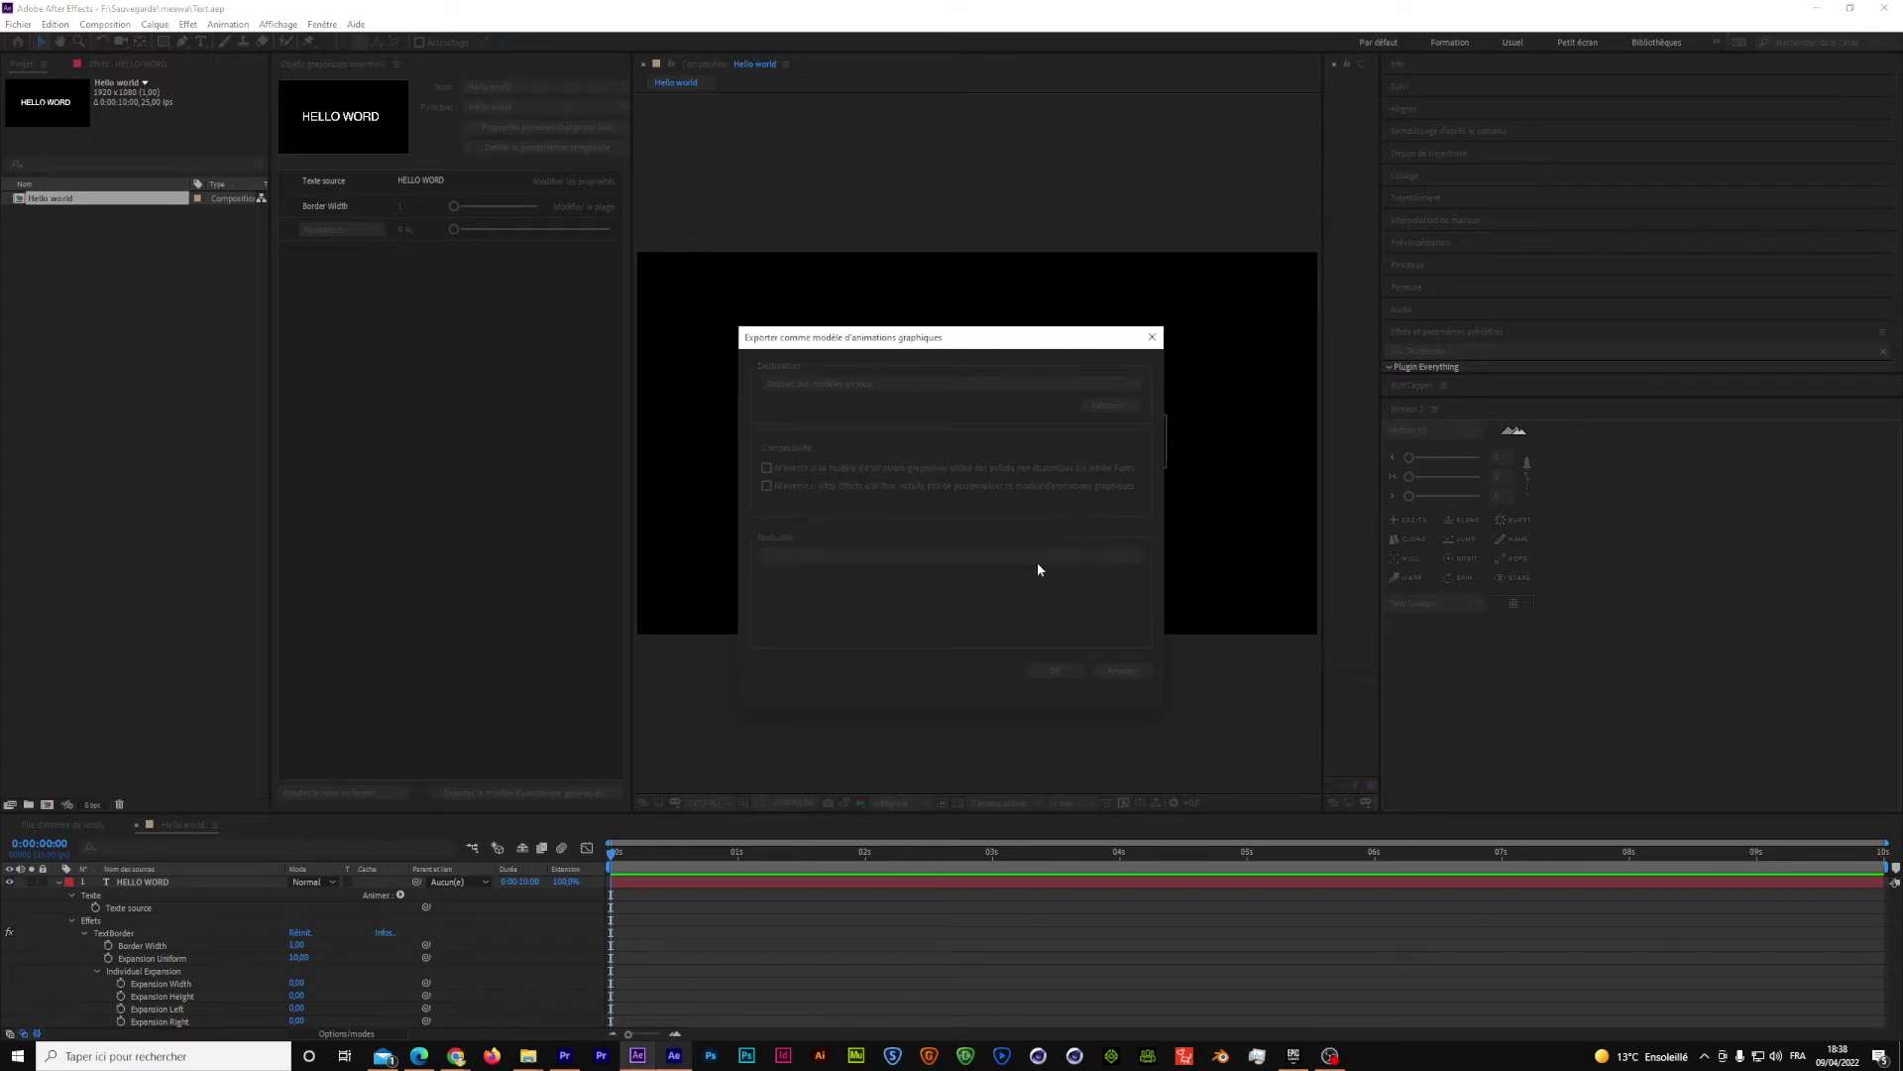
- Switch to Premiere Pro, browse the graphics templates and try to place Hello world in the empty timeline
click(566, 1056)
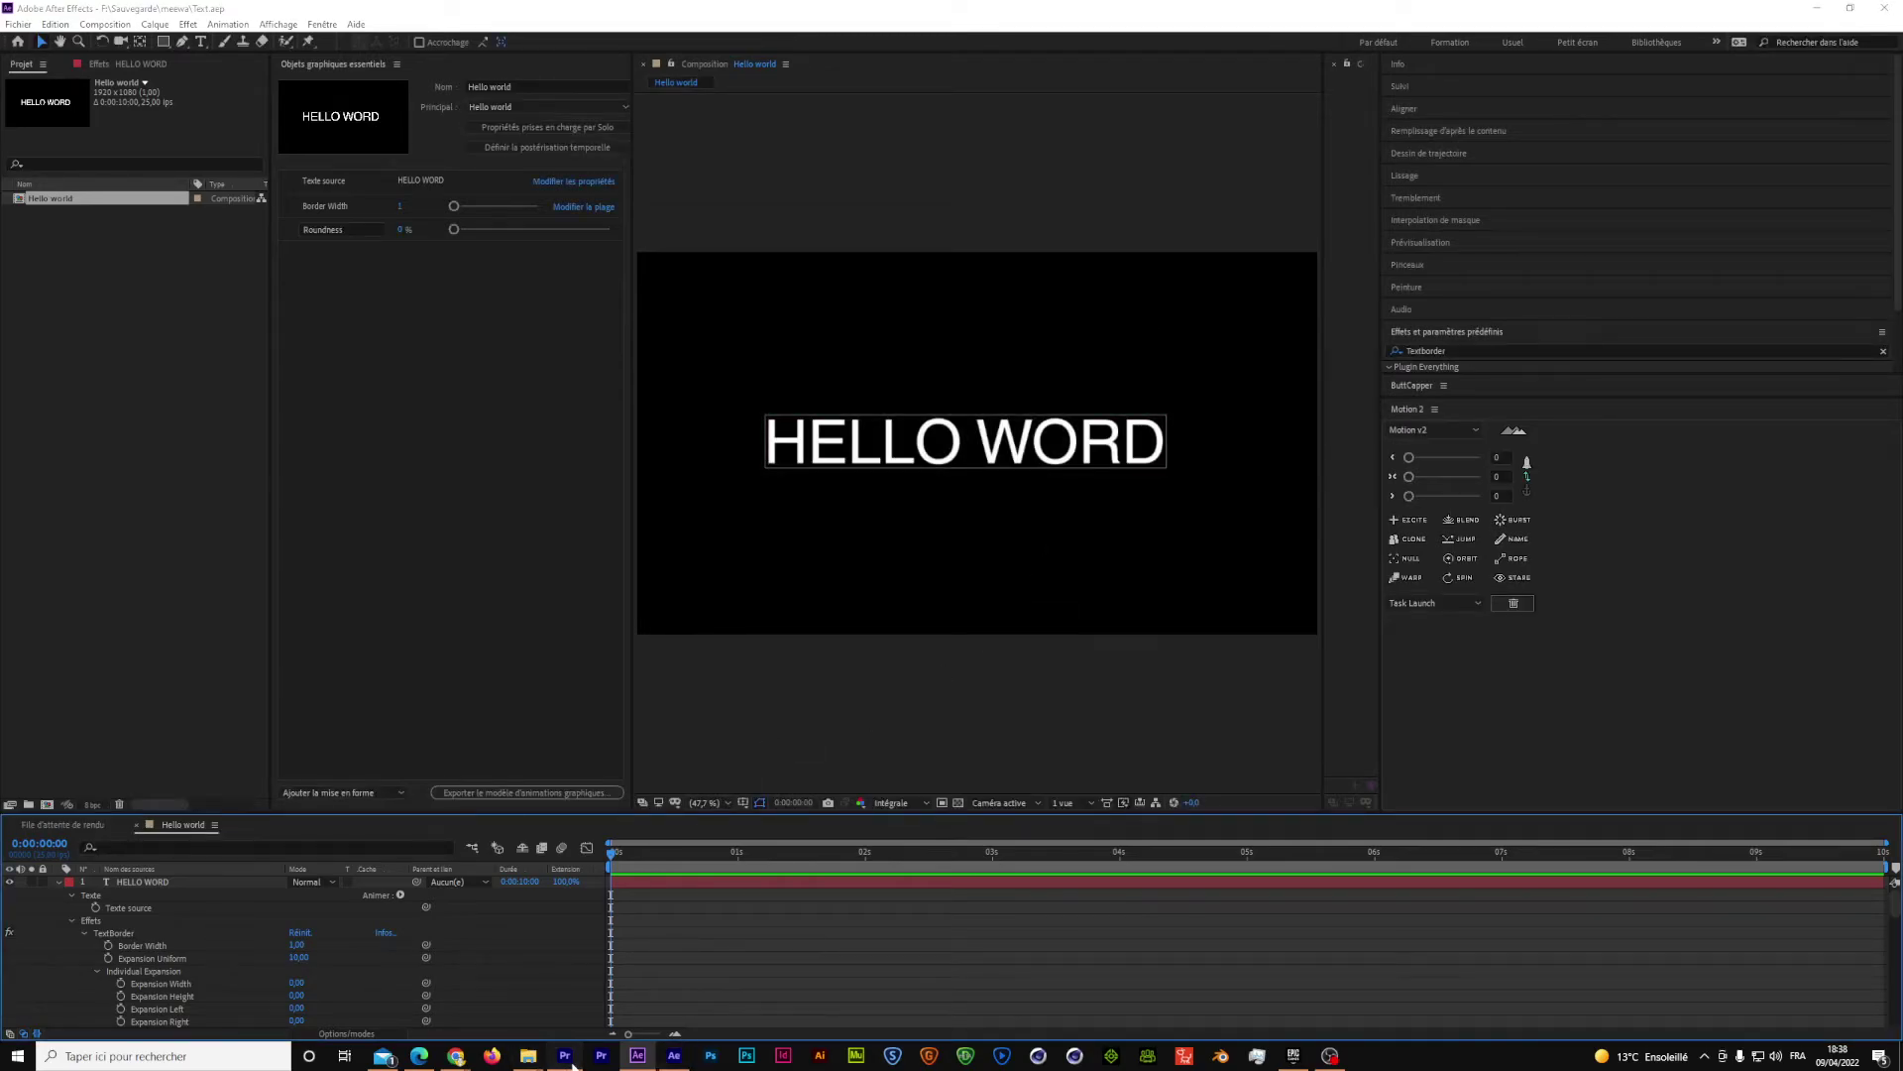
click(1708, 112)
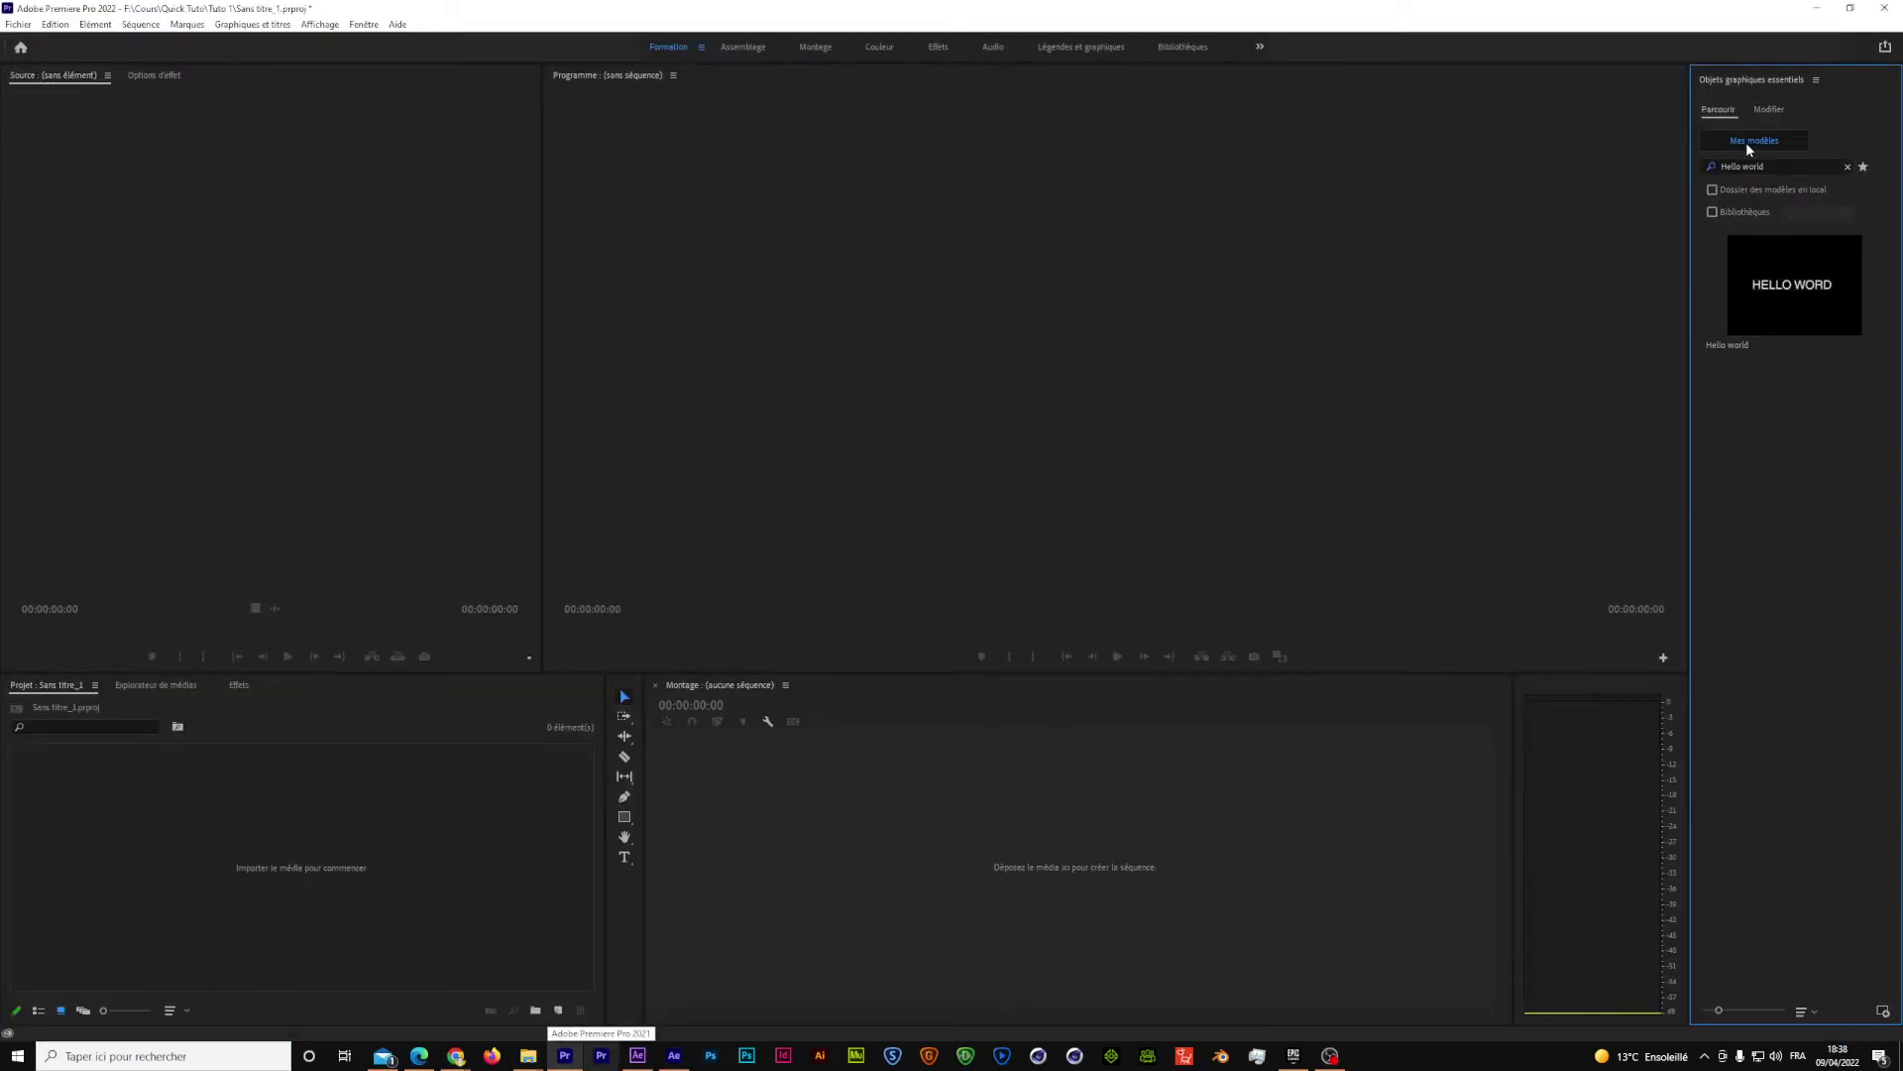
drag(1471, 601, 1087, 830)
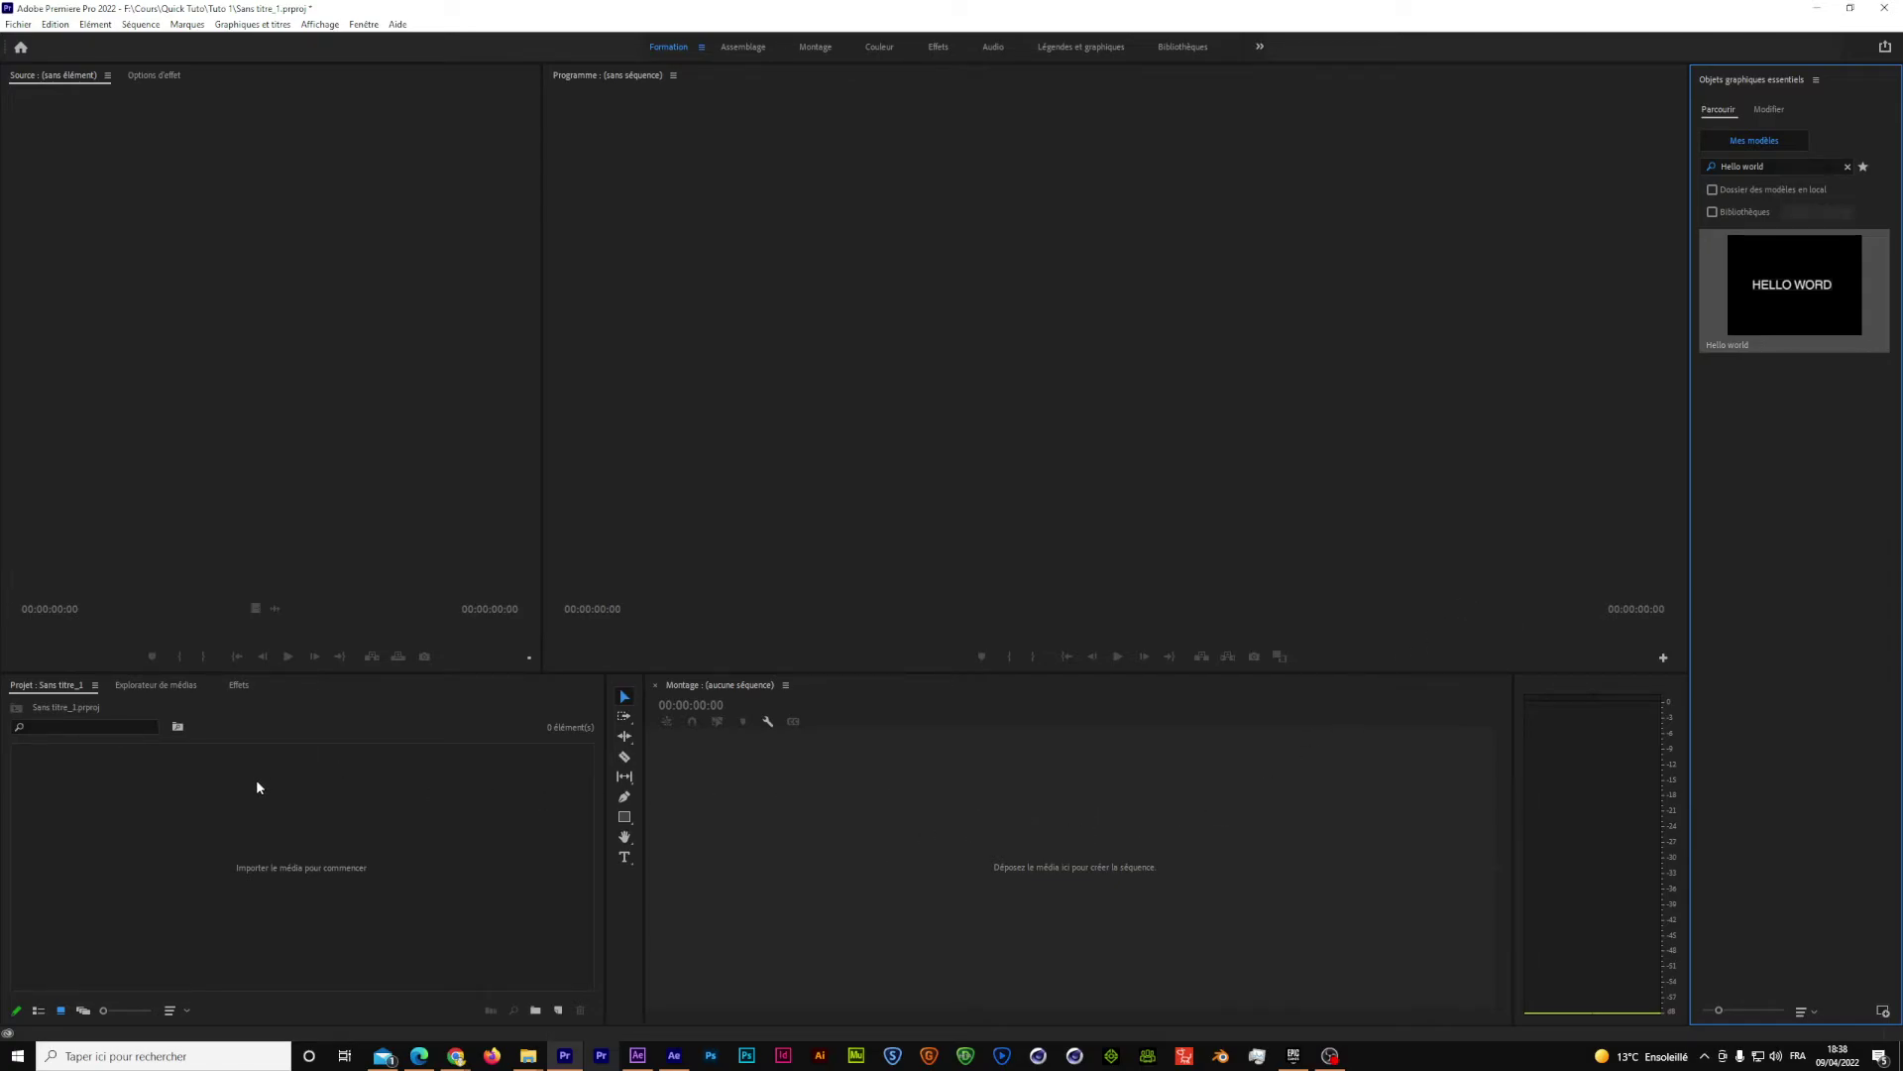
- Import TEASER TRICKART.mp4 from the Vidéos folder straight into the empty timeline to create a sequence from it
right_click(354, 833)
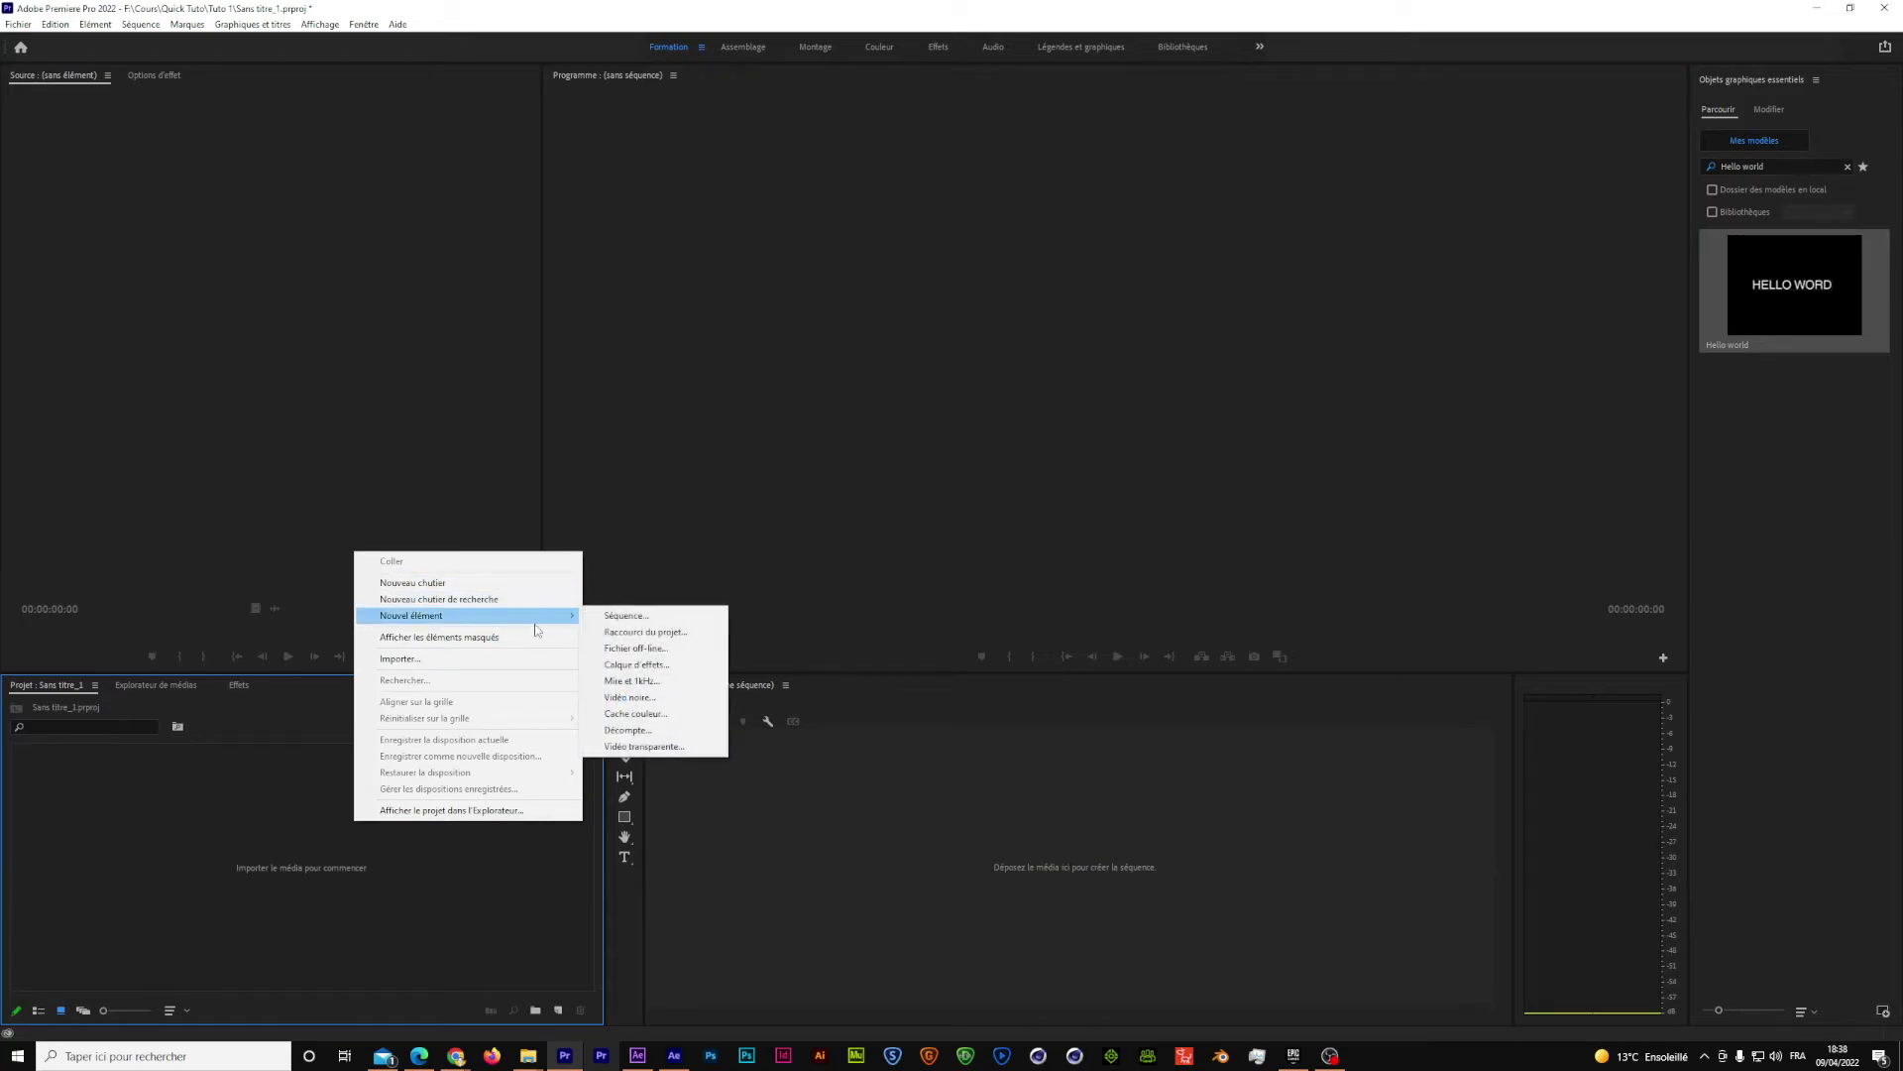
click(451, 810)
click(532, 1063)
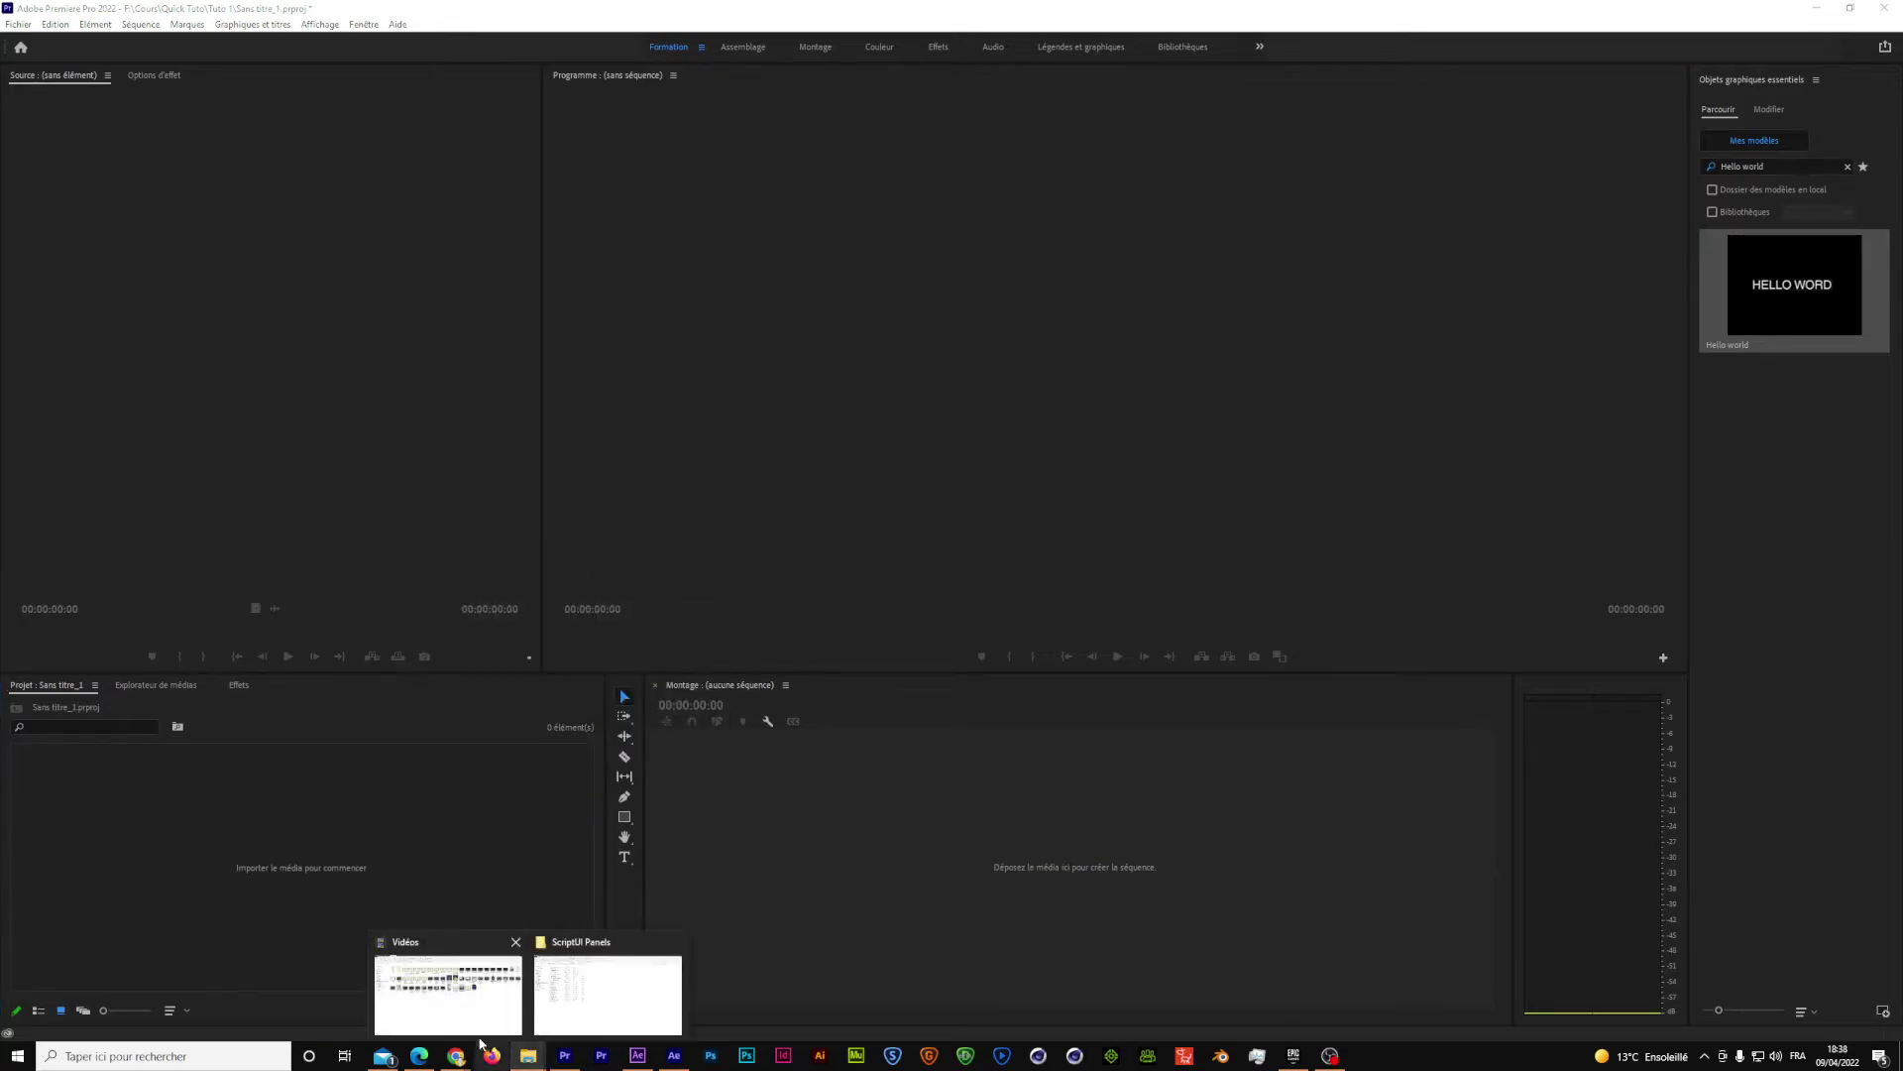
click(490, 1003)
drag(1124, 433, 724, 859)
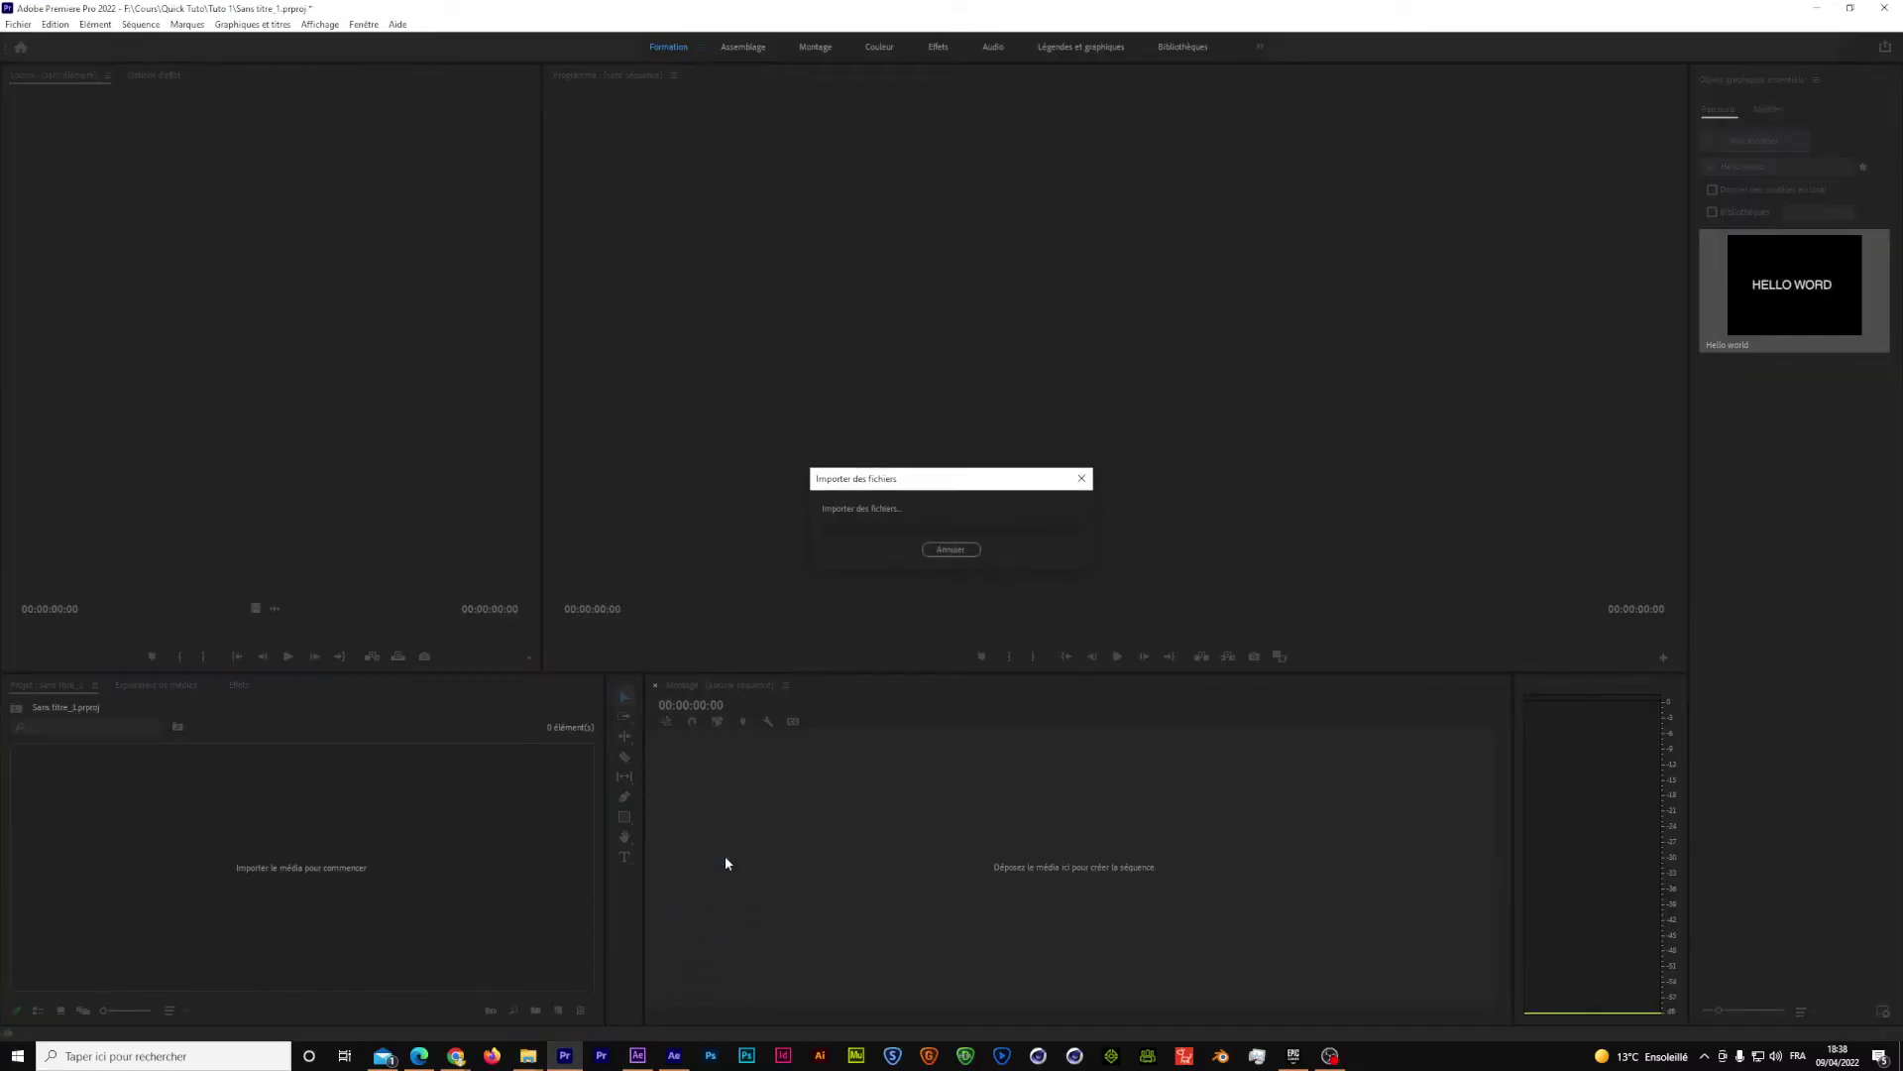
click(446, 909)
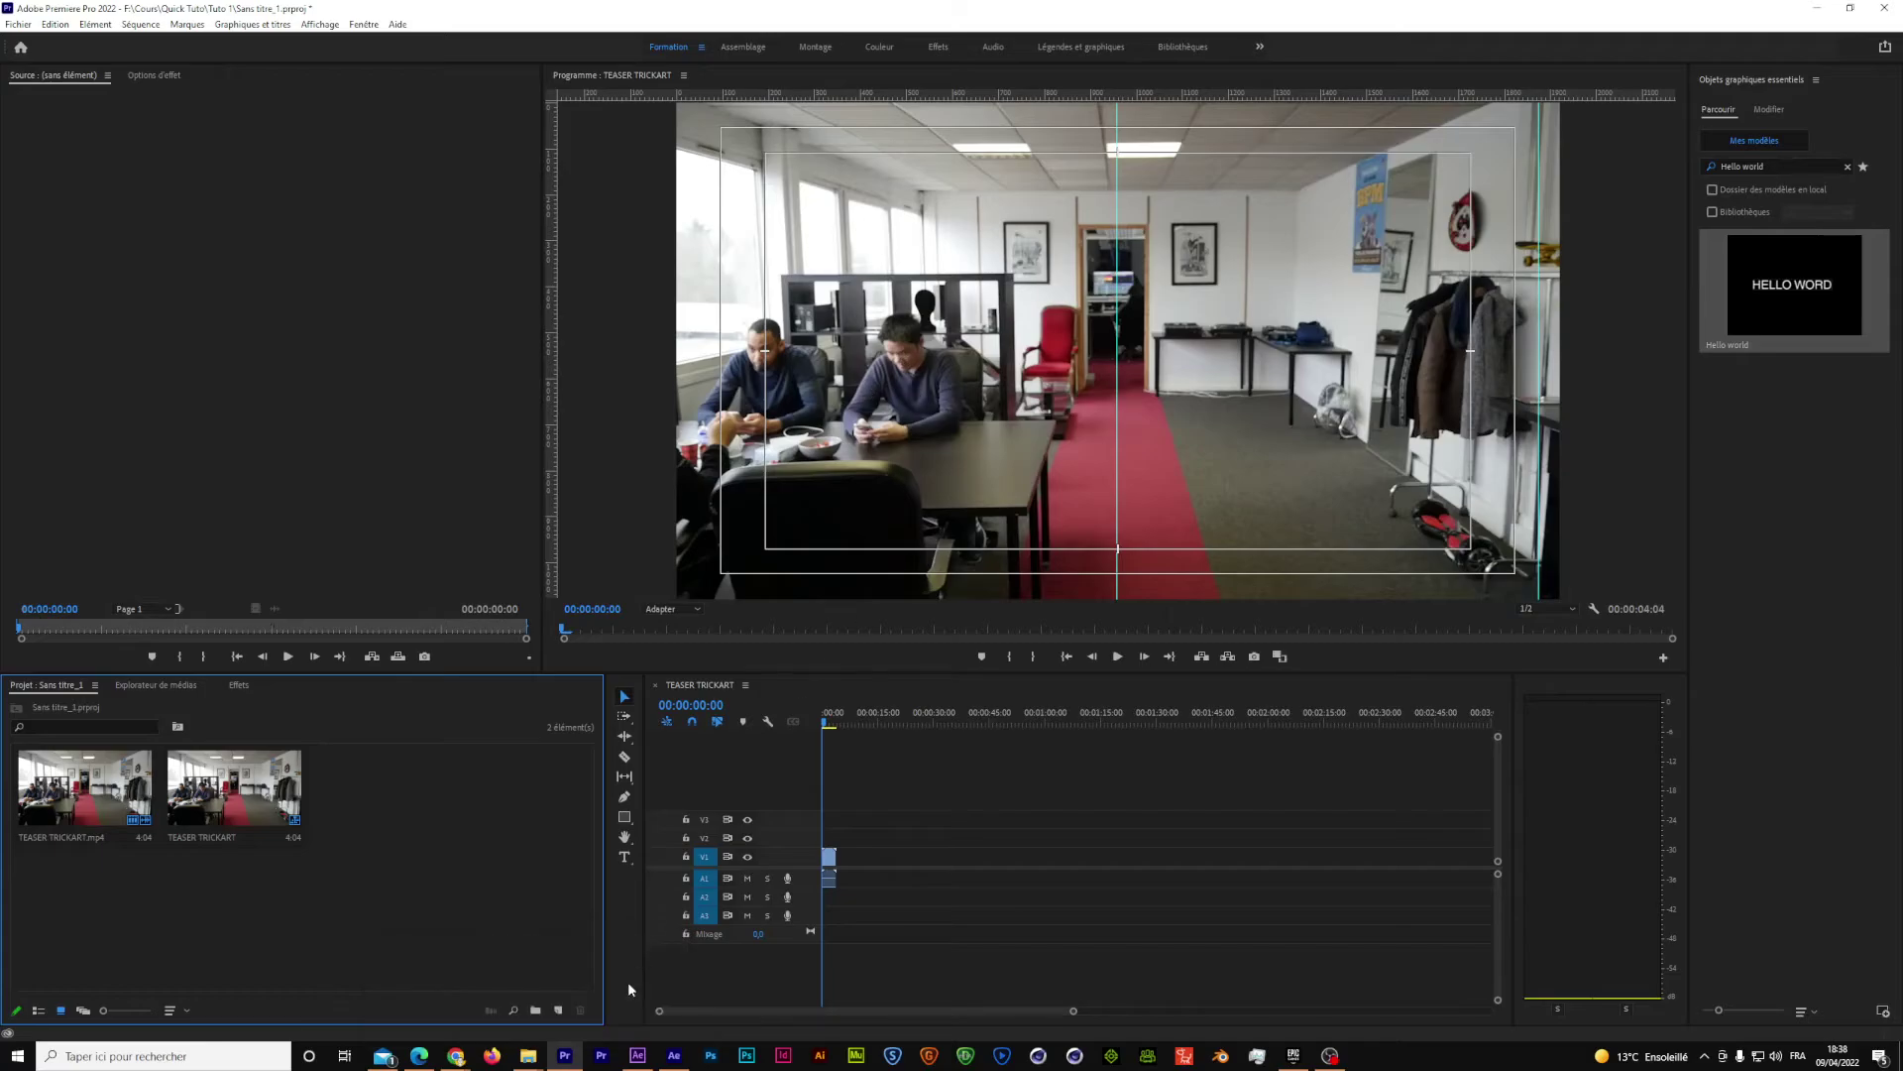
- Search the graphics templates for Hello and place Hello world on track V2 at the start of the sequence
click(1753, 328)
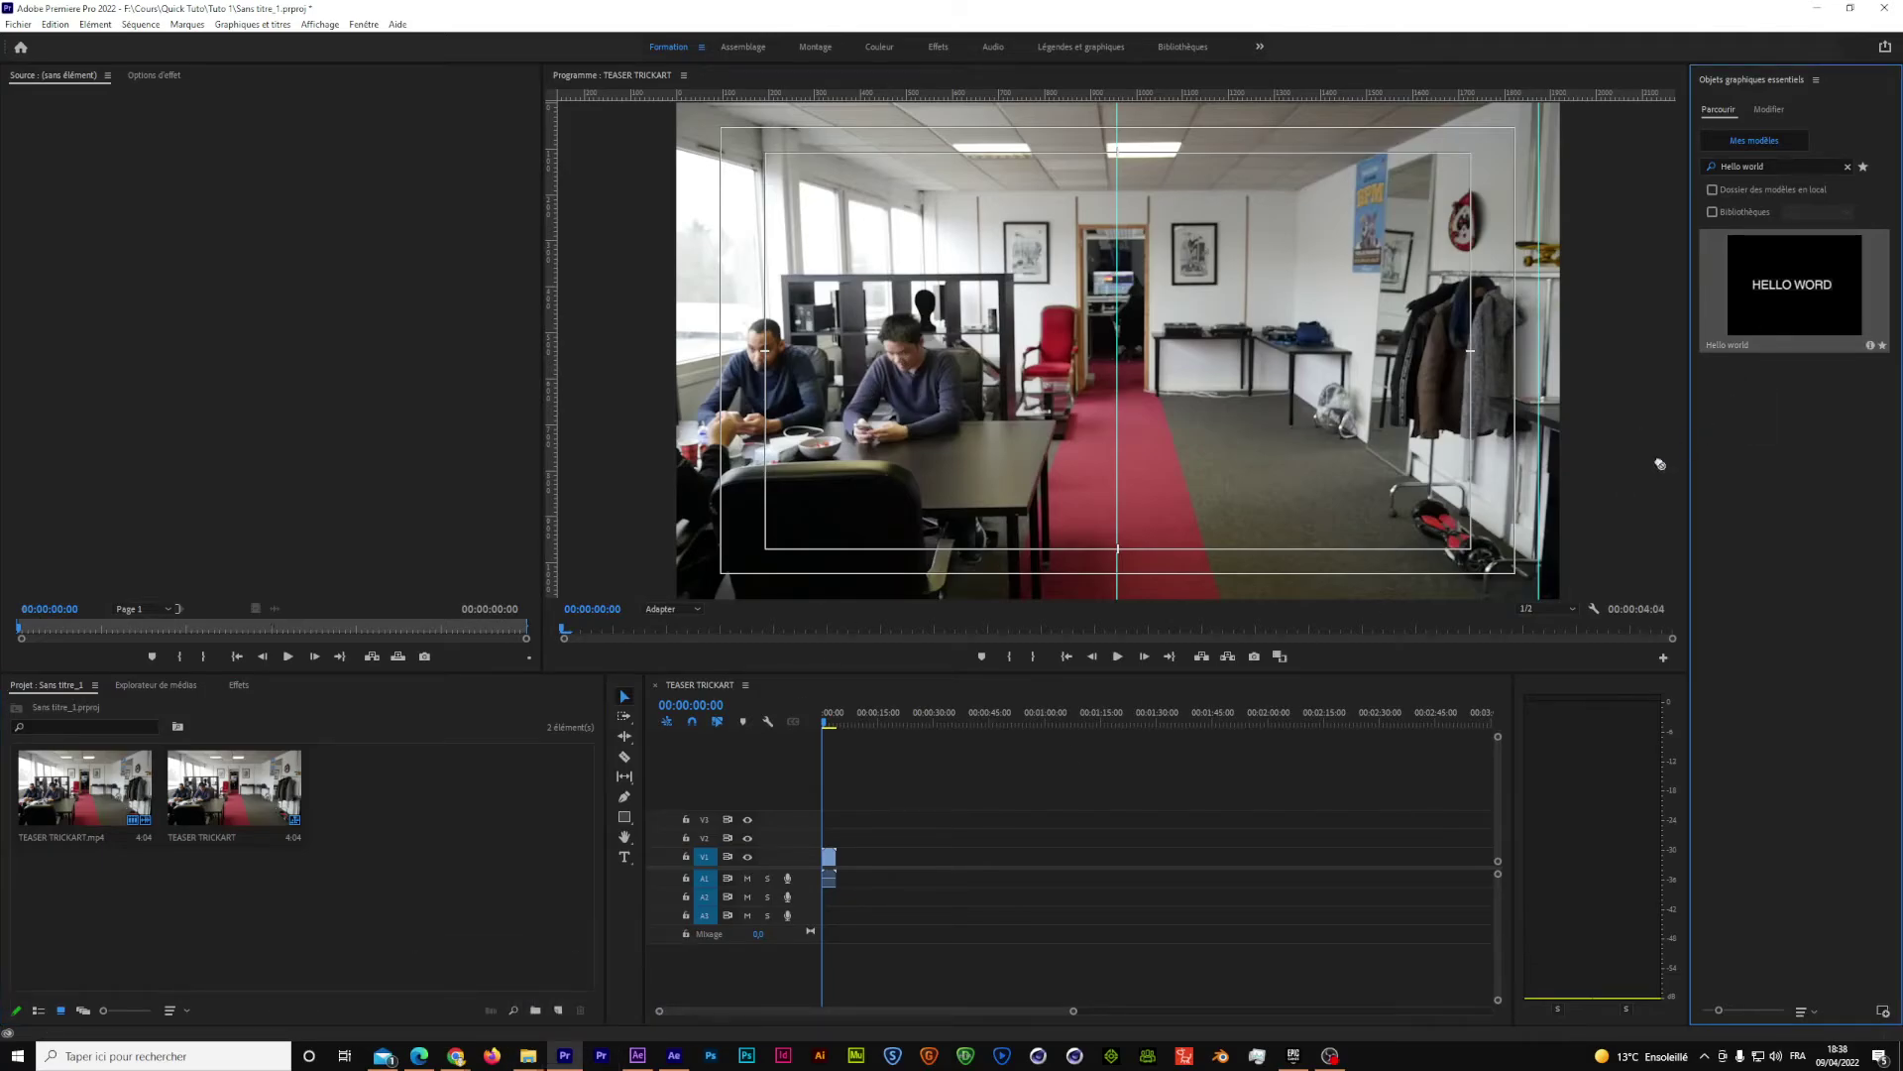
click(1847, 166)
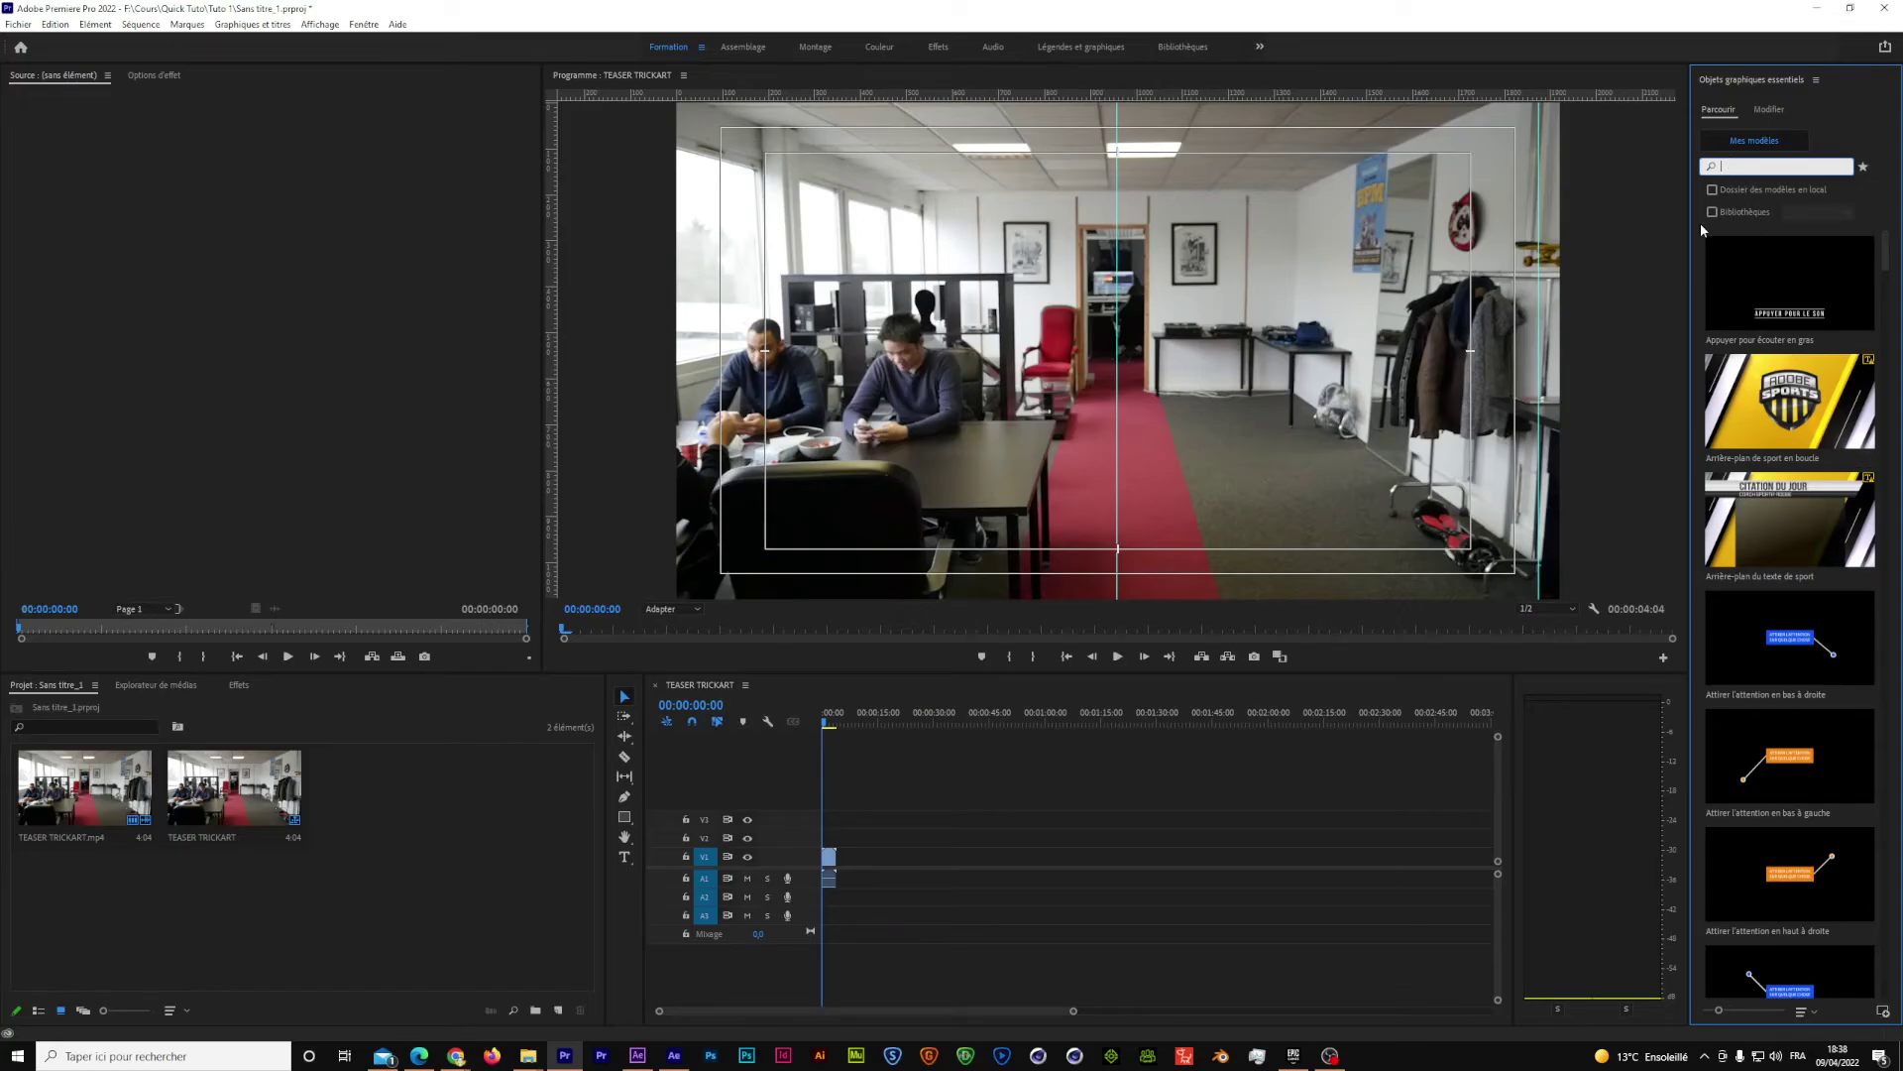
text(llo)
key(Return)
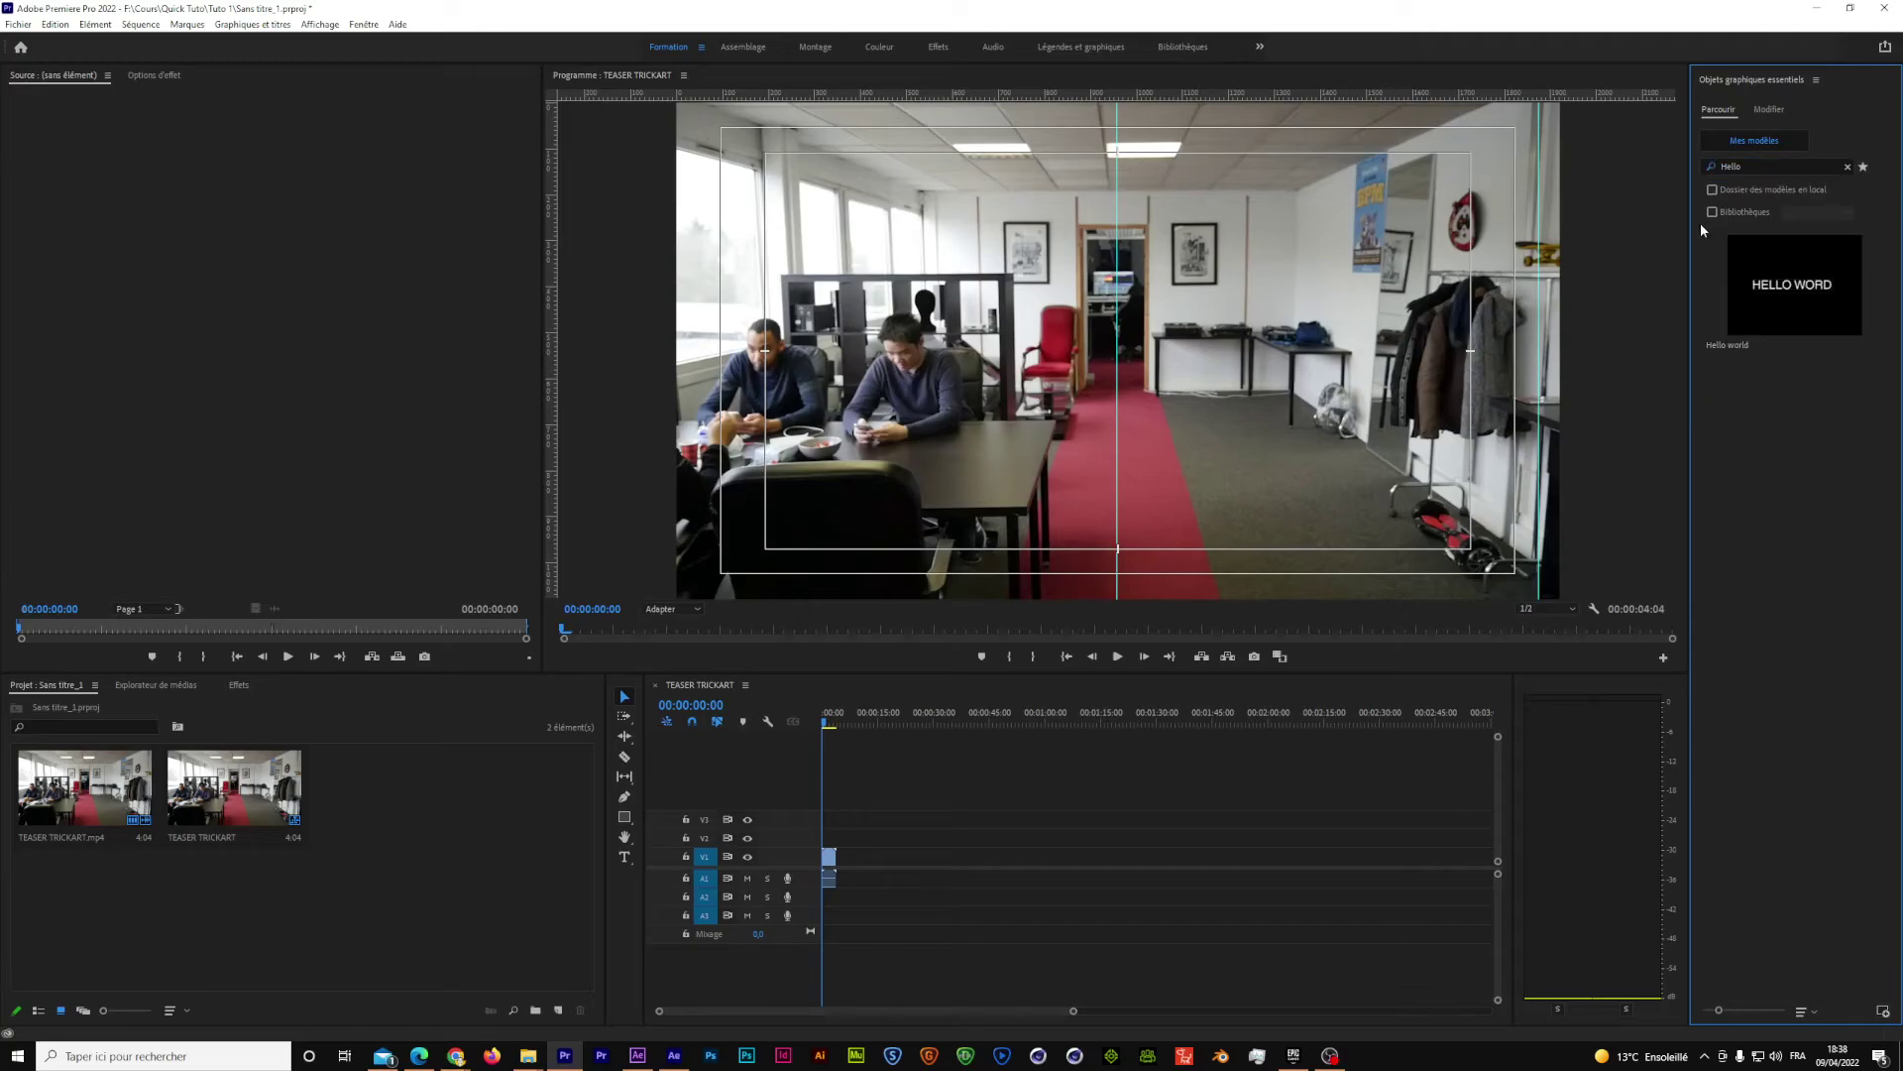
drag(1741, 287, 825, 839)
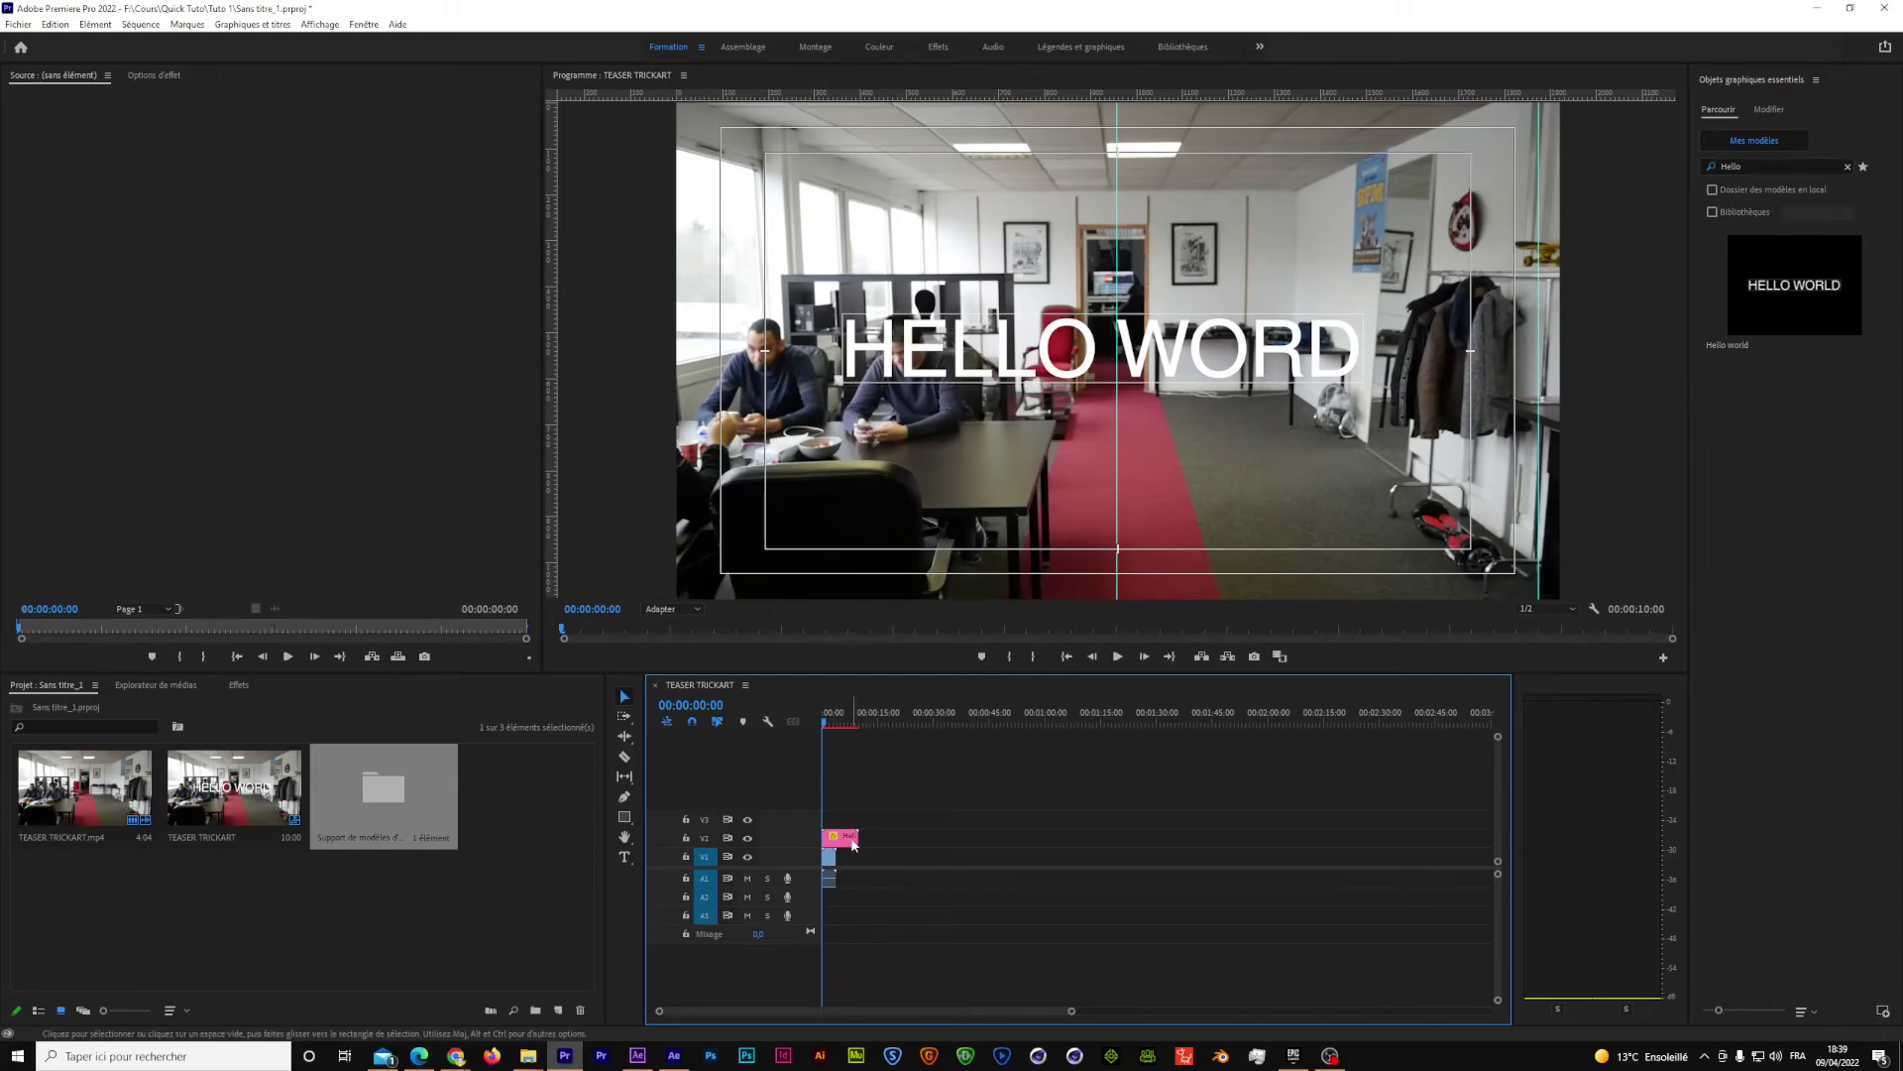
- Correct the Hello world graphic's source text to HELLO WORLD, glance at the transcription and subtitle views, and close the text window
double_click(849, 838)
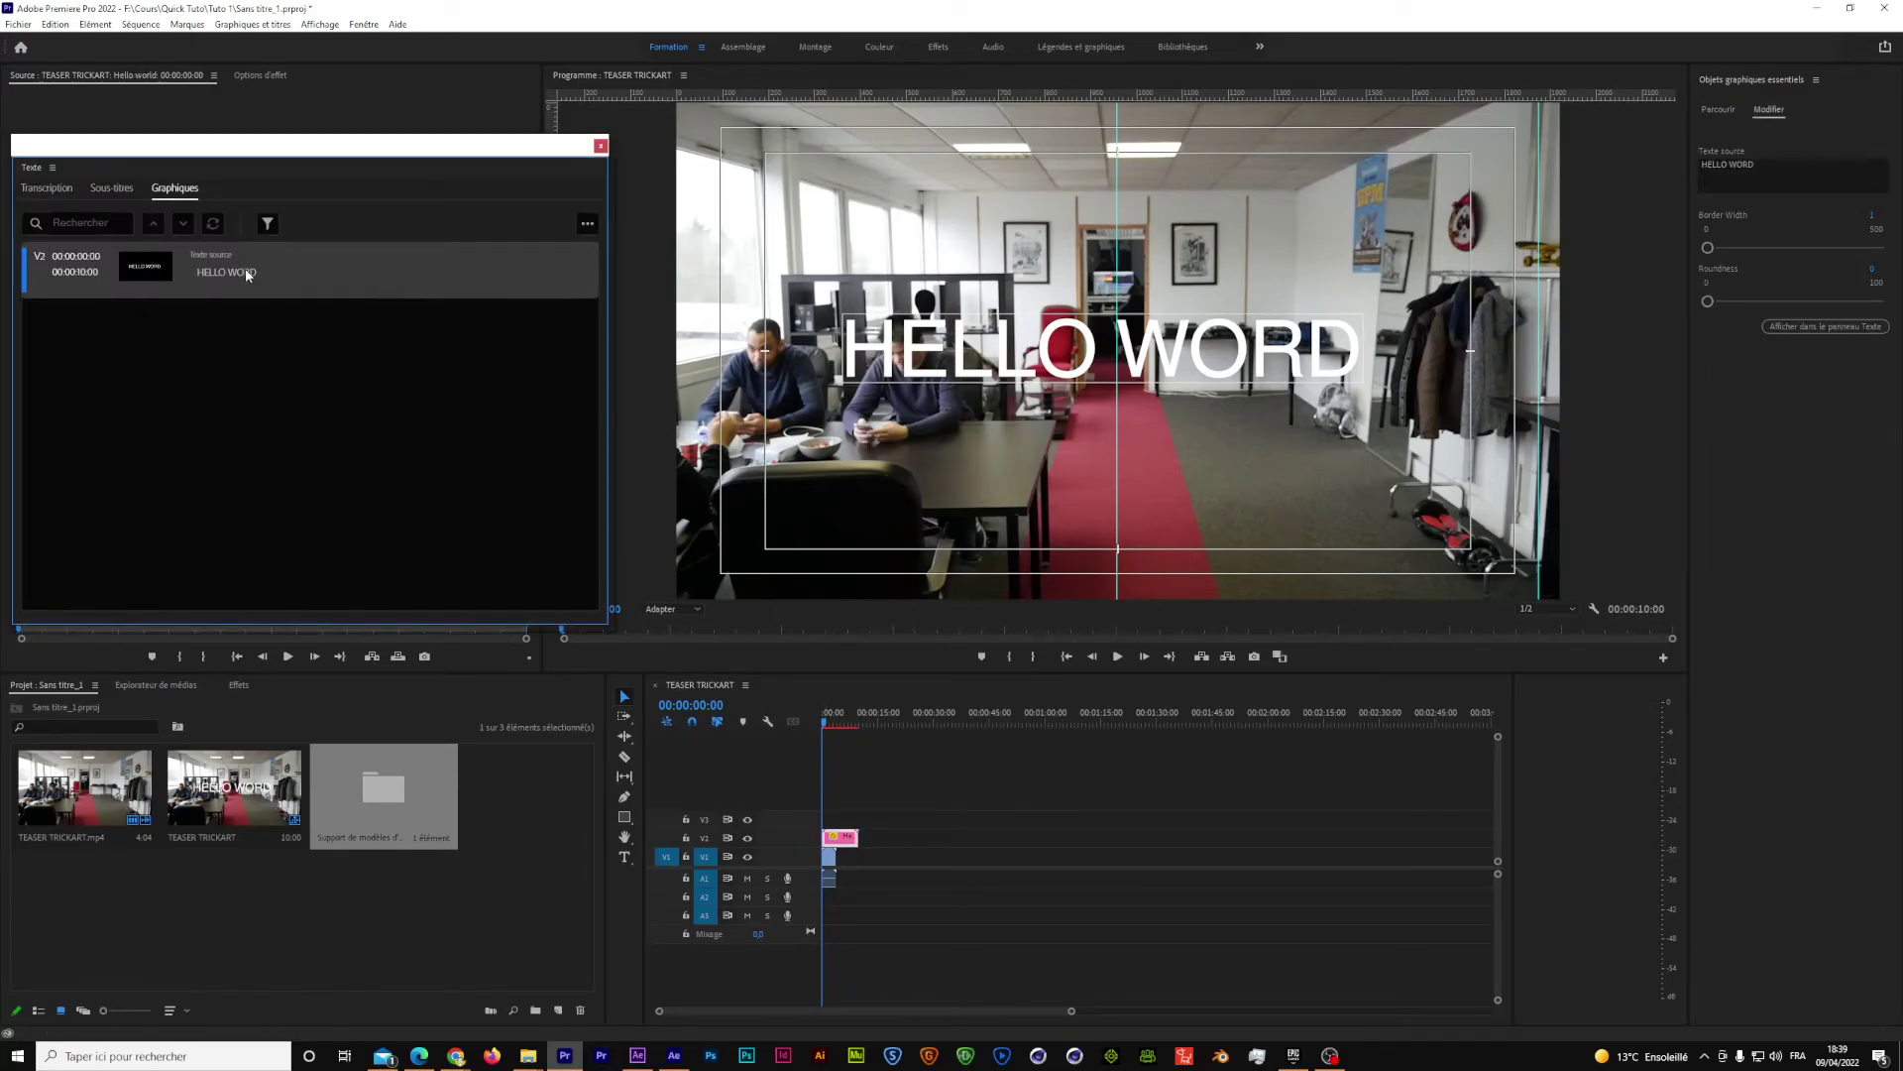
double_click(249, 279)
click(290, 283)
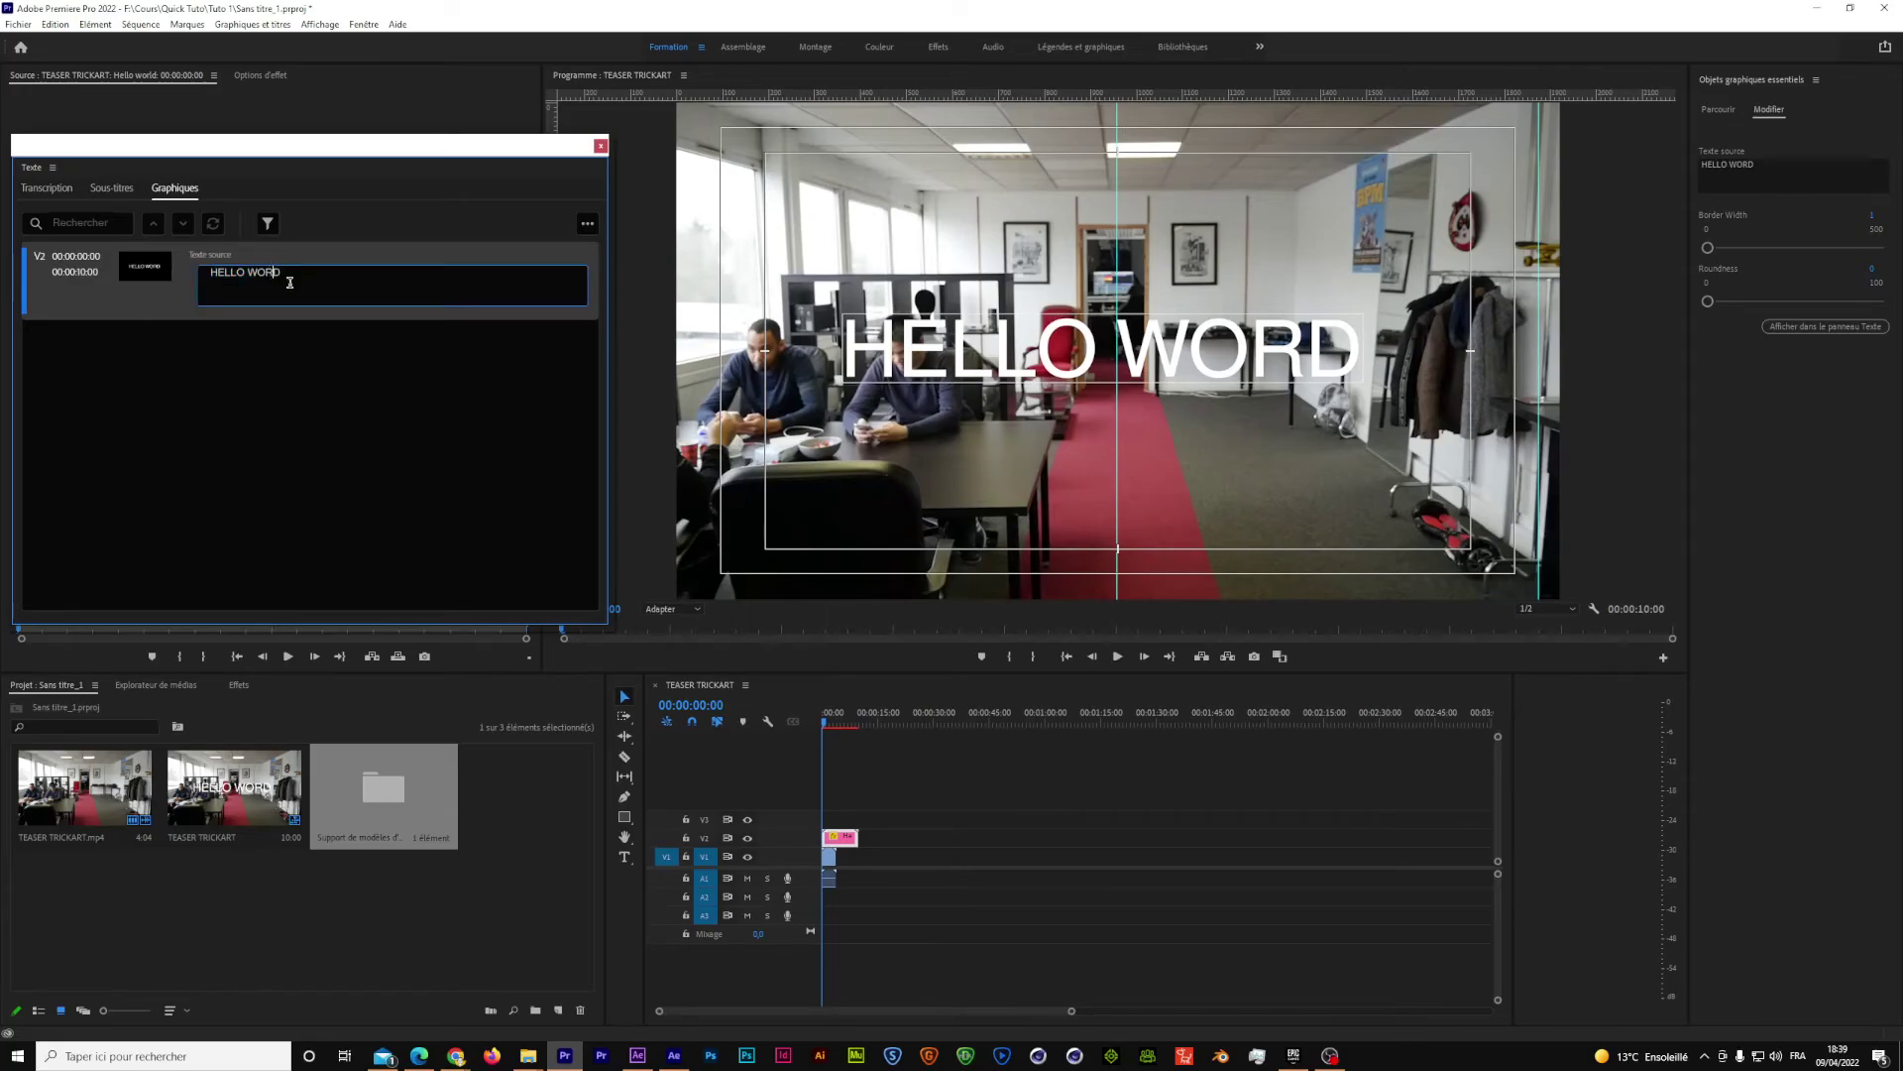
key(Left)
text(L)
key(Return)
key(BackSpace)
click(408, 372)
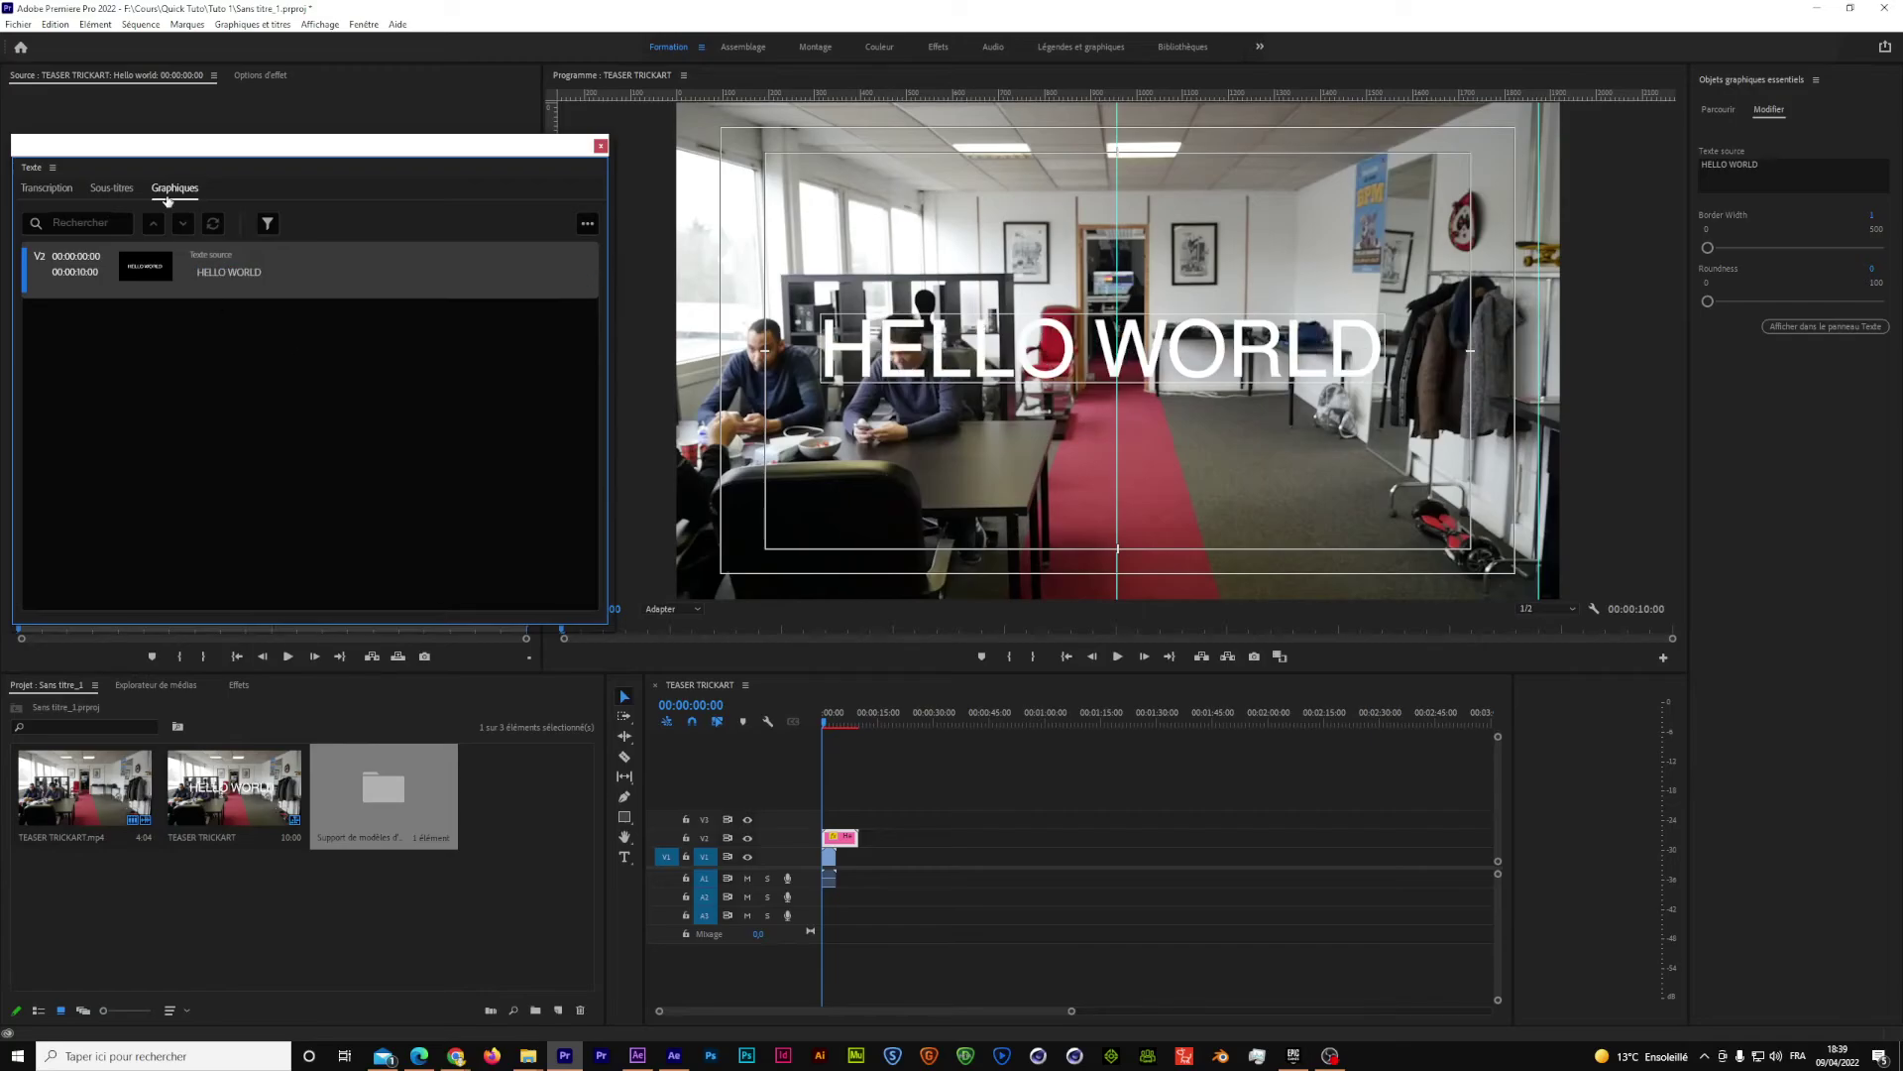
click(65, 190)
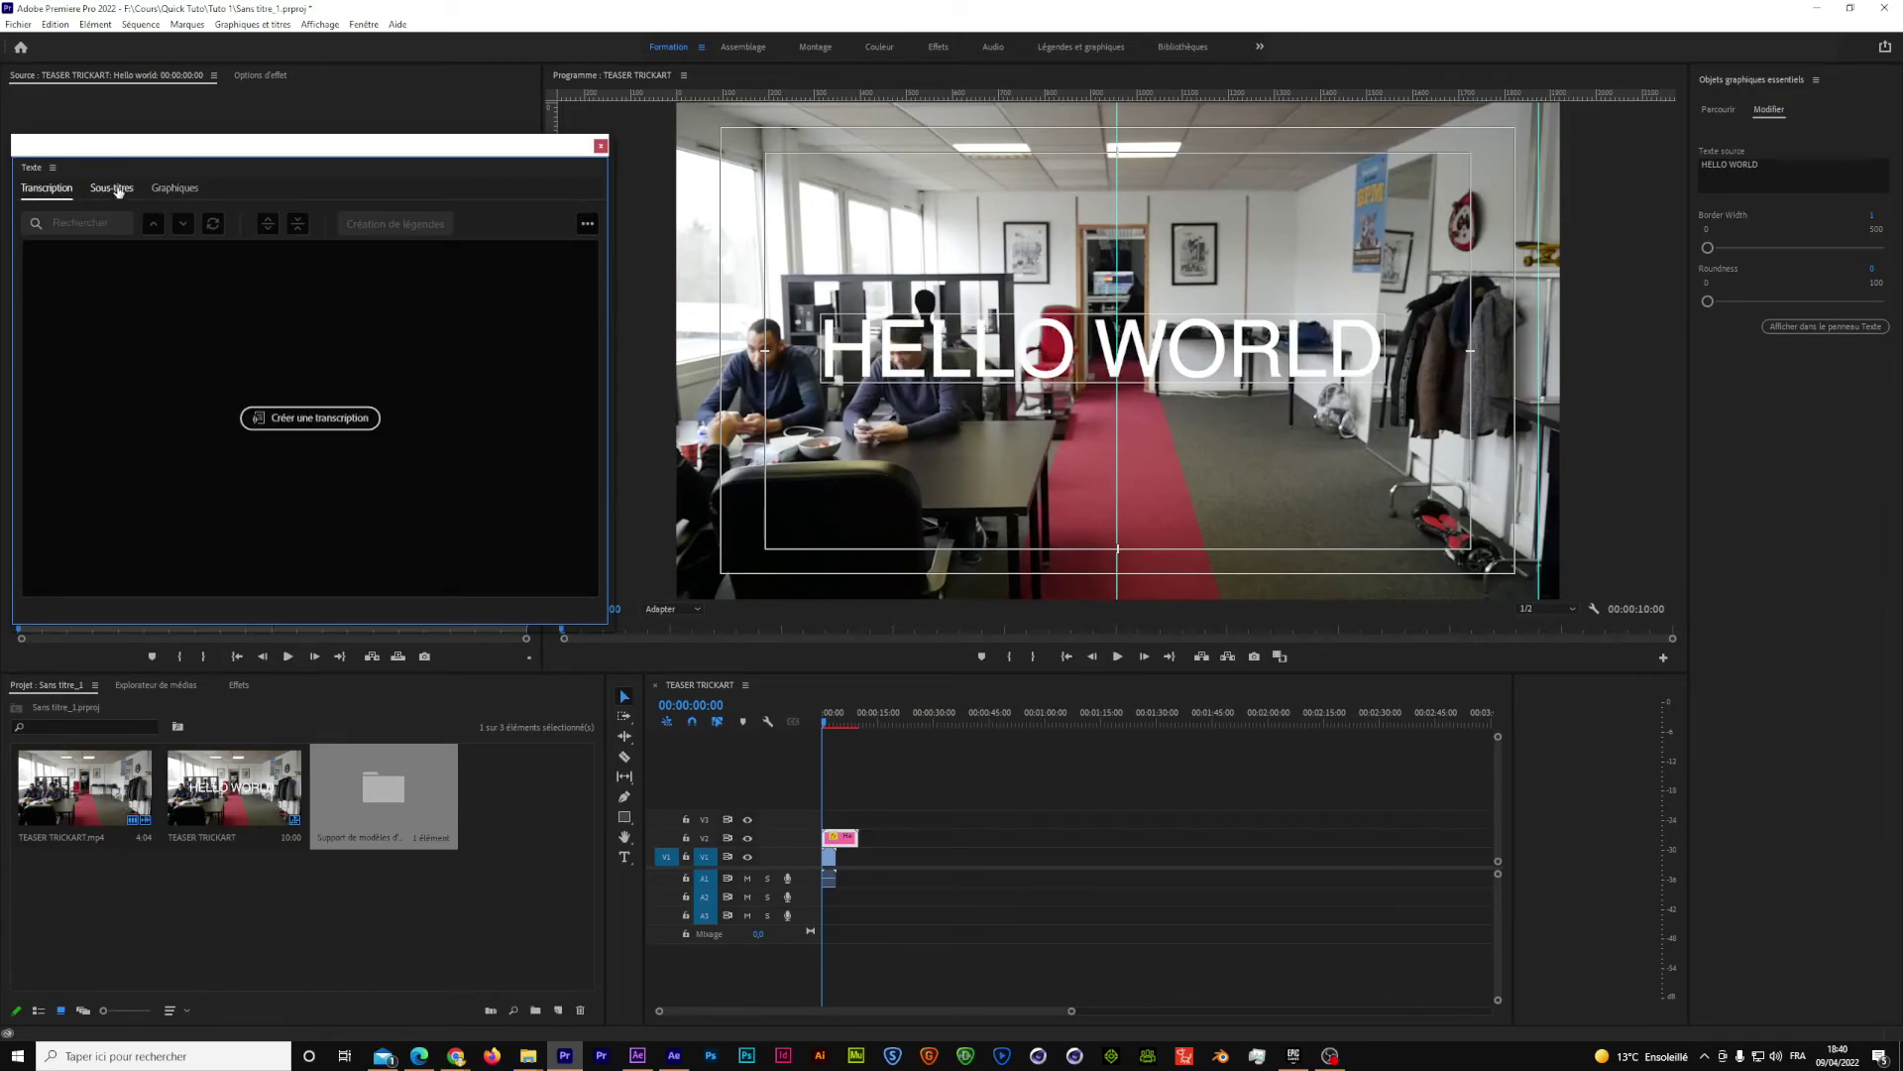
click(111, 189)
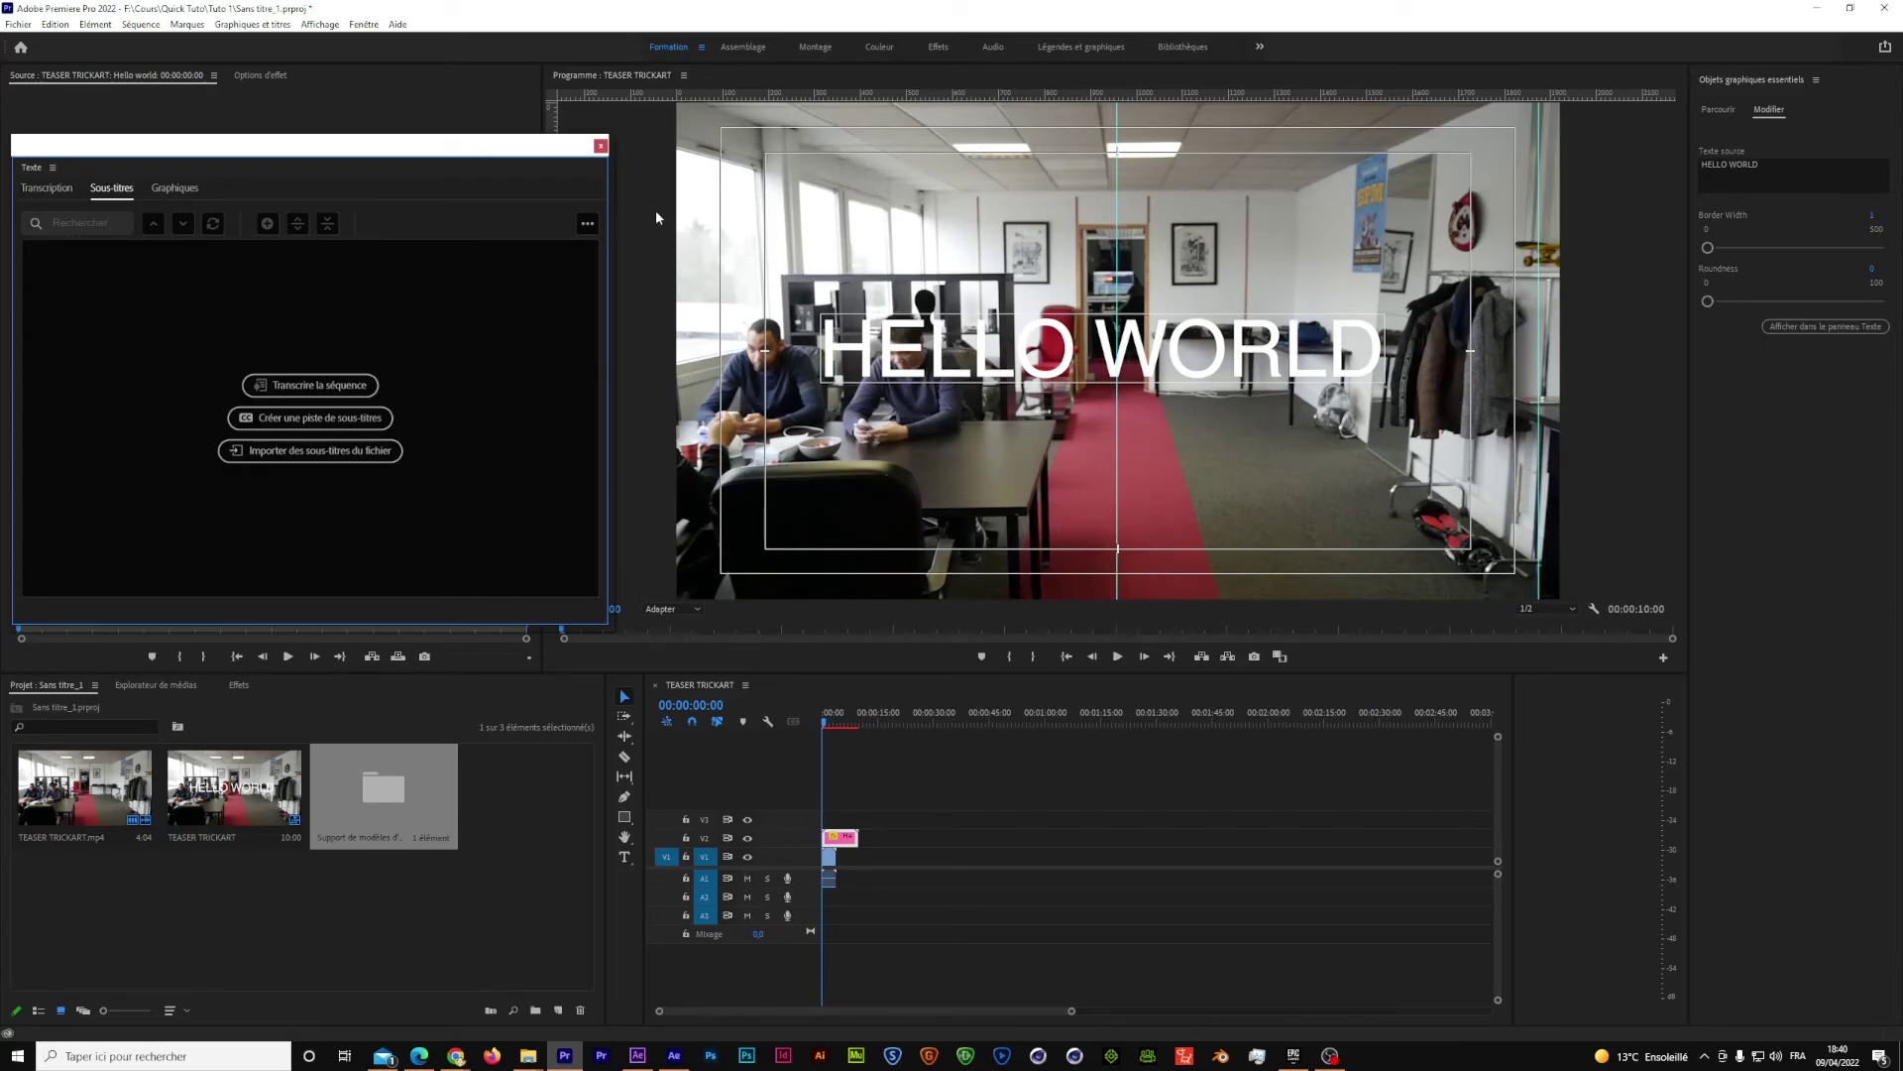
click(601, 146)
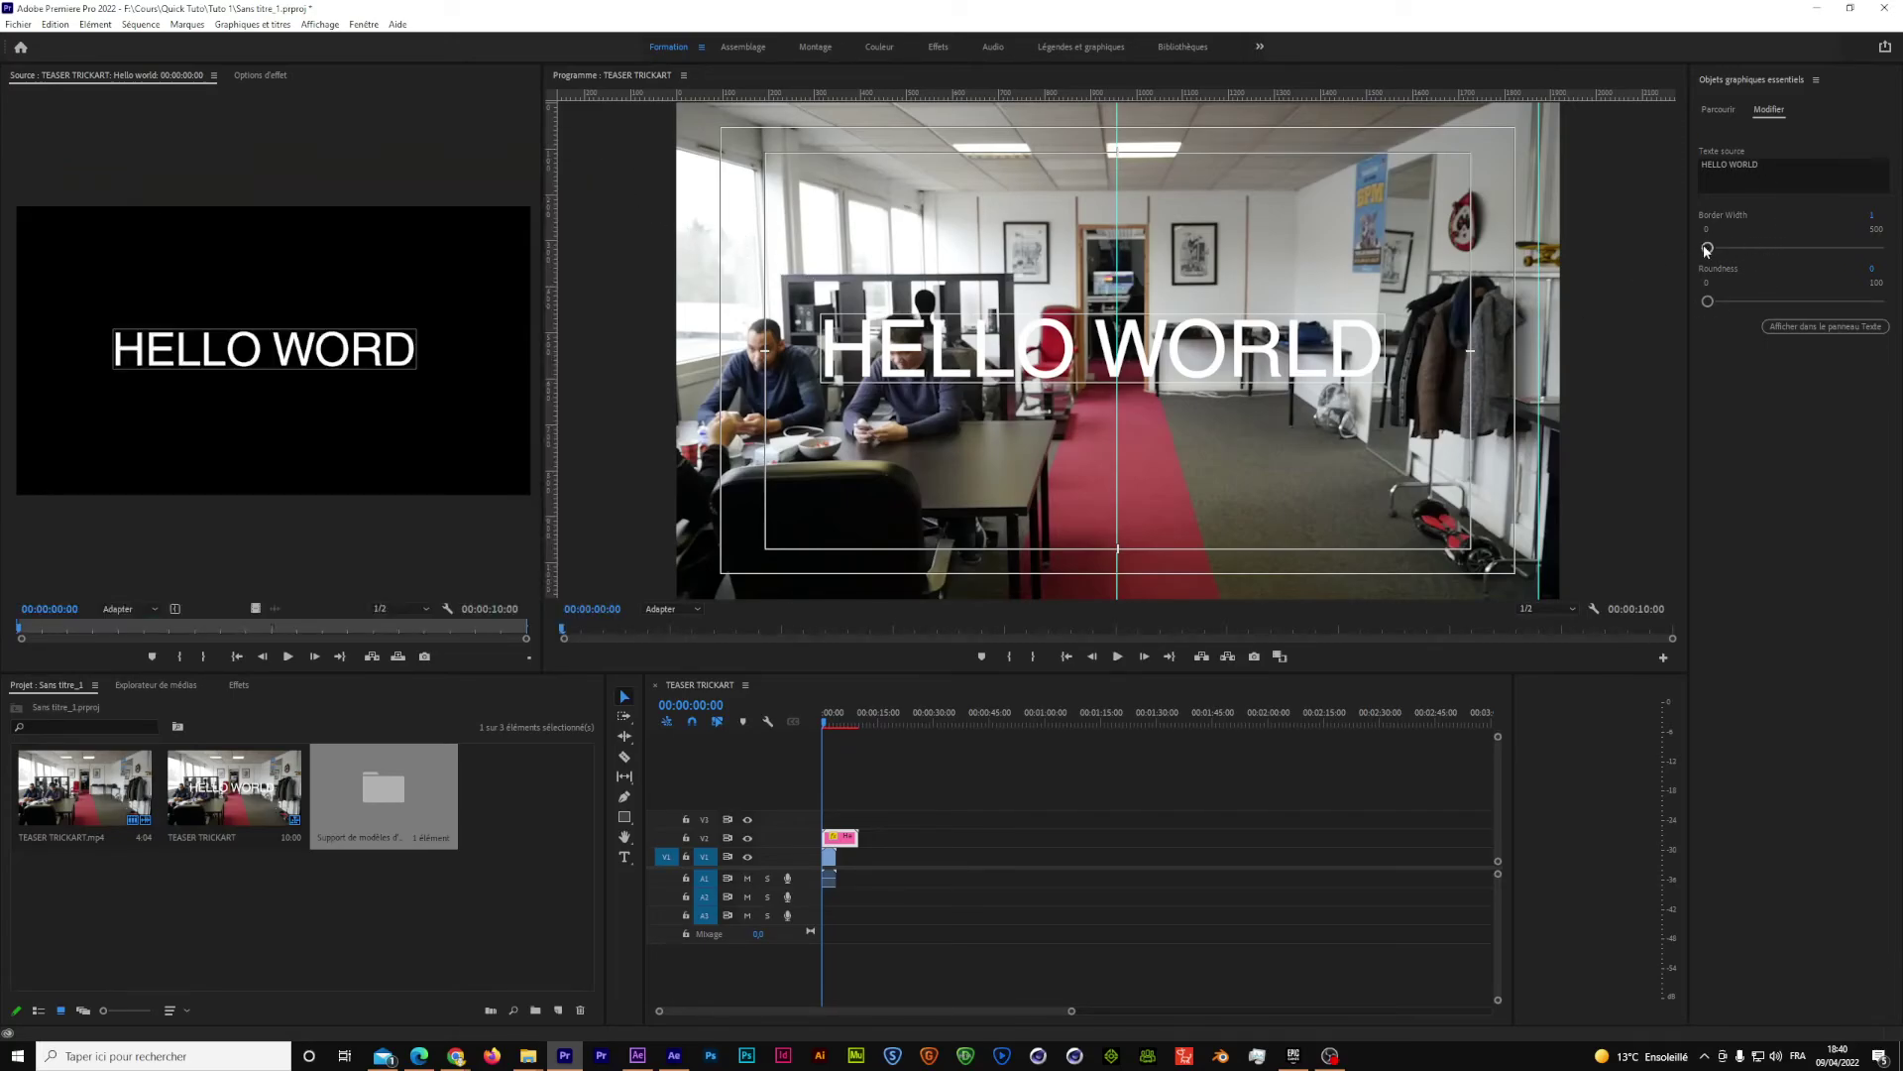
- Set the title graphic's Roundness to 18 and its Border Width to about 25
drag(1706, 248, 1739, 310)
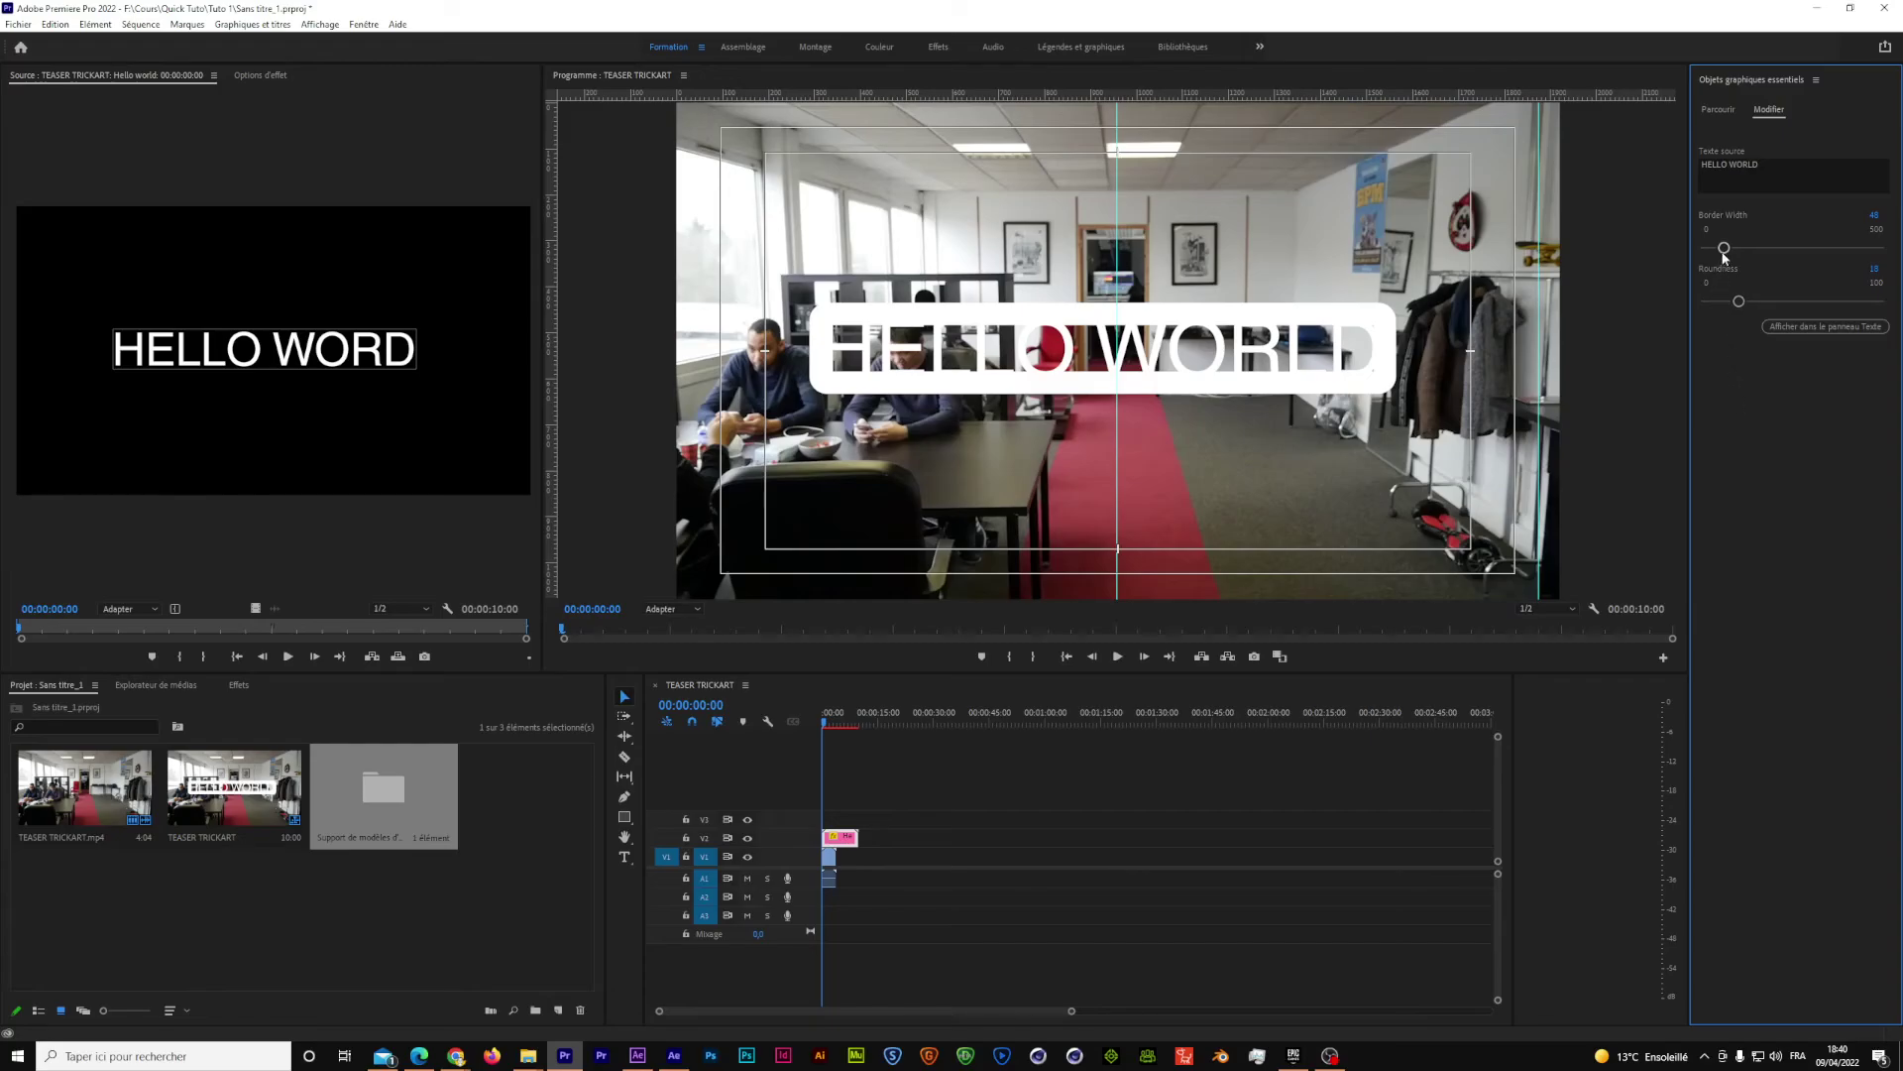
drag(1723, 250, 1713, 252)
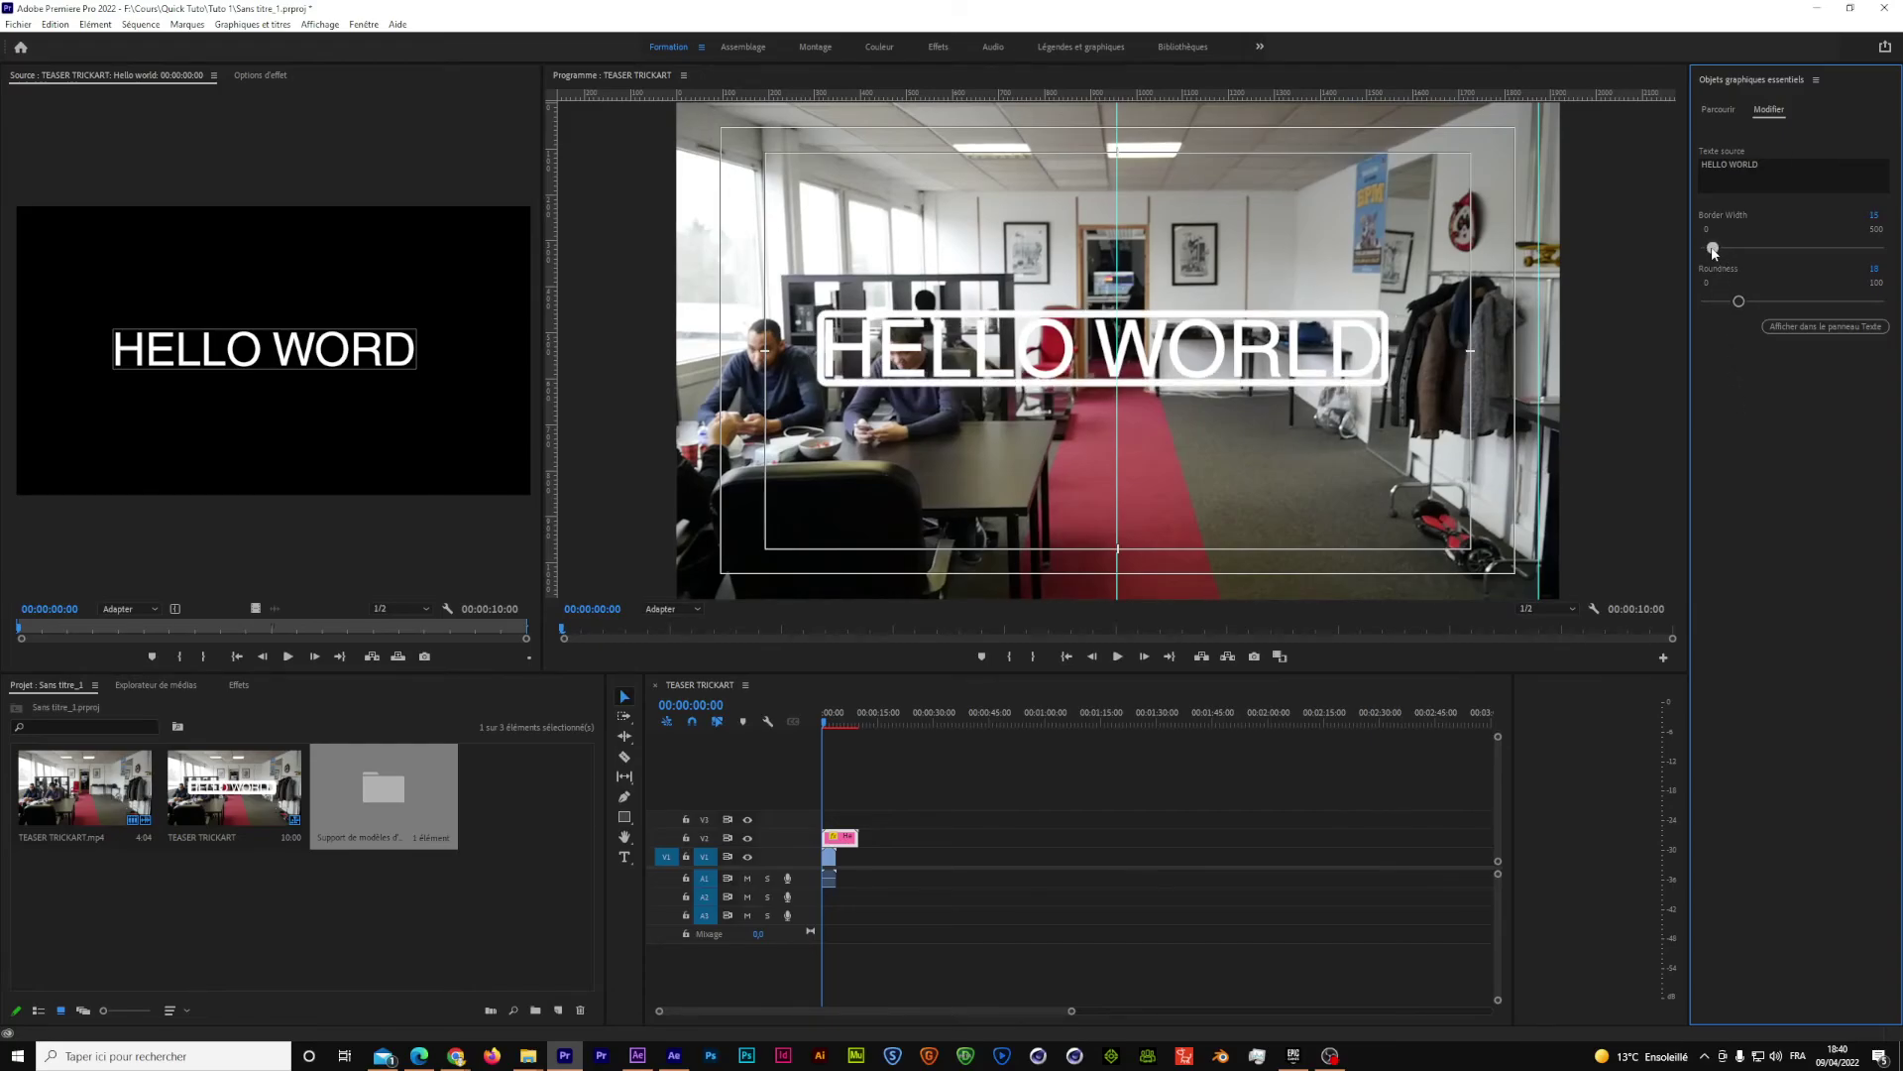
click(376, 358)
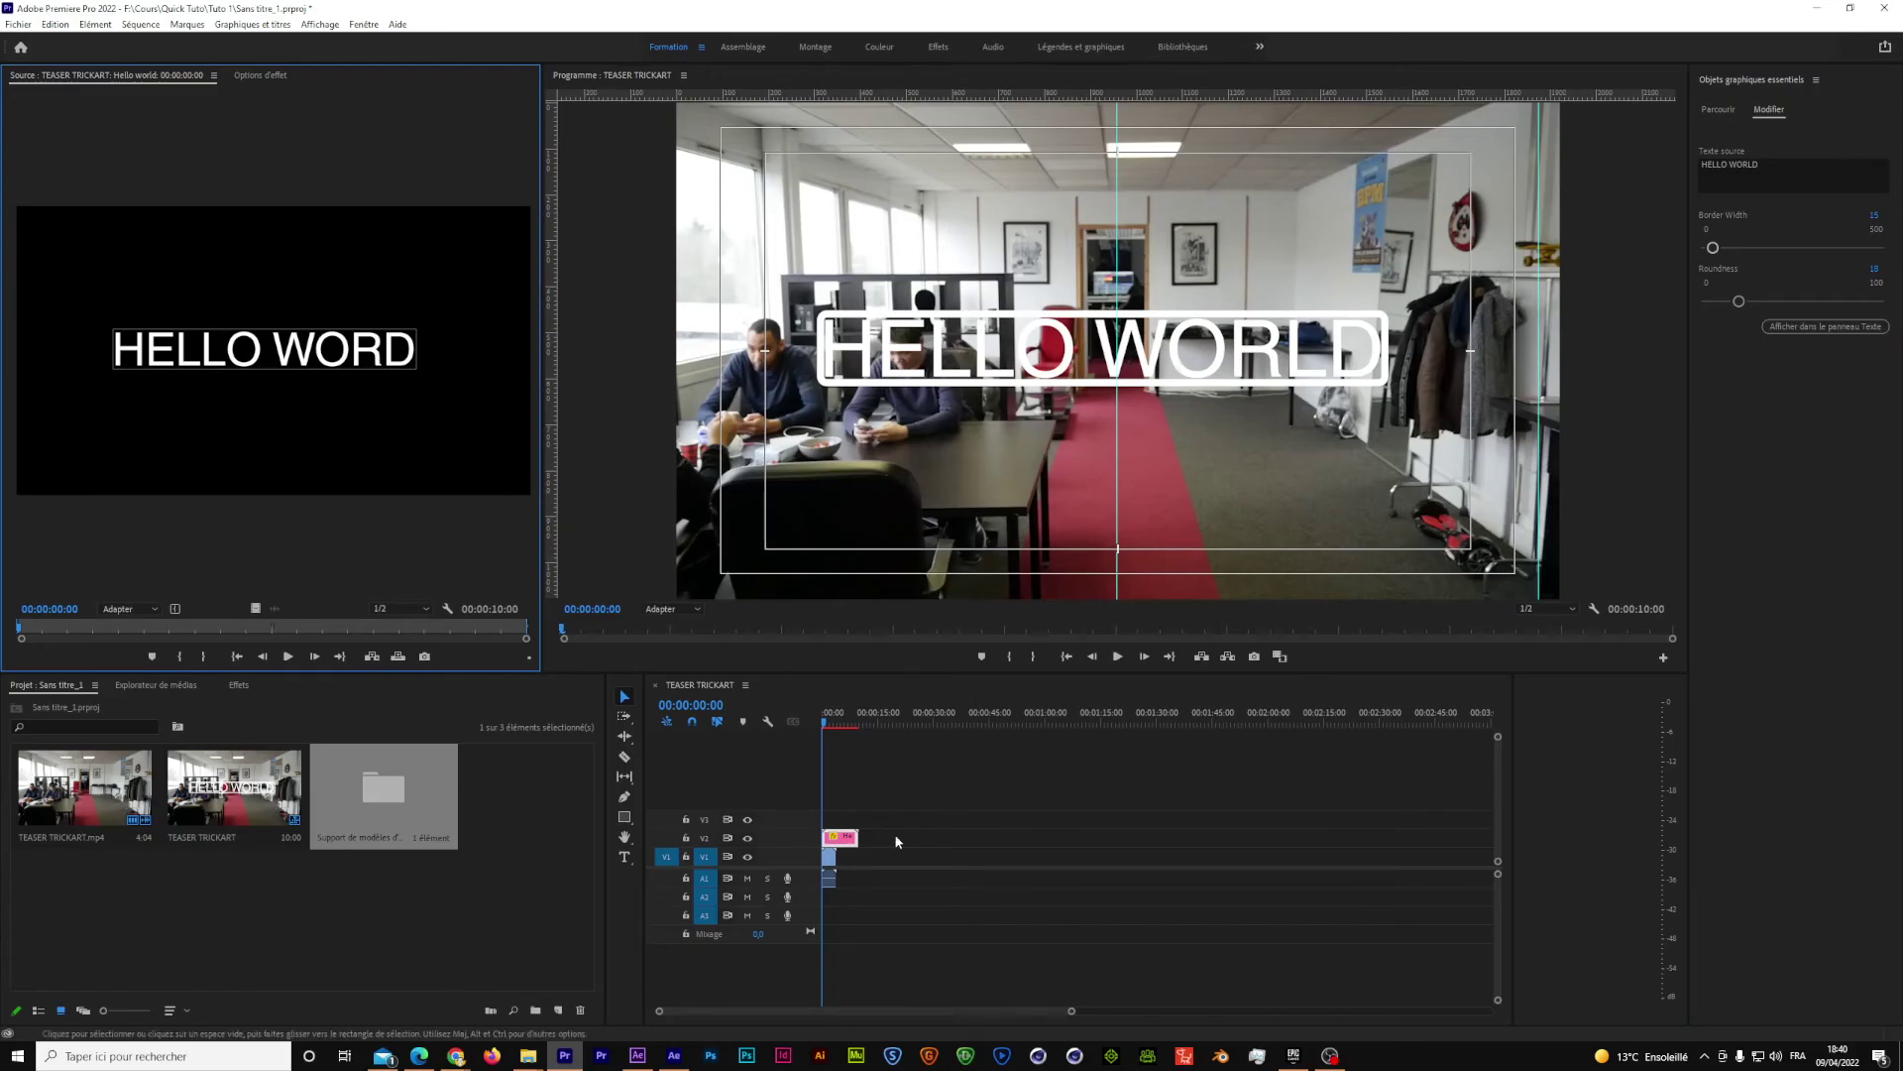
- Replace the title graphic's source text with "Gros neu neu"
double_click(846, 840)
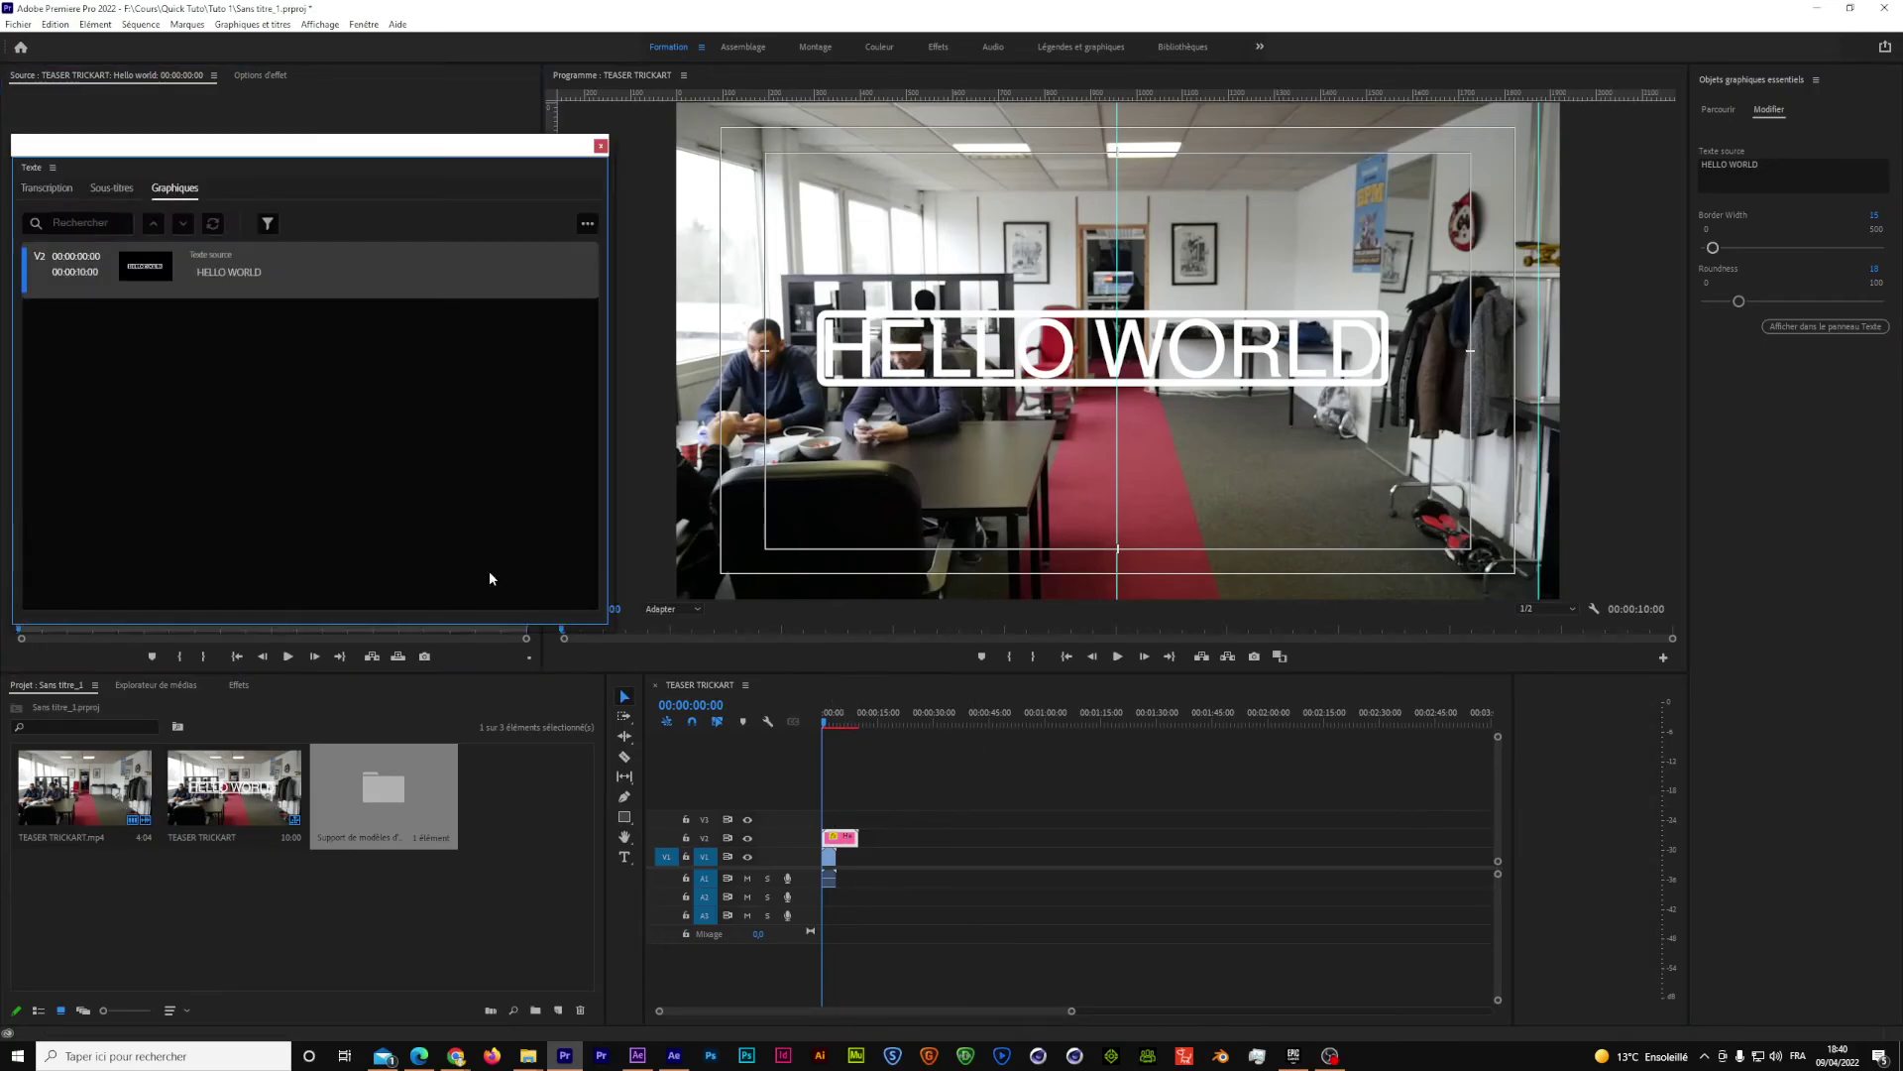
double_click(265, 272)
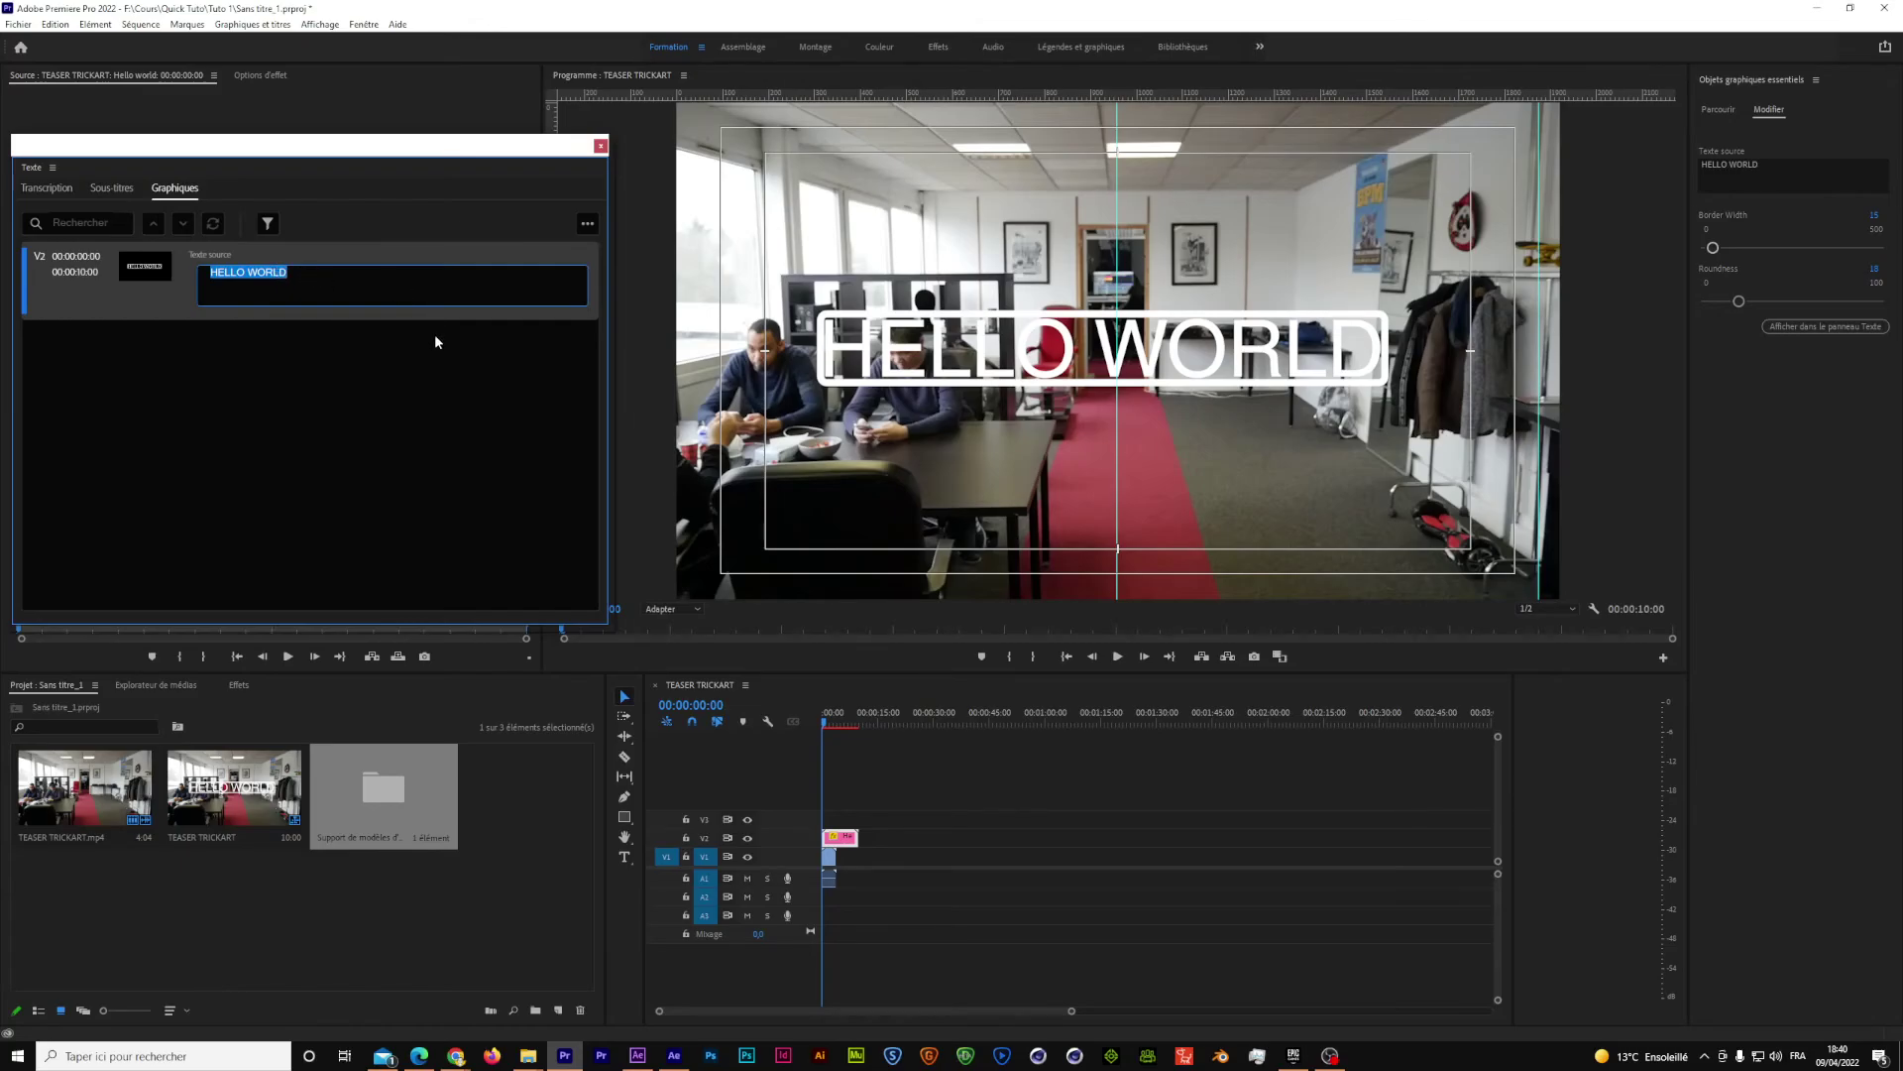
text(Ne)
key(BackSpace)
key(BackSpace)
text(Gros neu neu)
click(399, 448)
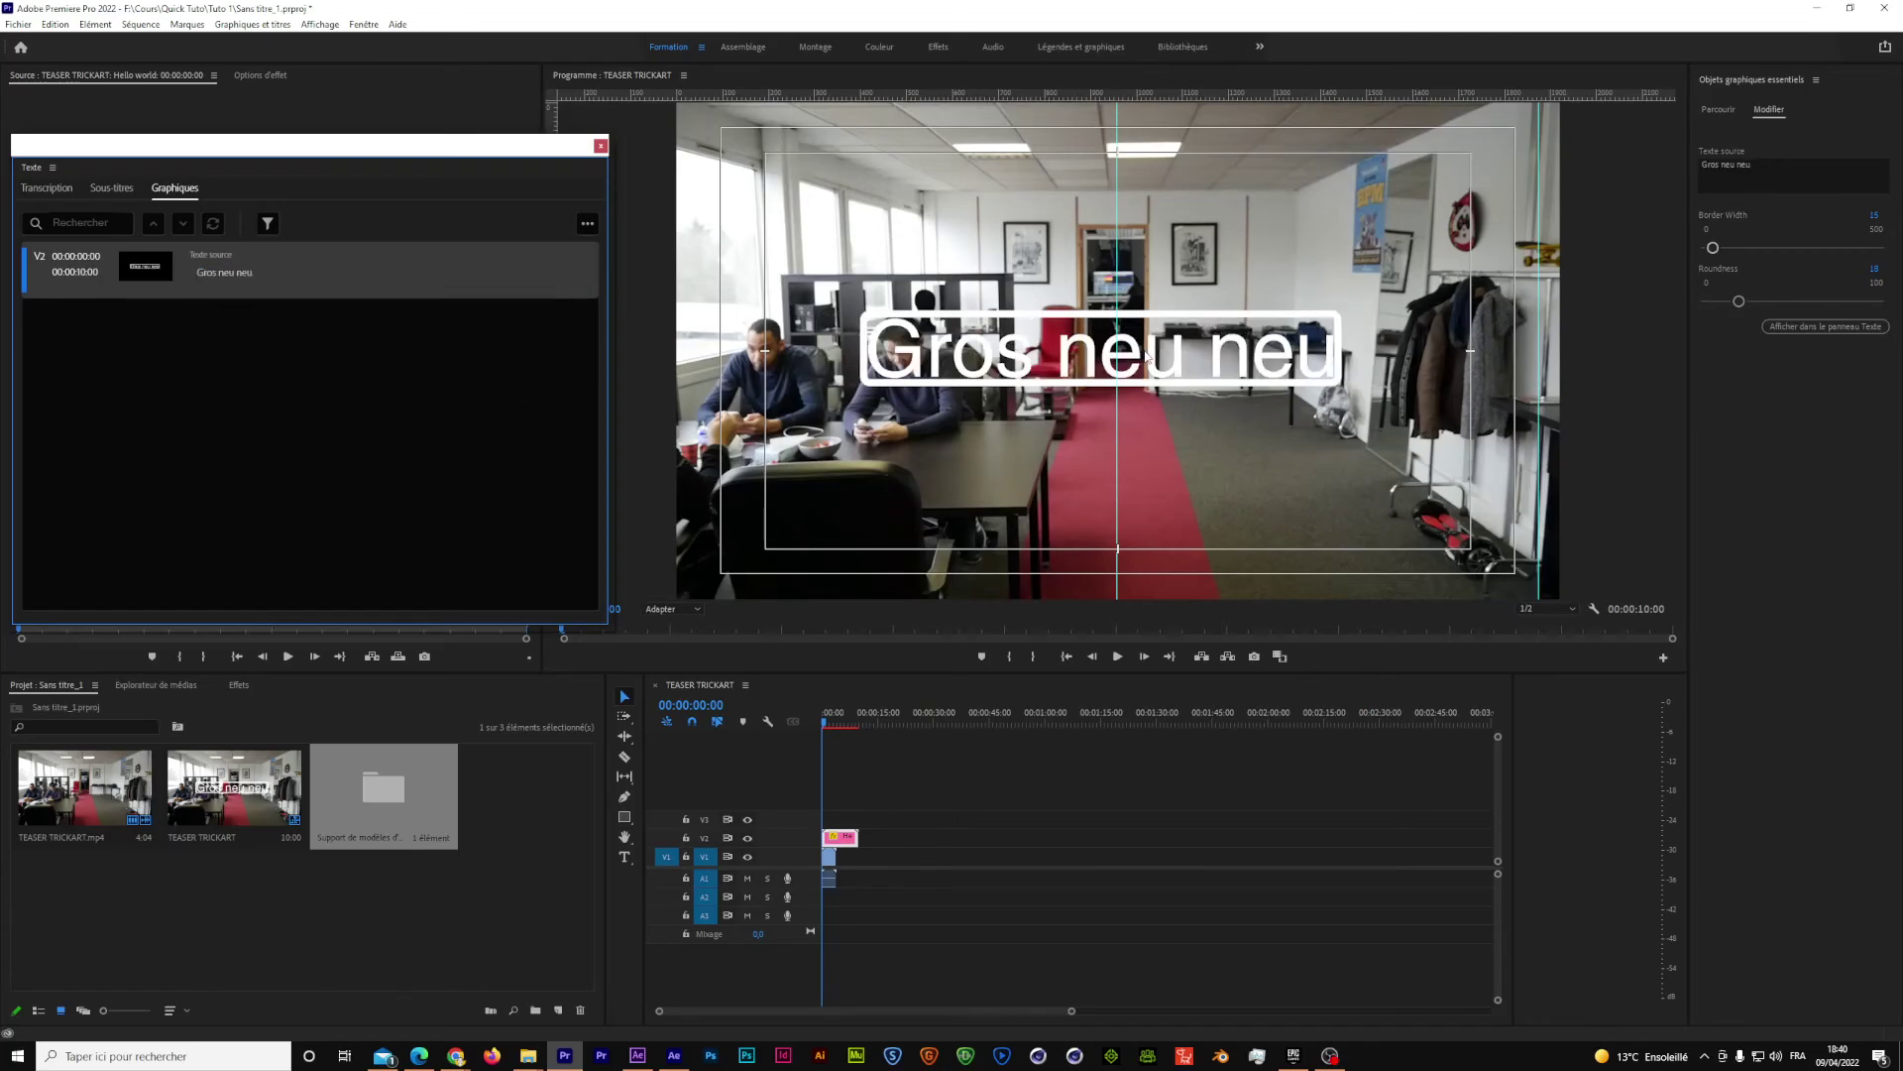